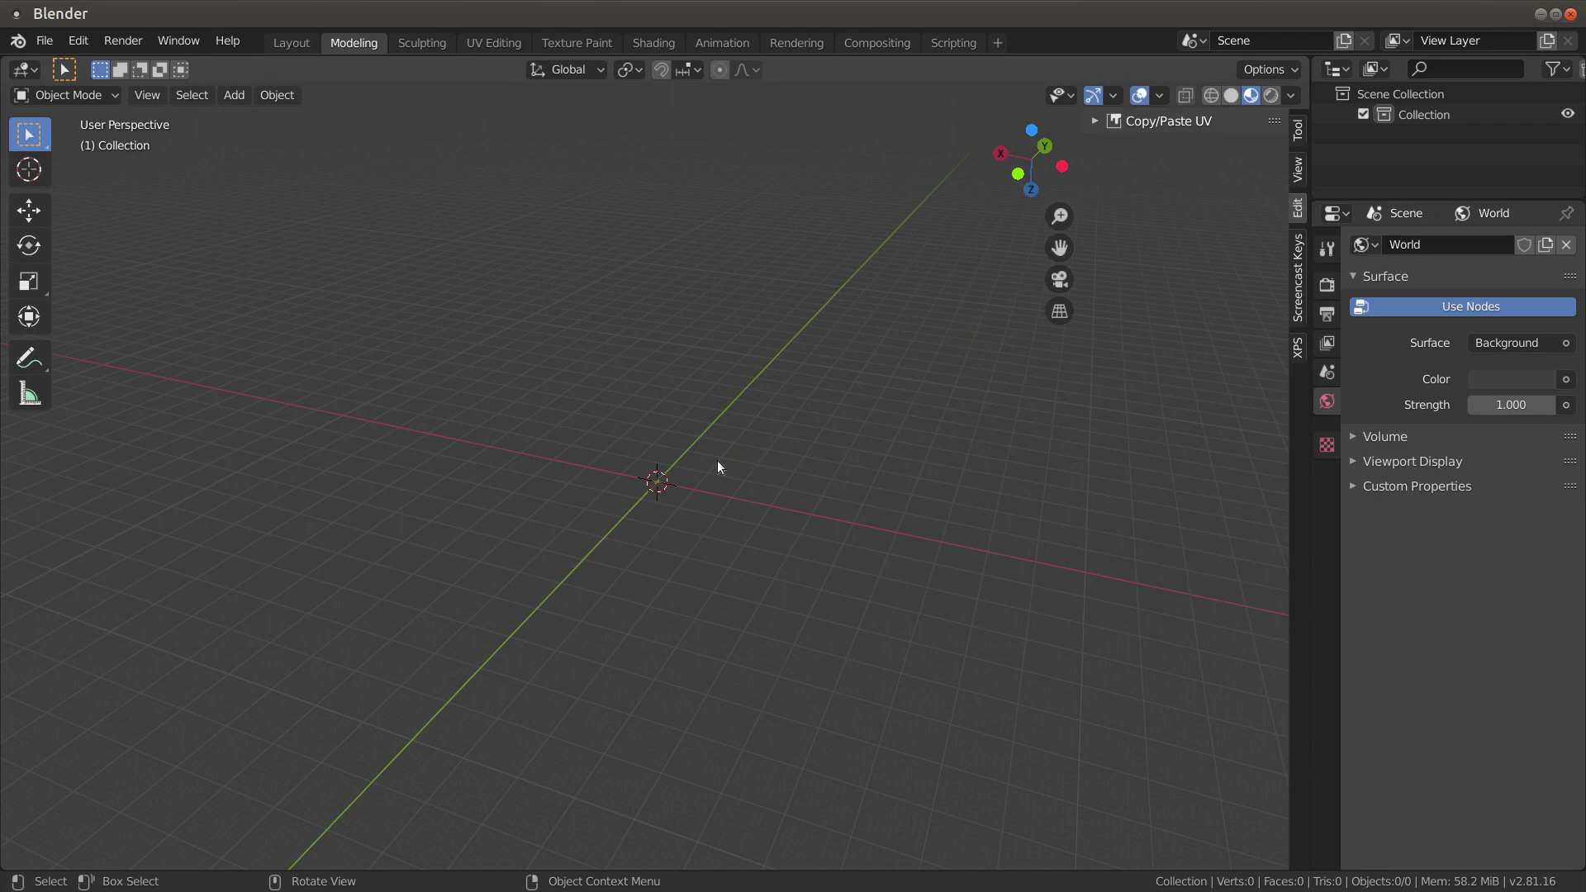
# Step: Orbit the viewport around the empty scene's grid
pyautogui.moveTo(718, 463); pyautogui.dragTo(727, 408, button='middle')
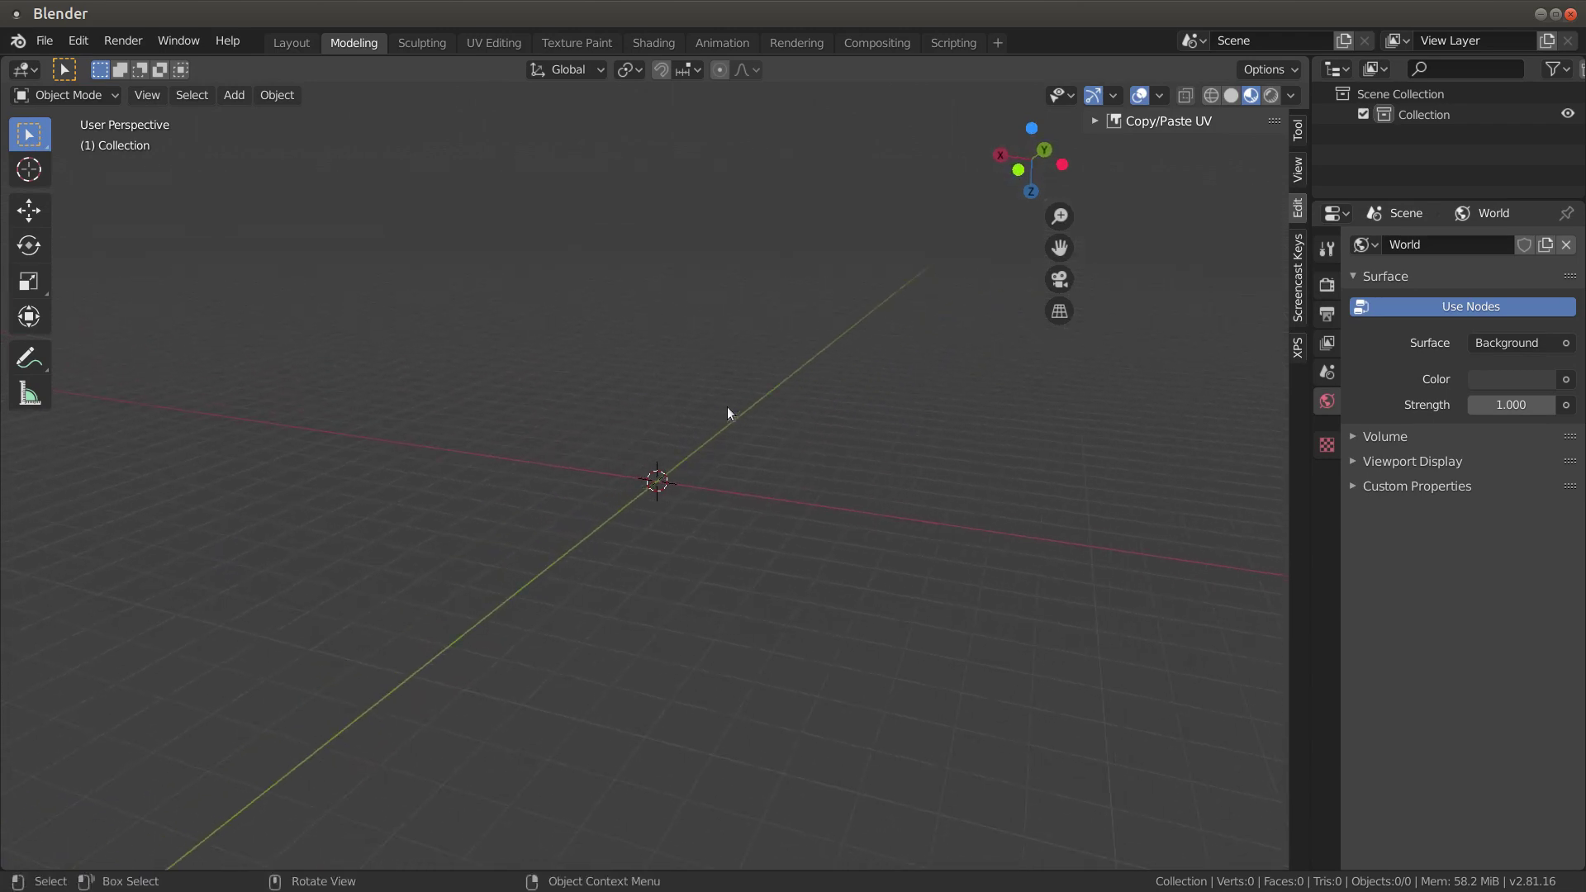
pyautogui.moveTo(740, 525); pyautogui.dragTo(706, 554, button='middle')
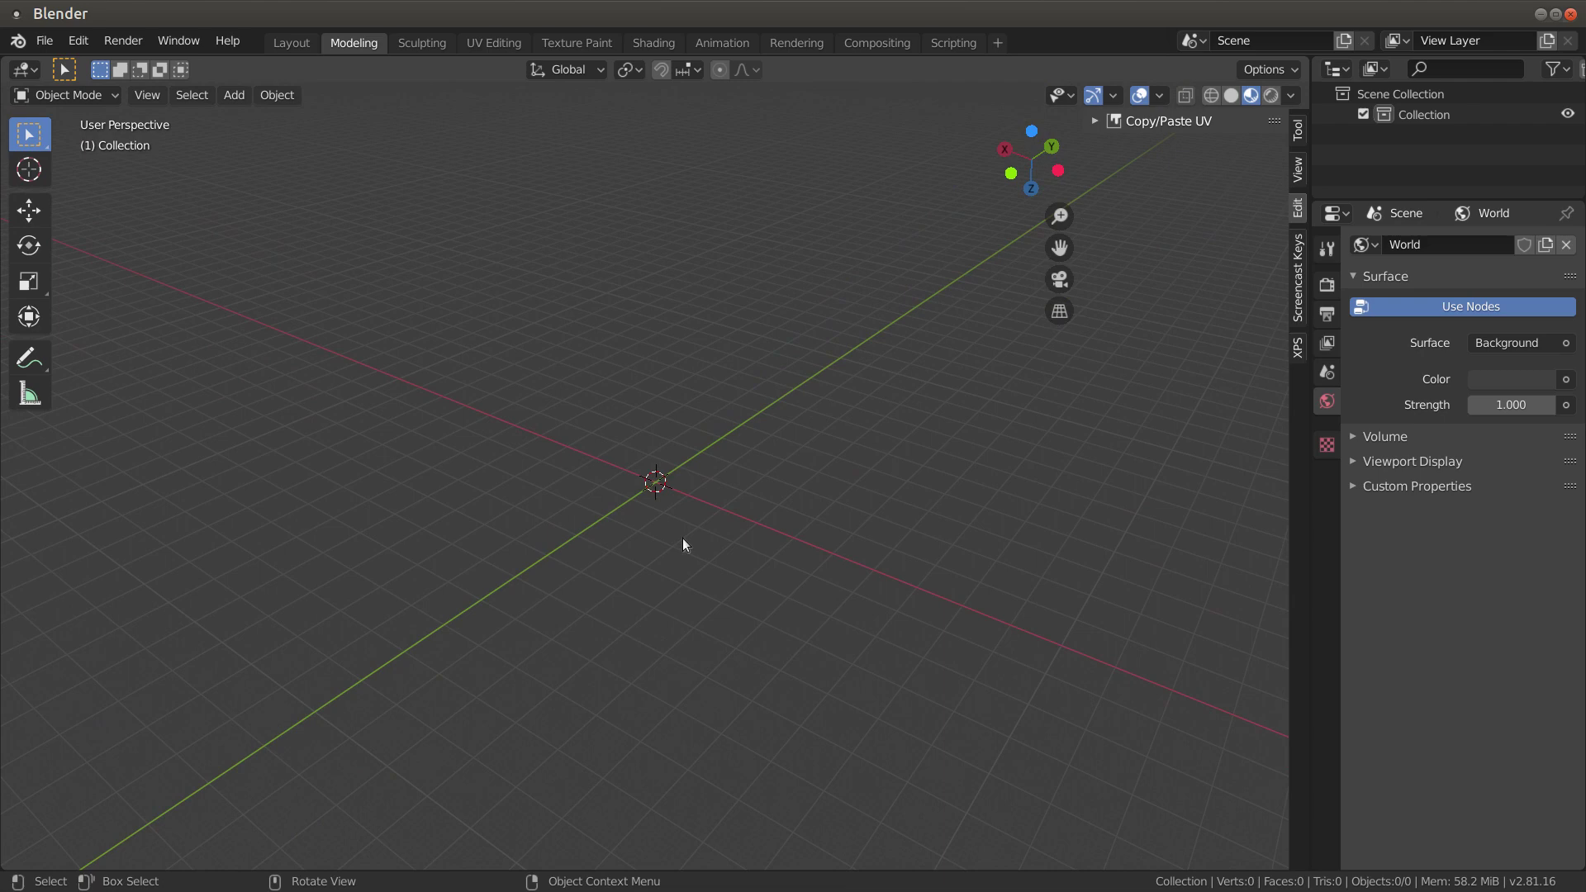
# Step: Add a cube mesh with Generate UVs enabled
pyautogui.hotkey('shift', 'a')
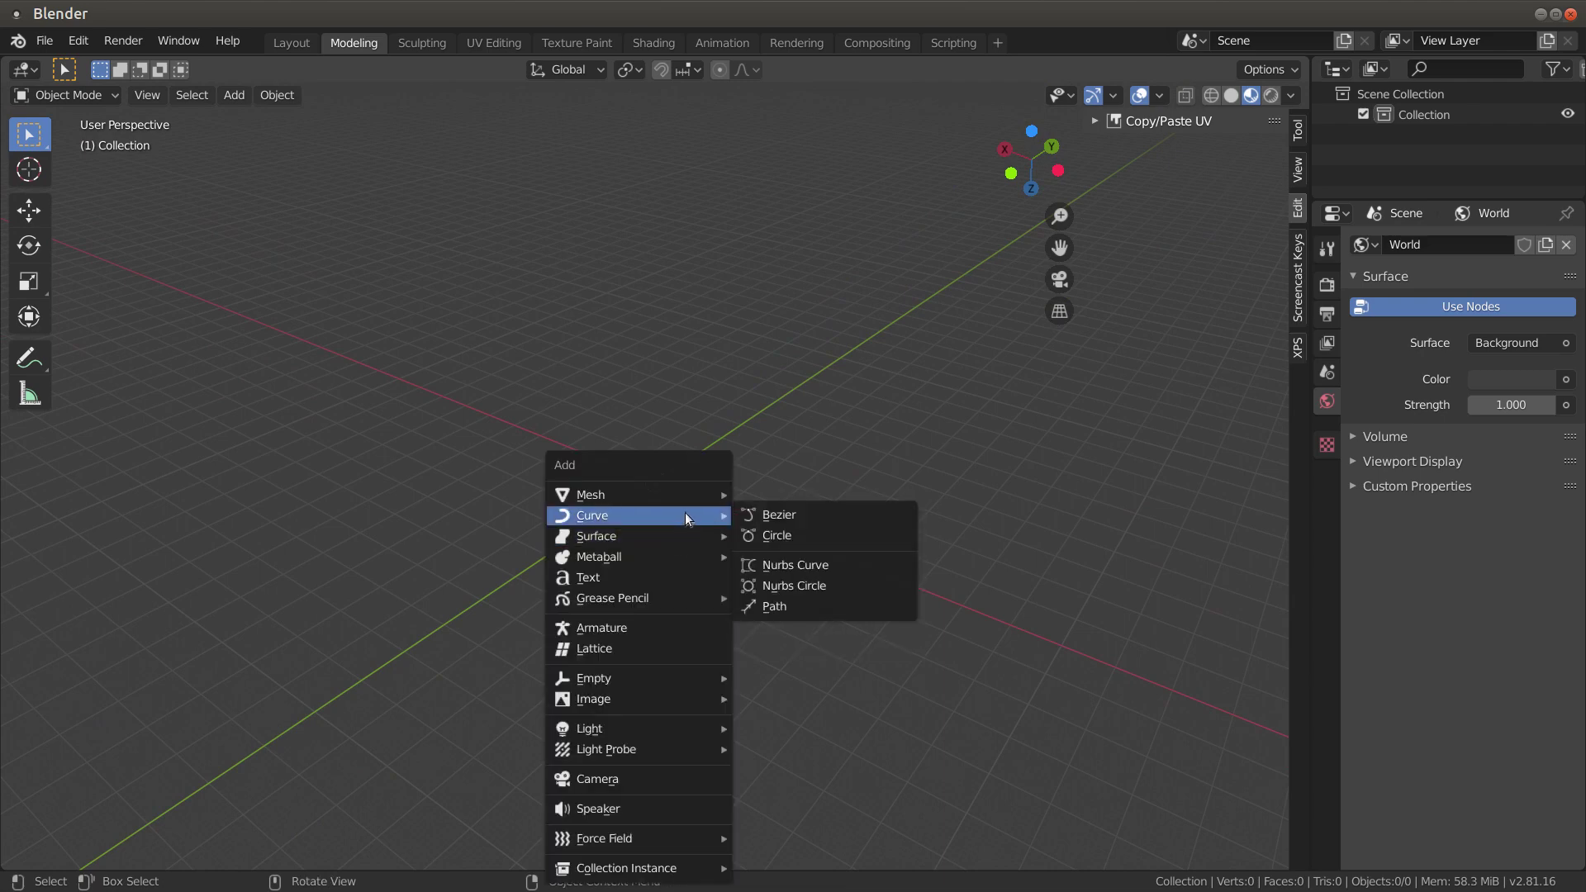
pyautogui.moveTo(721, 498)
pyautogui.click(807, 518)
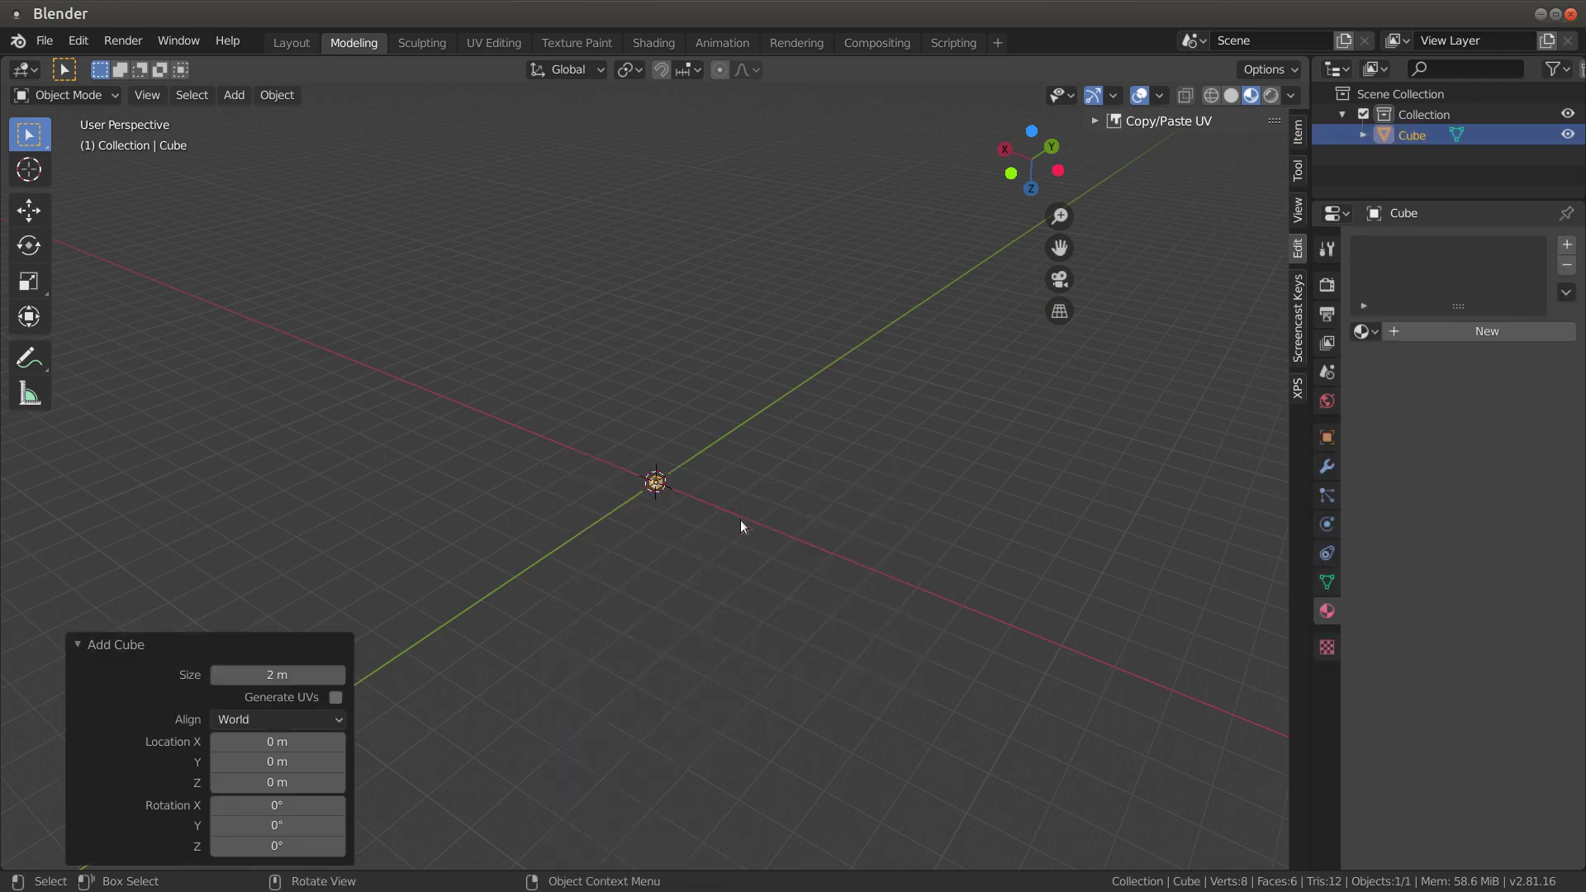
pyautogui.click(337, 698)
# Step: Scale the cube up to 29.236 and enter Edit Mode
pyautogui.press('s')
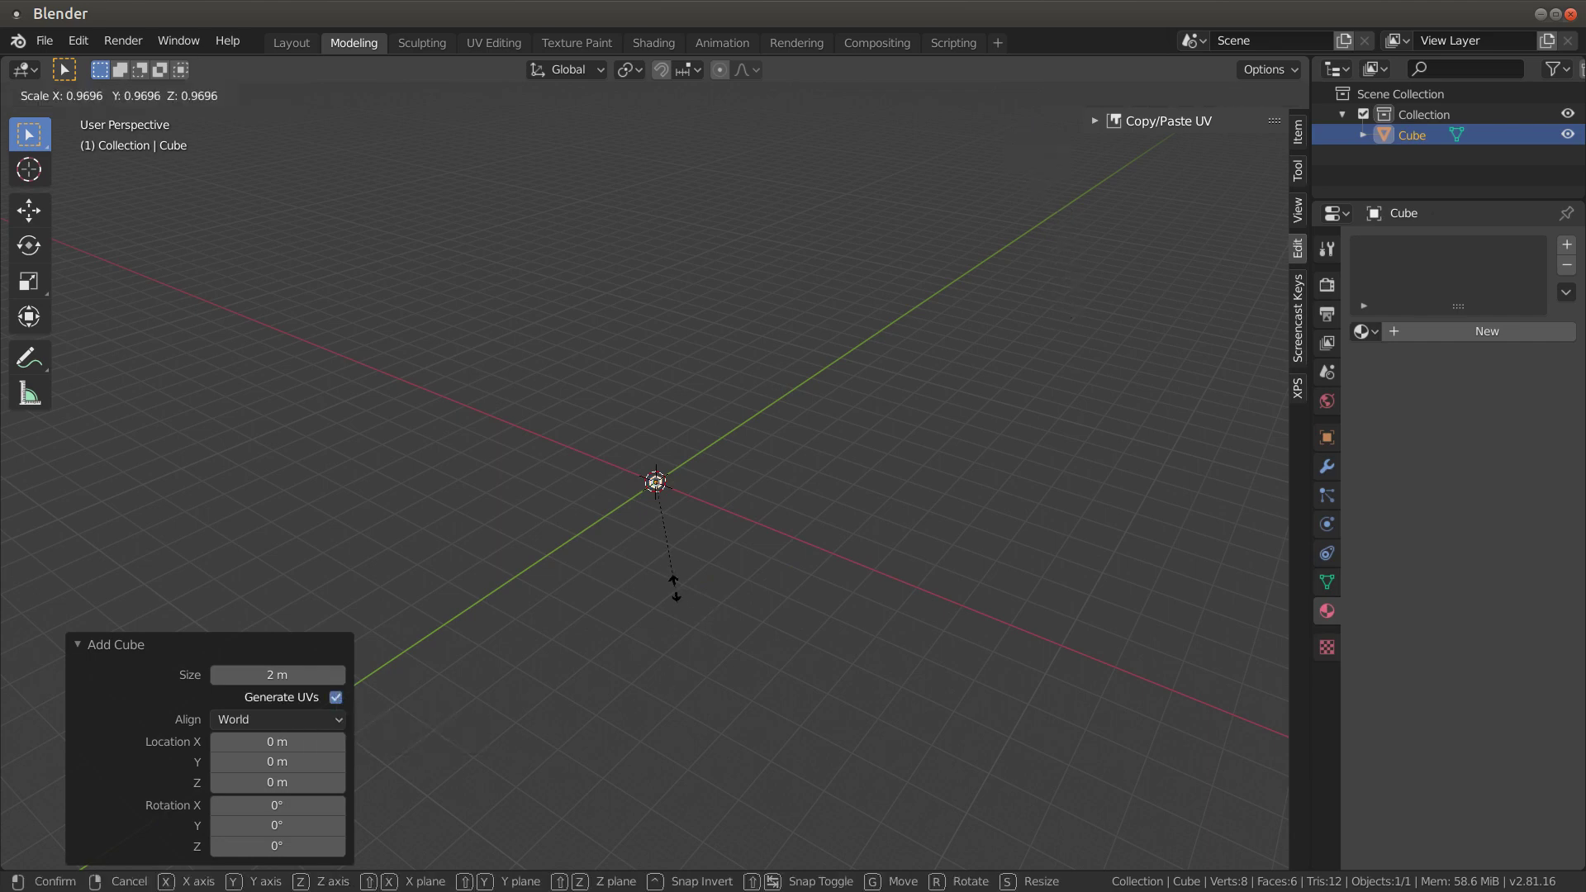
pyautogui.click(963, 435)
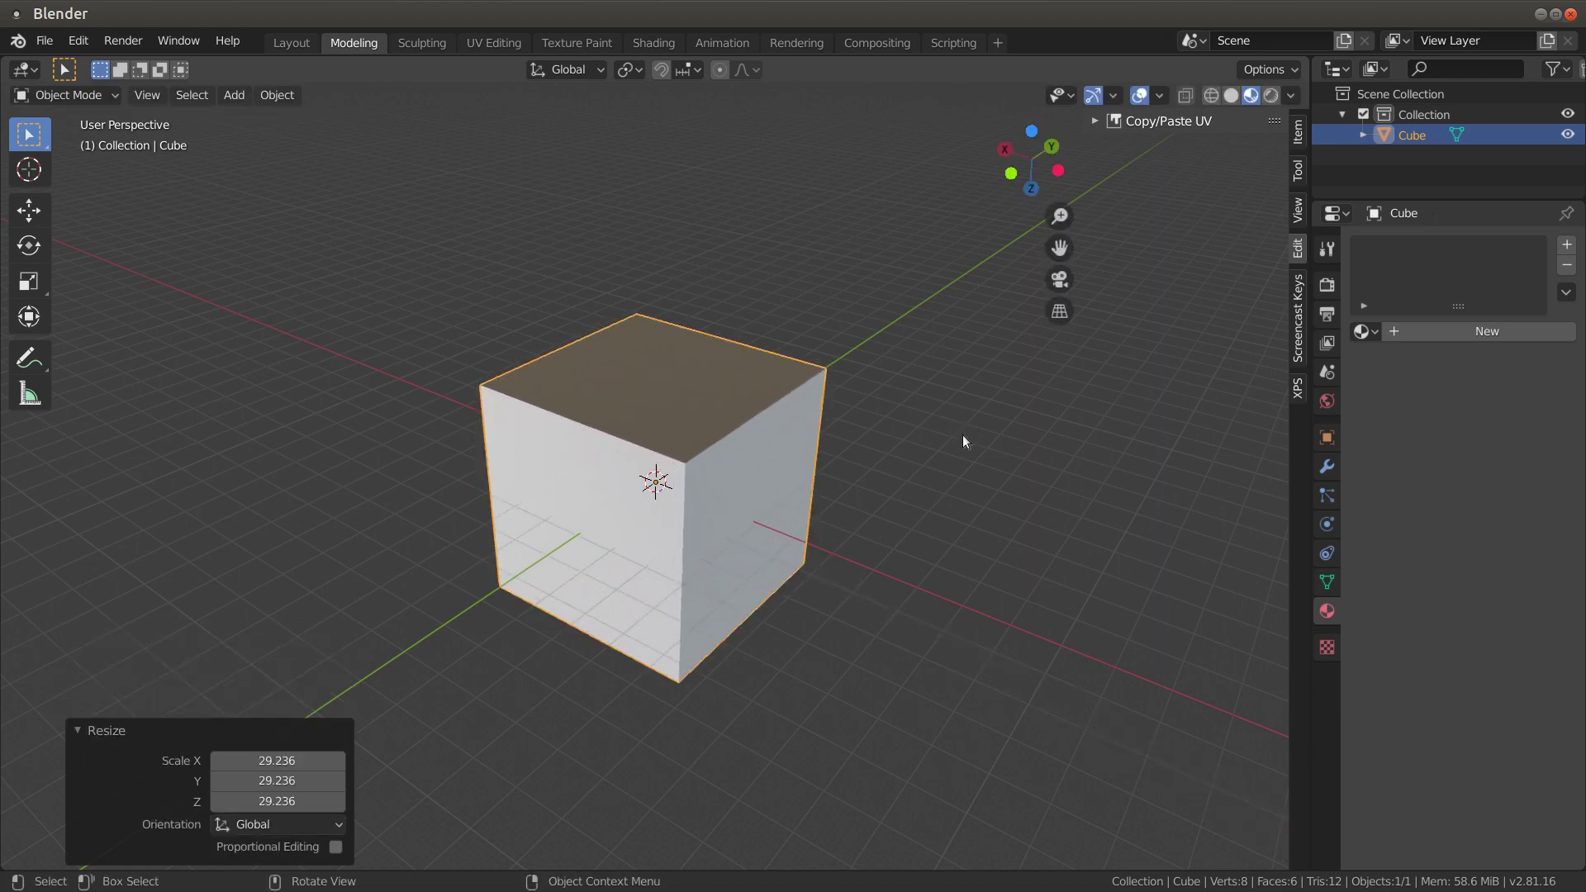
pyautogui.scroll(4, 673, 312)
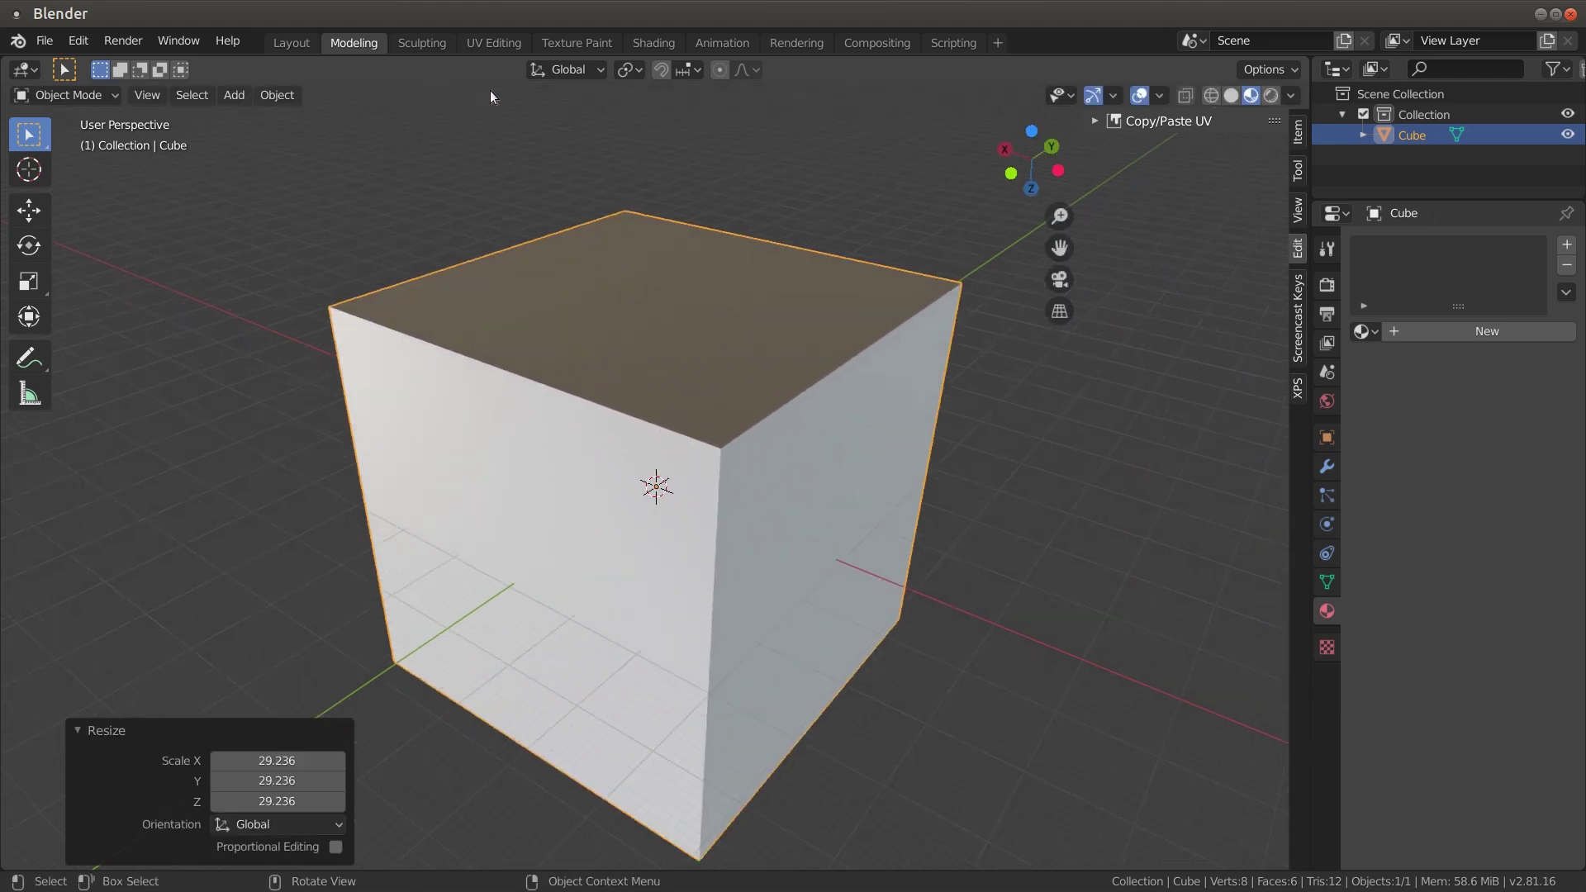
pyautogui.press('Tab')
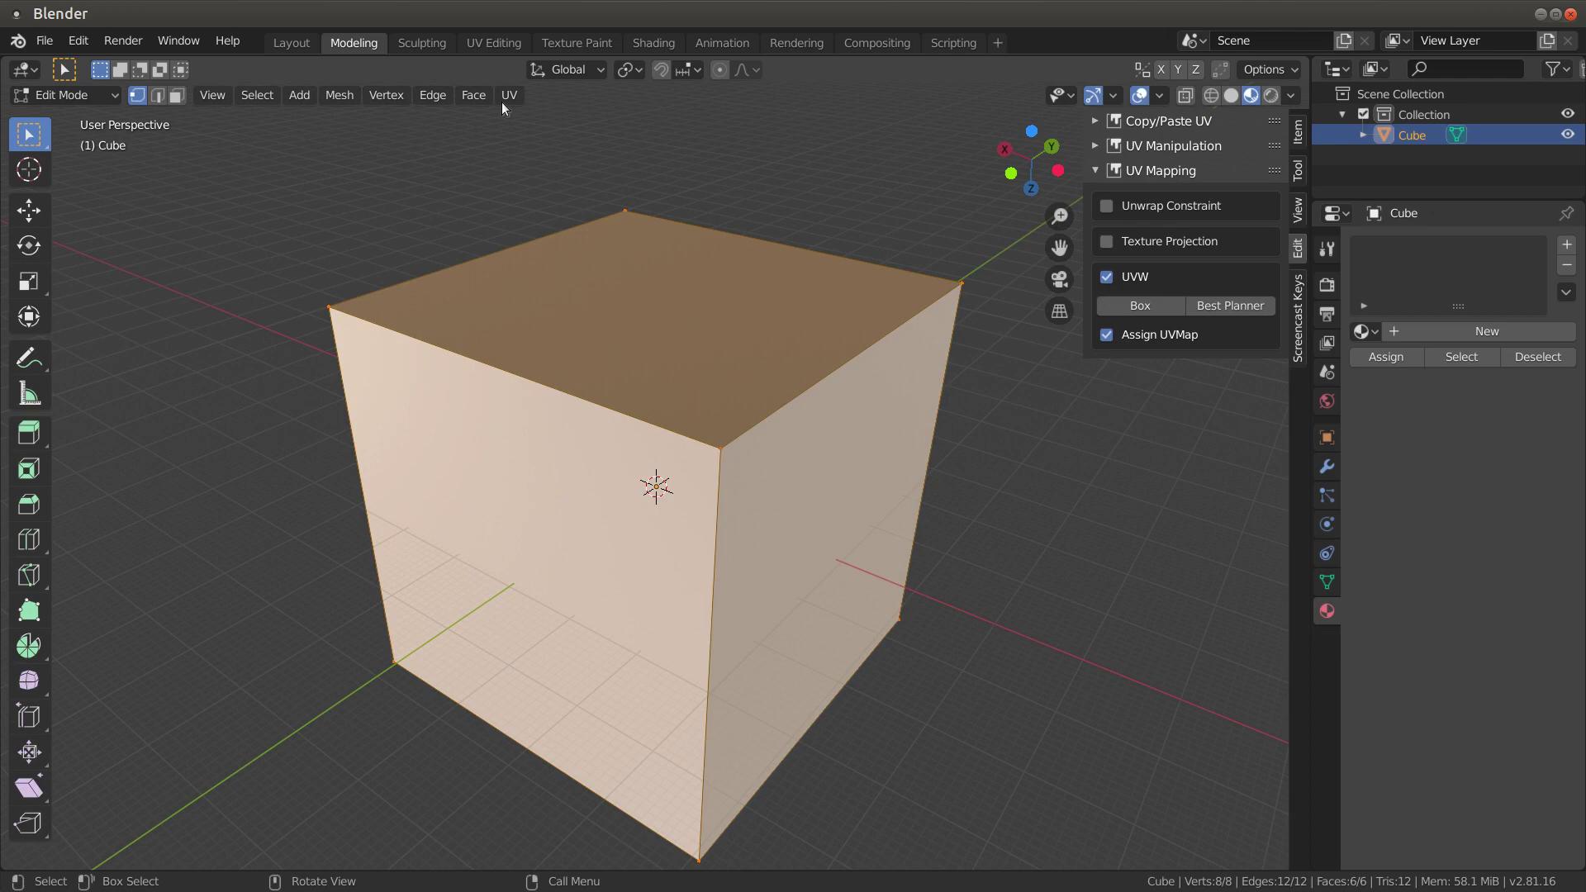
pyautogui.click(493, 42)
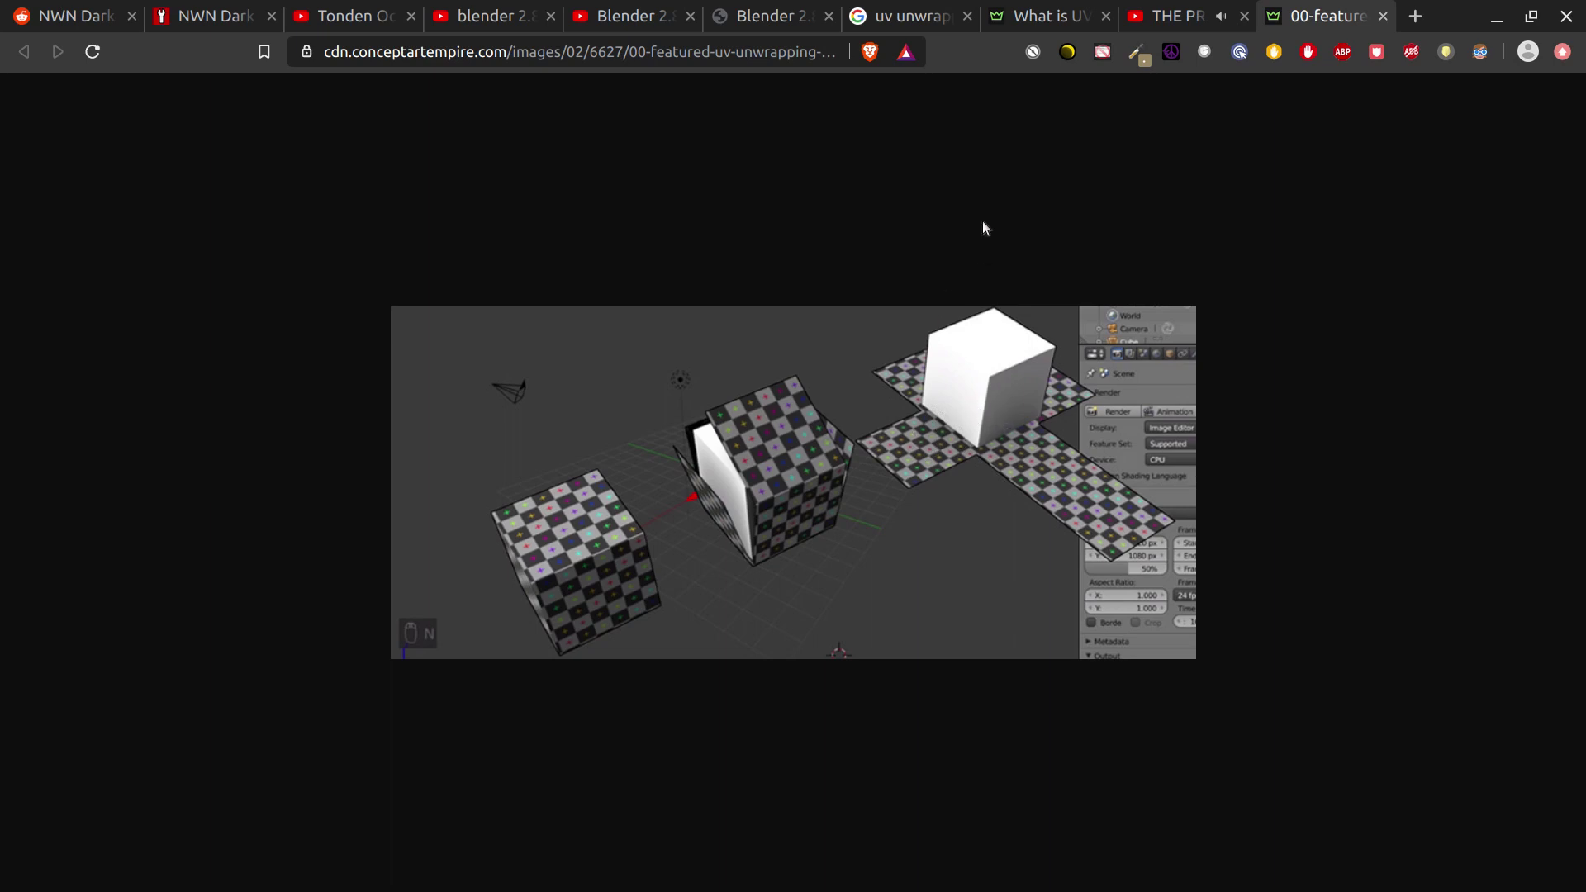
pyautogui.click(1498, 22)
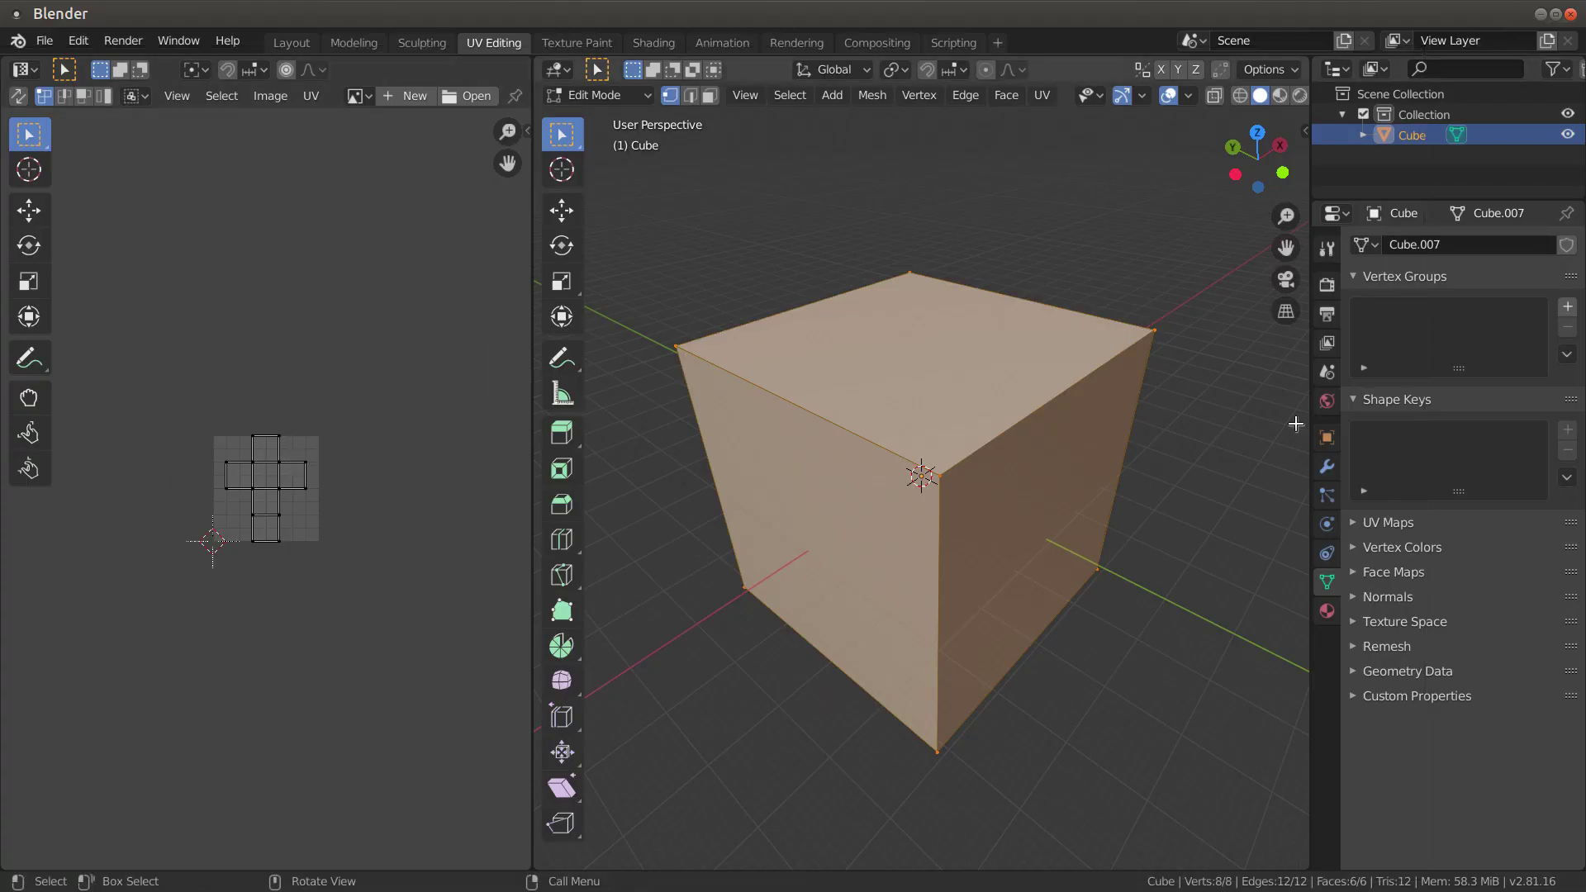
# Step: Create a new material for the cube and rename Material.001 to Brick01
pyautogui.click(1327, 612)
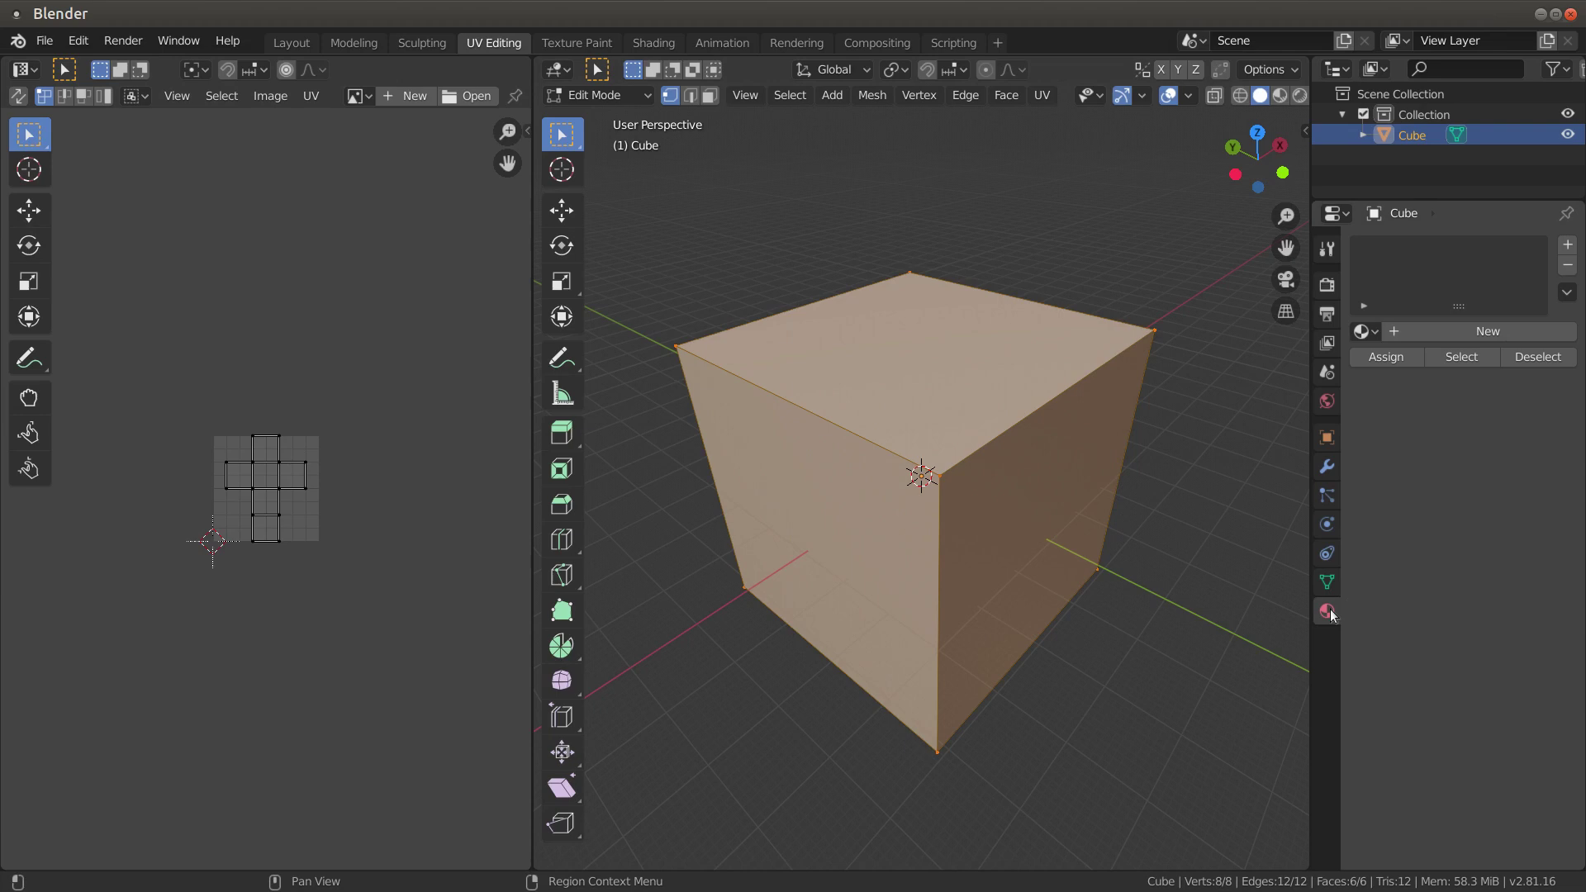
pyautogui.click(1376, 331)
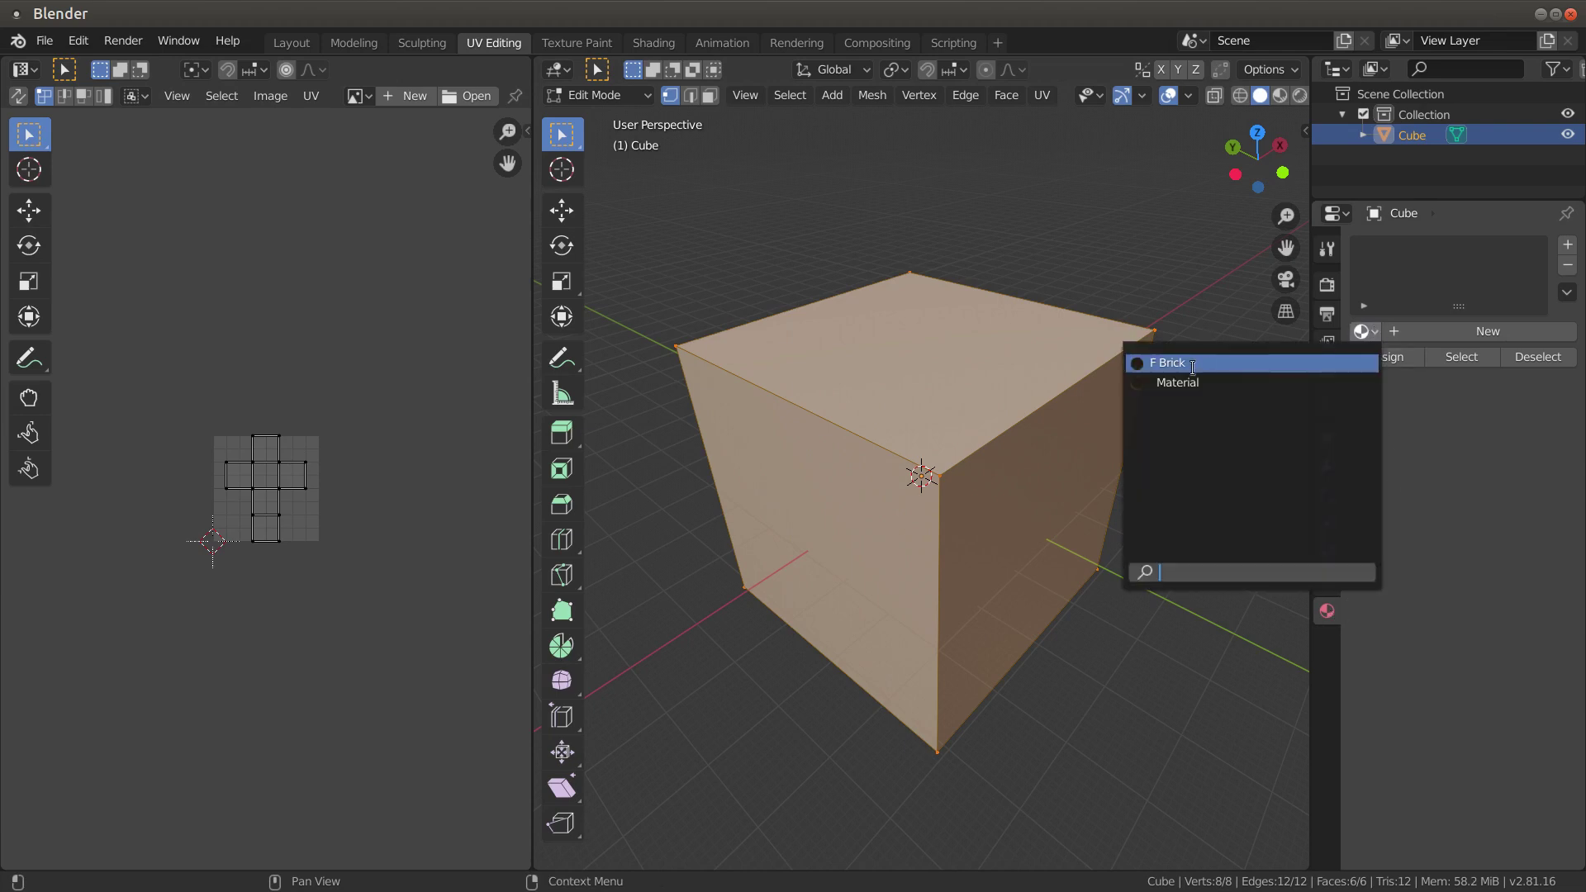
pyautogui.click(1505, 331)
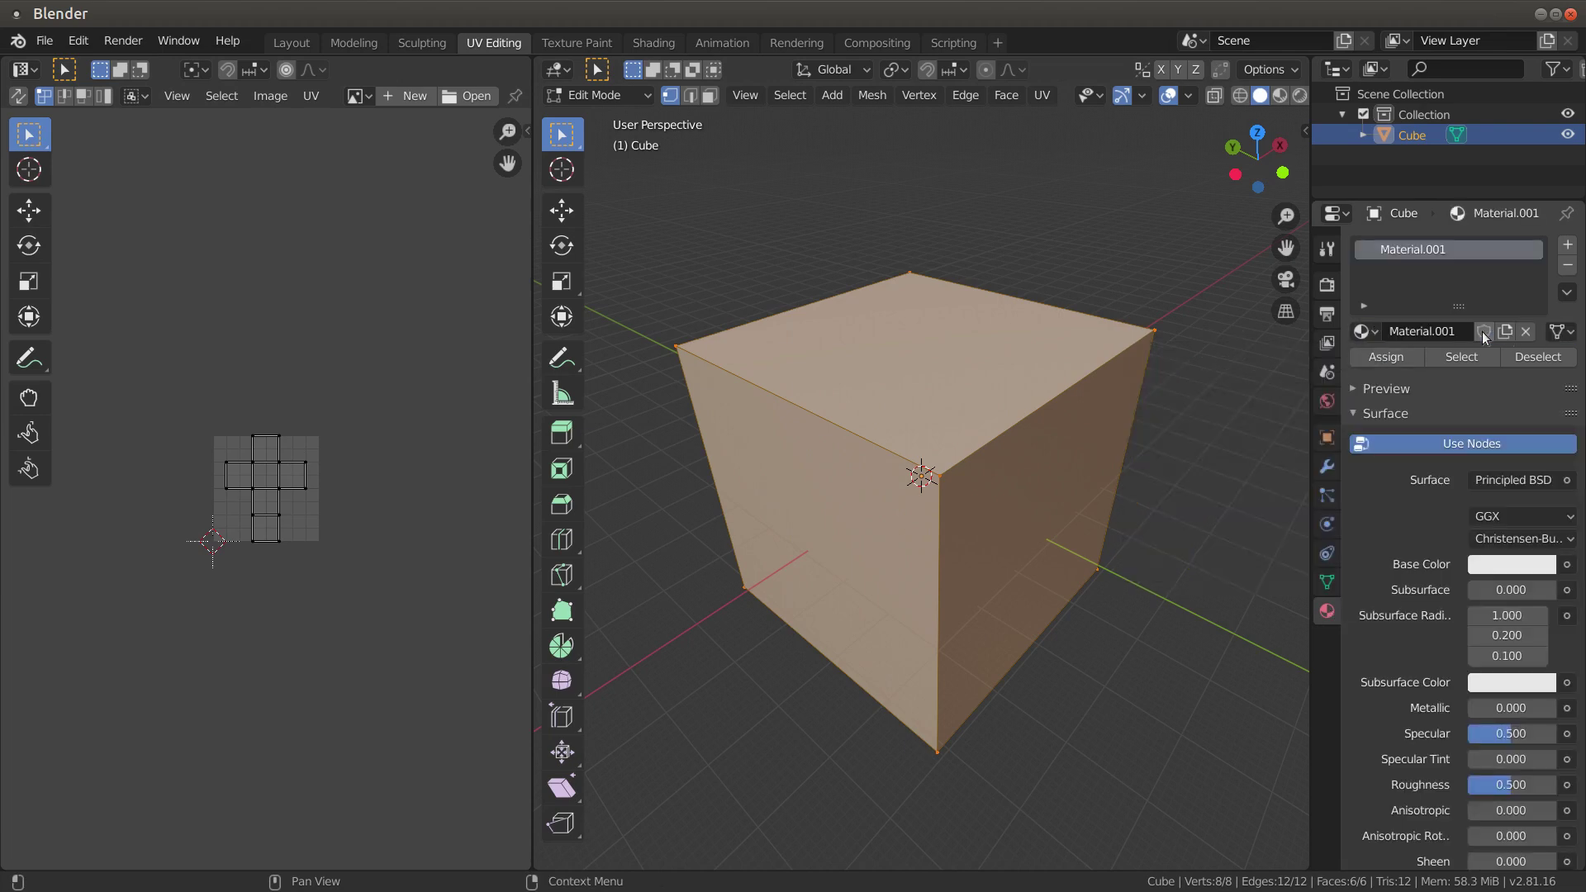
pyautogui.doubleClick(1456, 249)
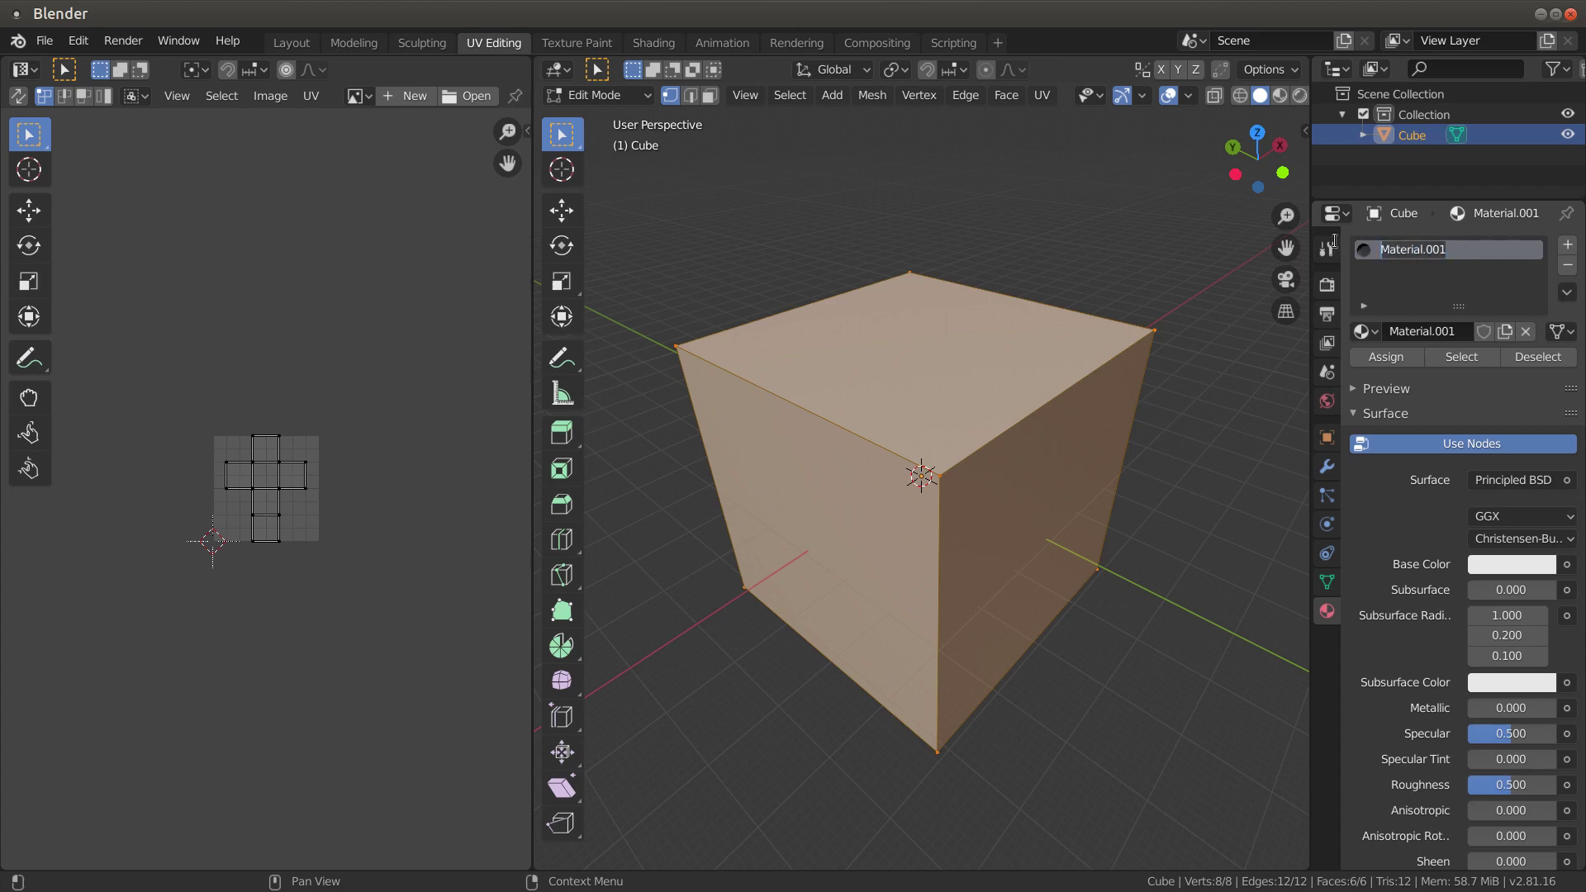
pyautogui.write('Brick01')
# Step: Load ds_tt_brick03.tga from Blender/Tilesets/Textures as an Image Texture for Brick01's Base Color
pyautogui.click(1568, 564)
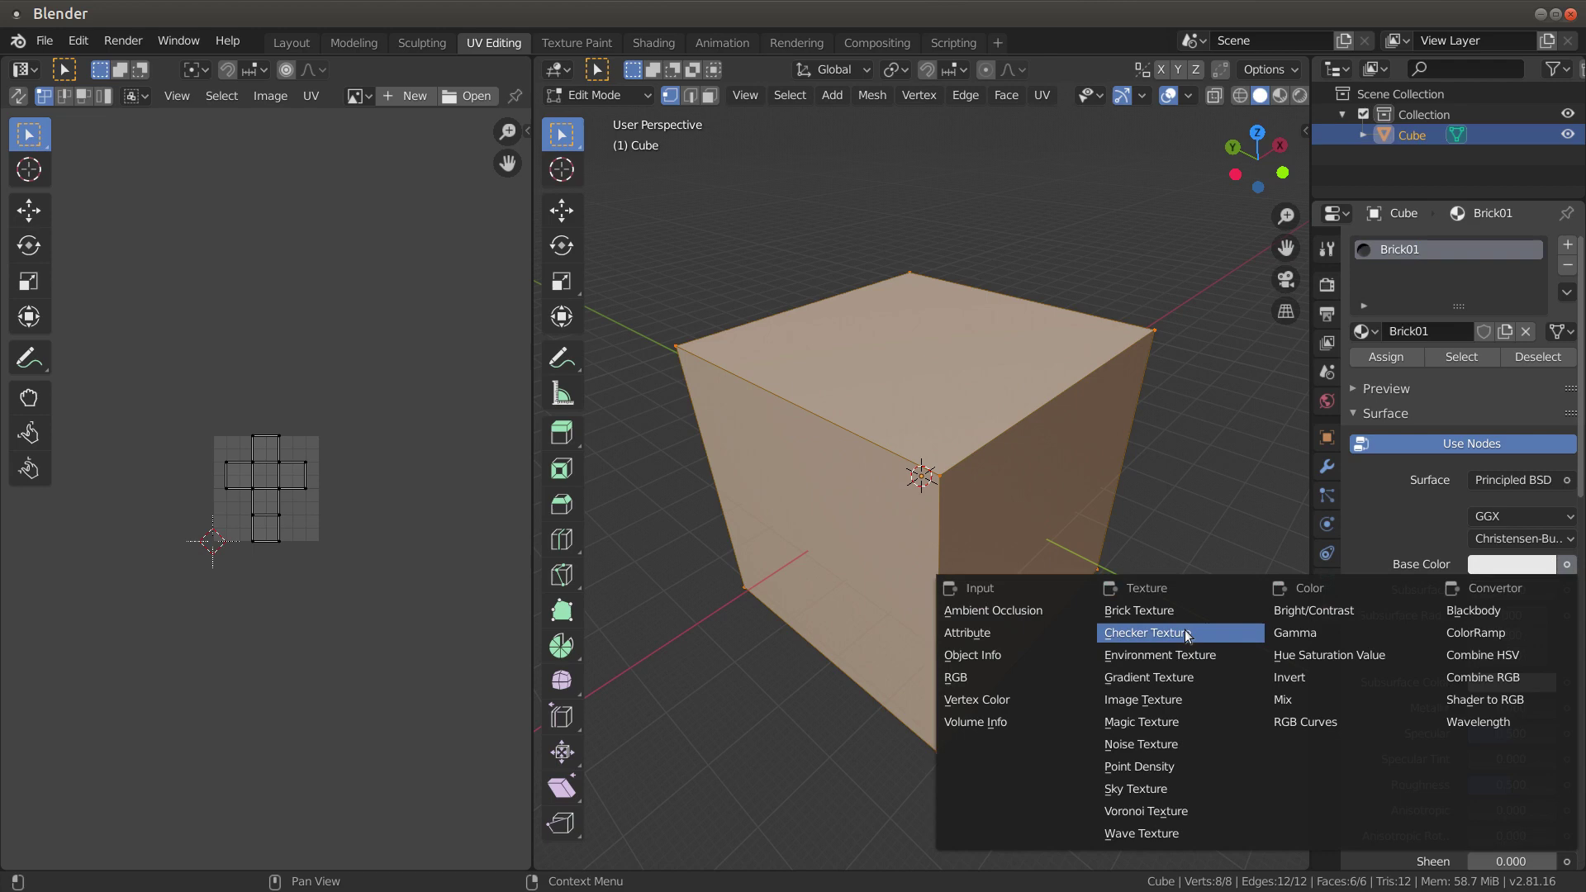
pyautogui.click(1178, 705)
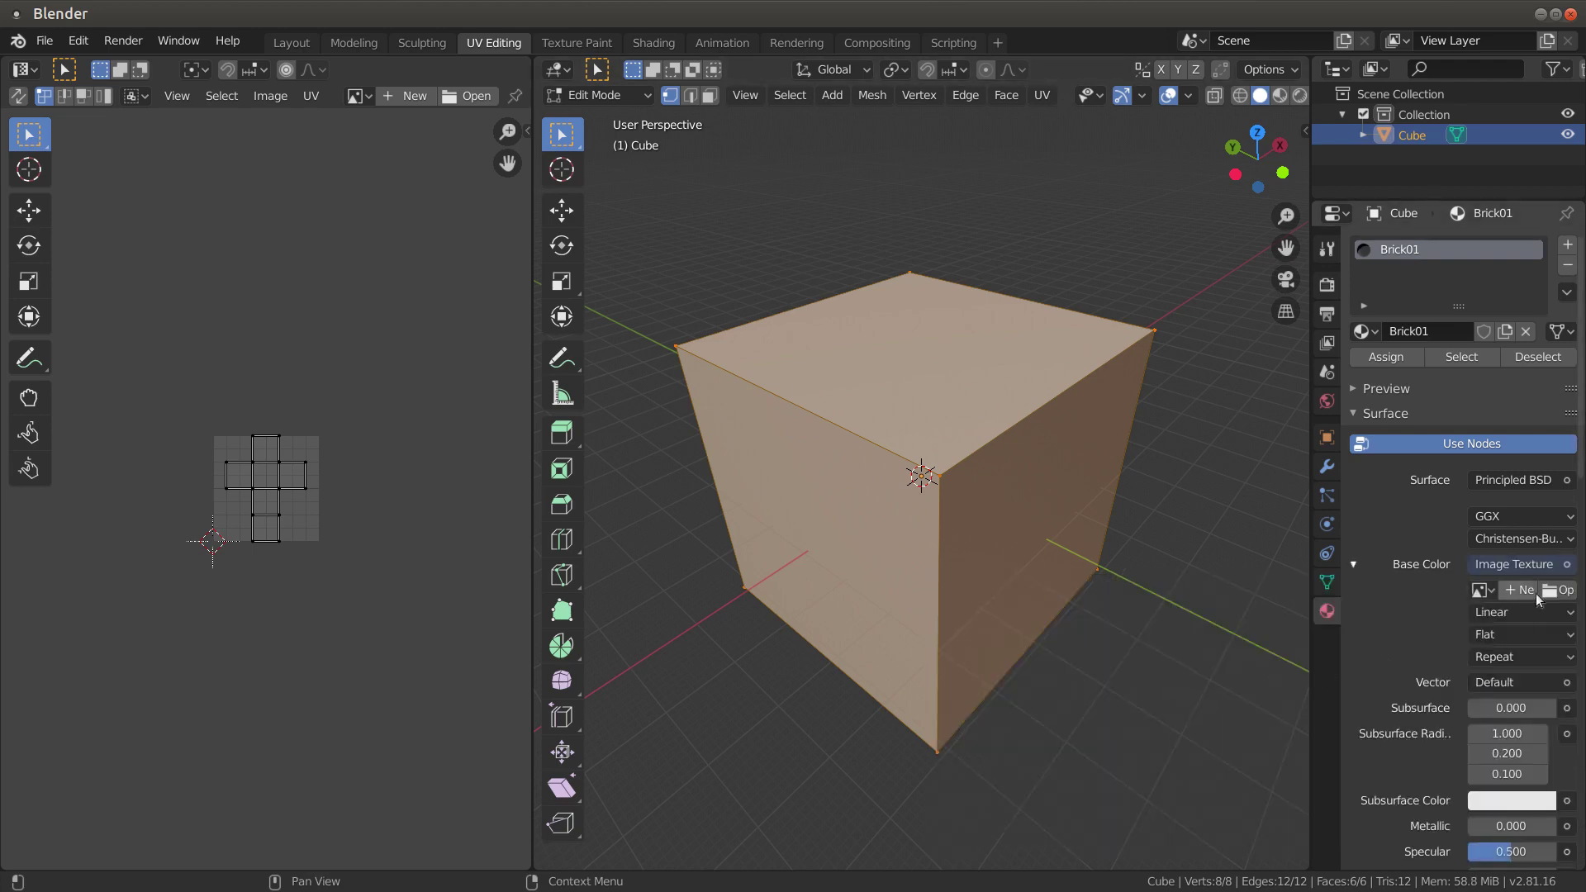
pyautogui.click(1560, 591)
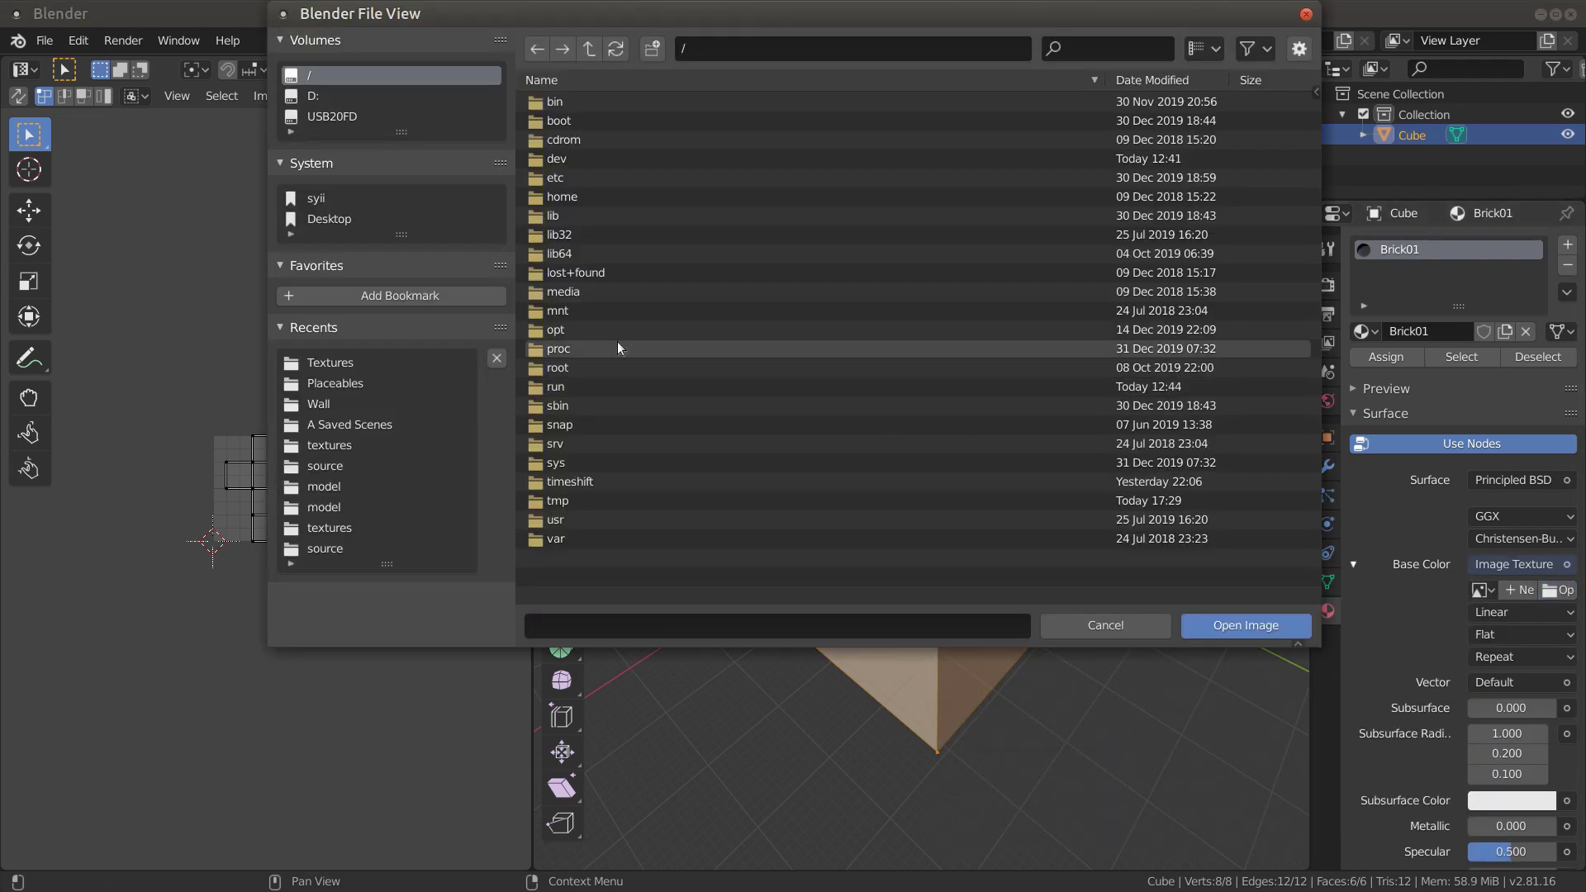
pyautogui.click(582, 196)
pyautogui.doubleClick(582, 195)
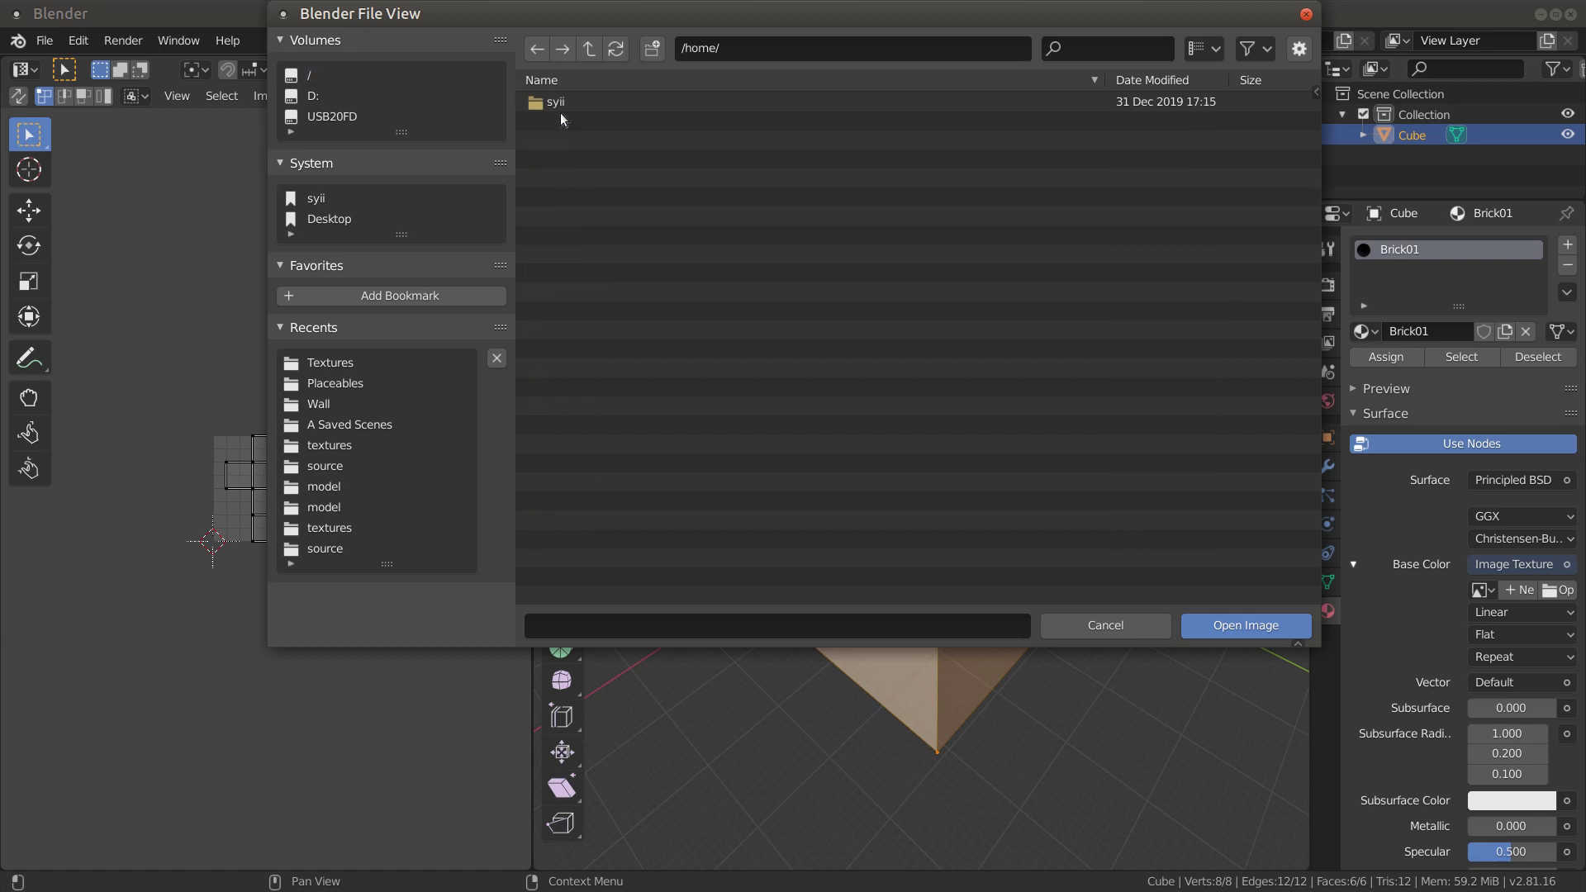
pyautogui.doubleClick(555, 103)
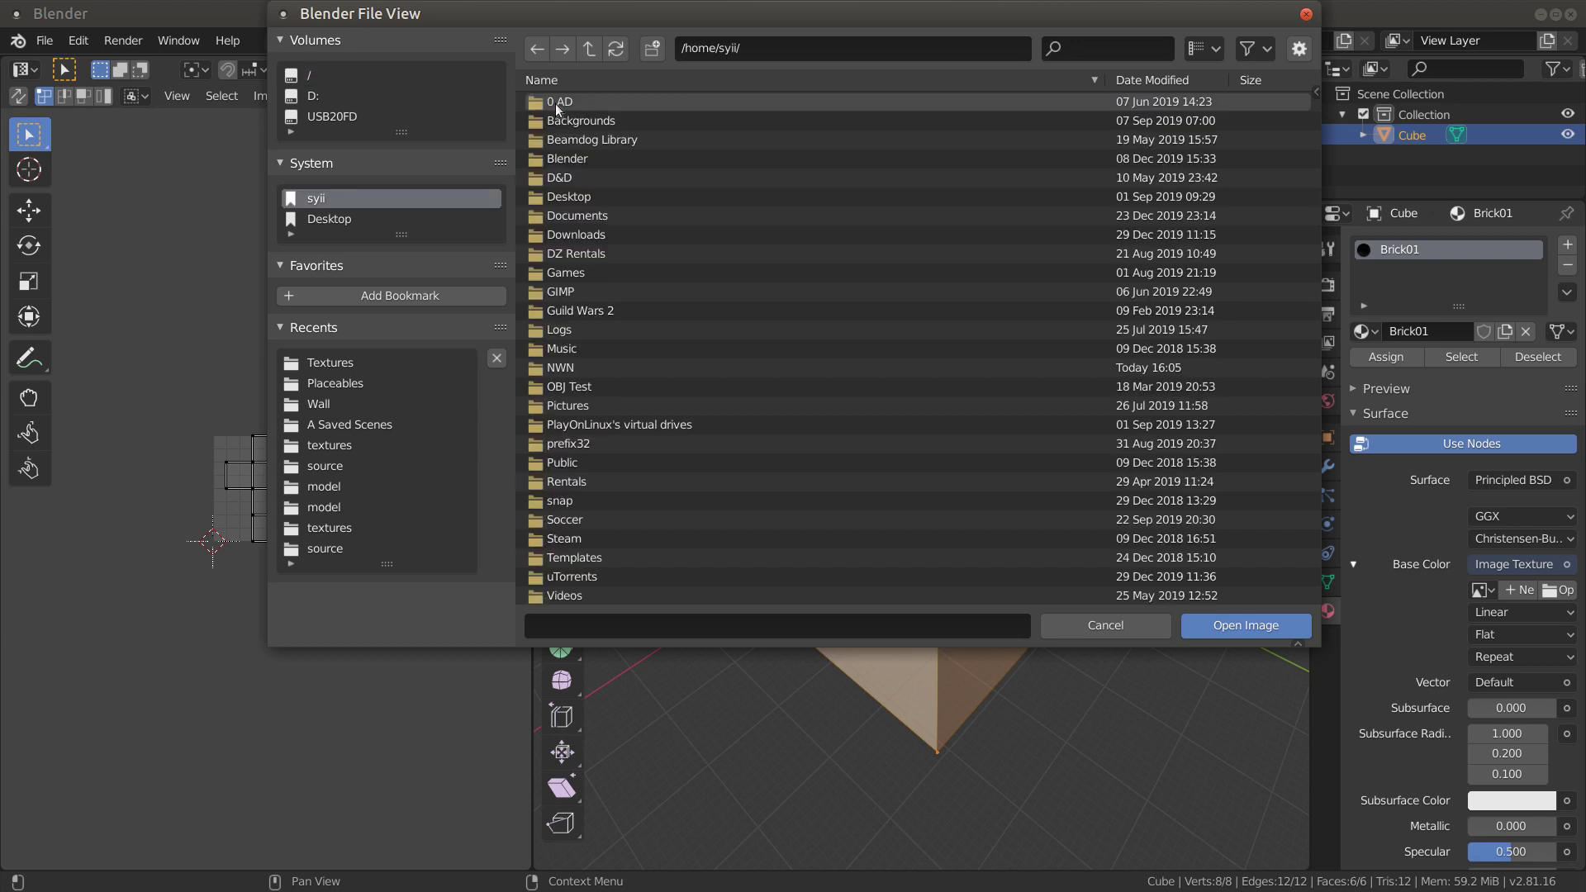
pyautogui.doubleClick(569, 159)
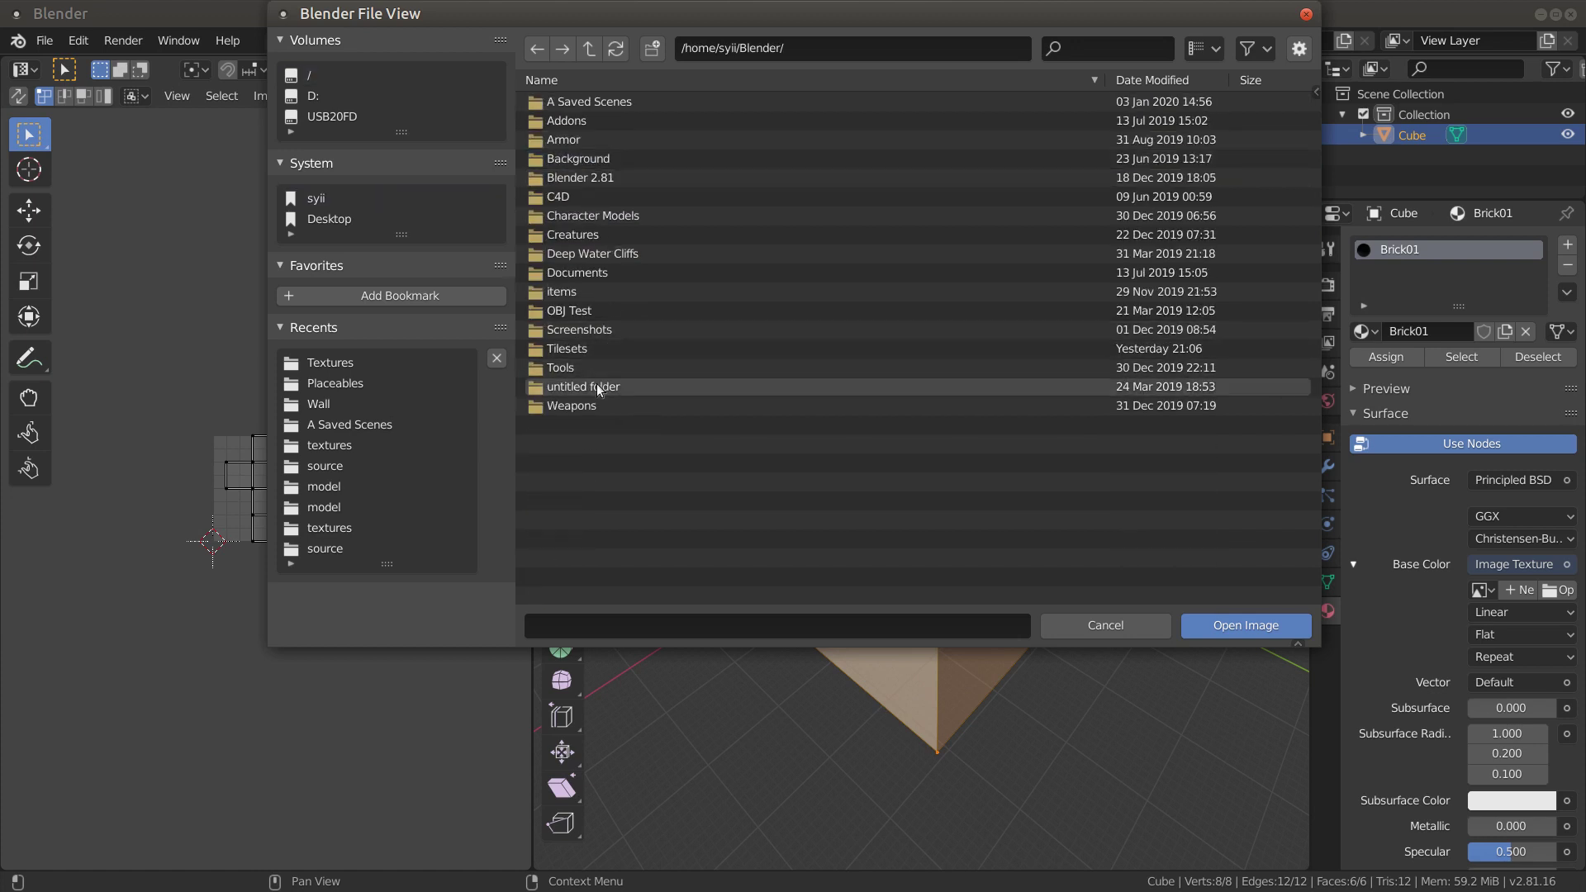
pyautogui.doubleClick(613, 350)
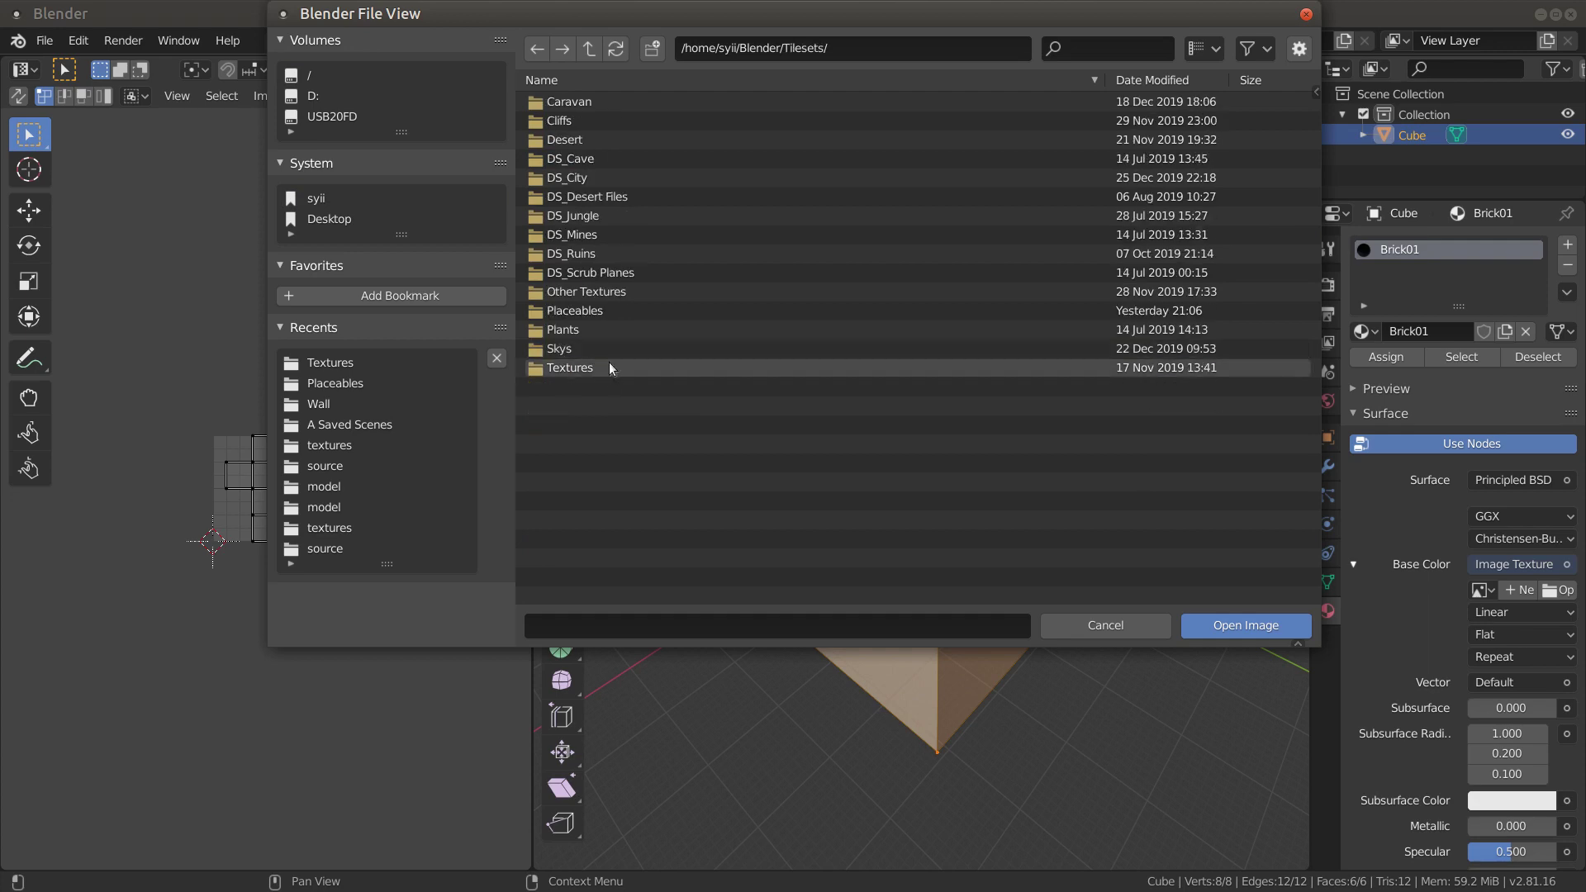
pyautogui.doubleClick(605, 365)
pyautogui.scroll(-10, 626, 366)
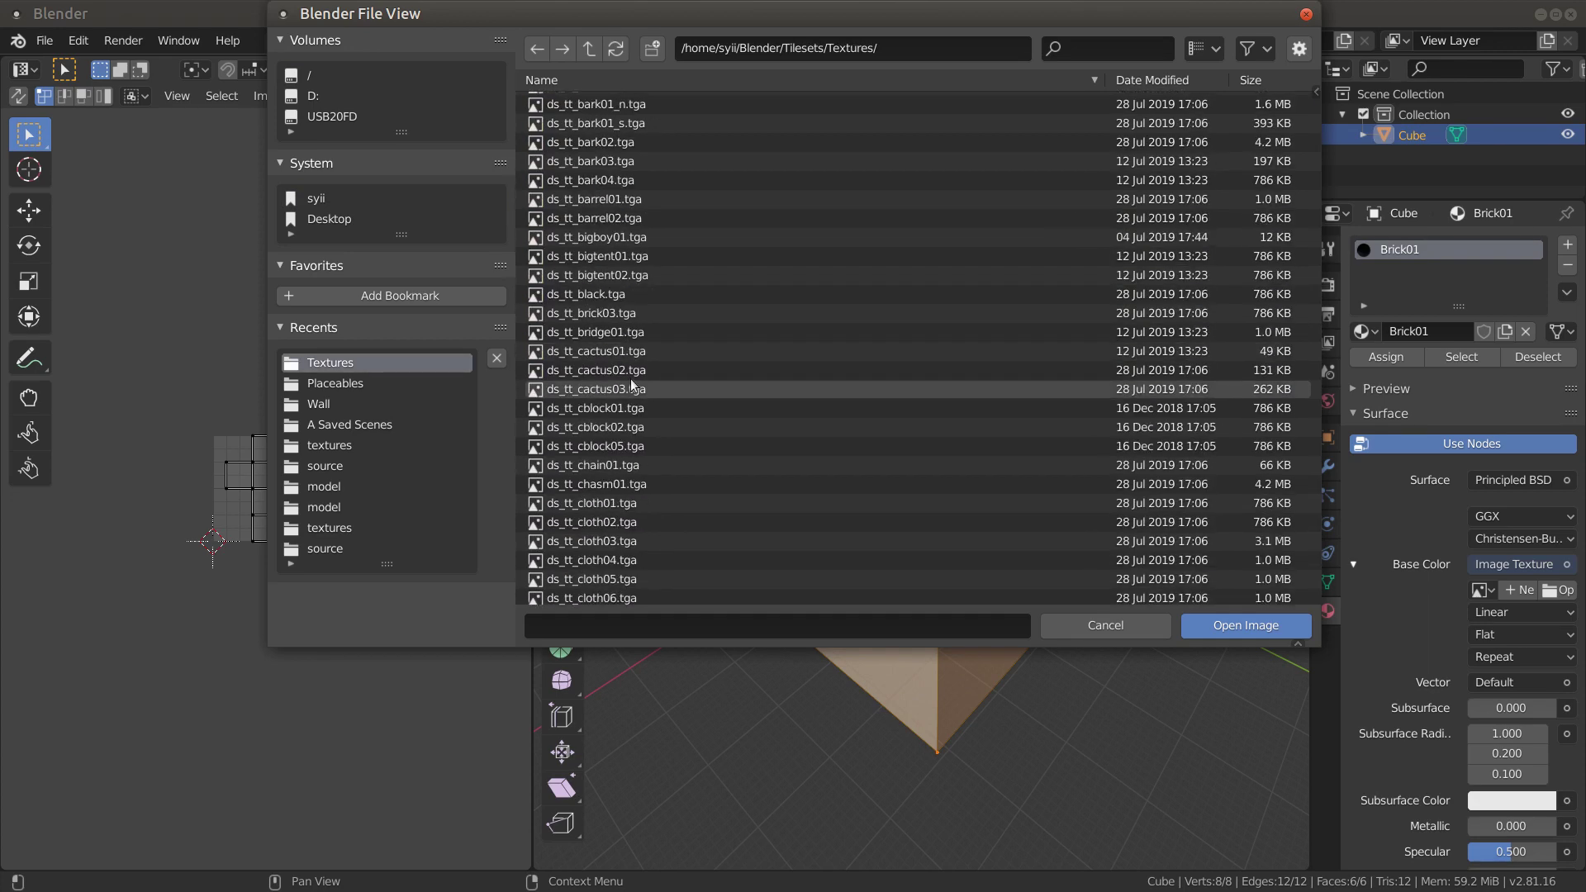
pyautogui.click(622, 313)
pyautogui.click(1256, 625)
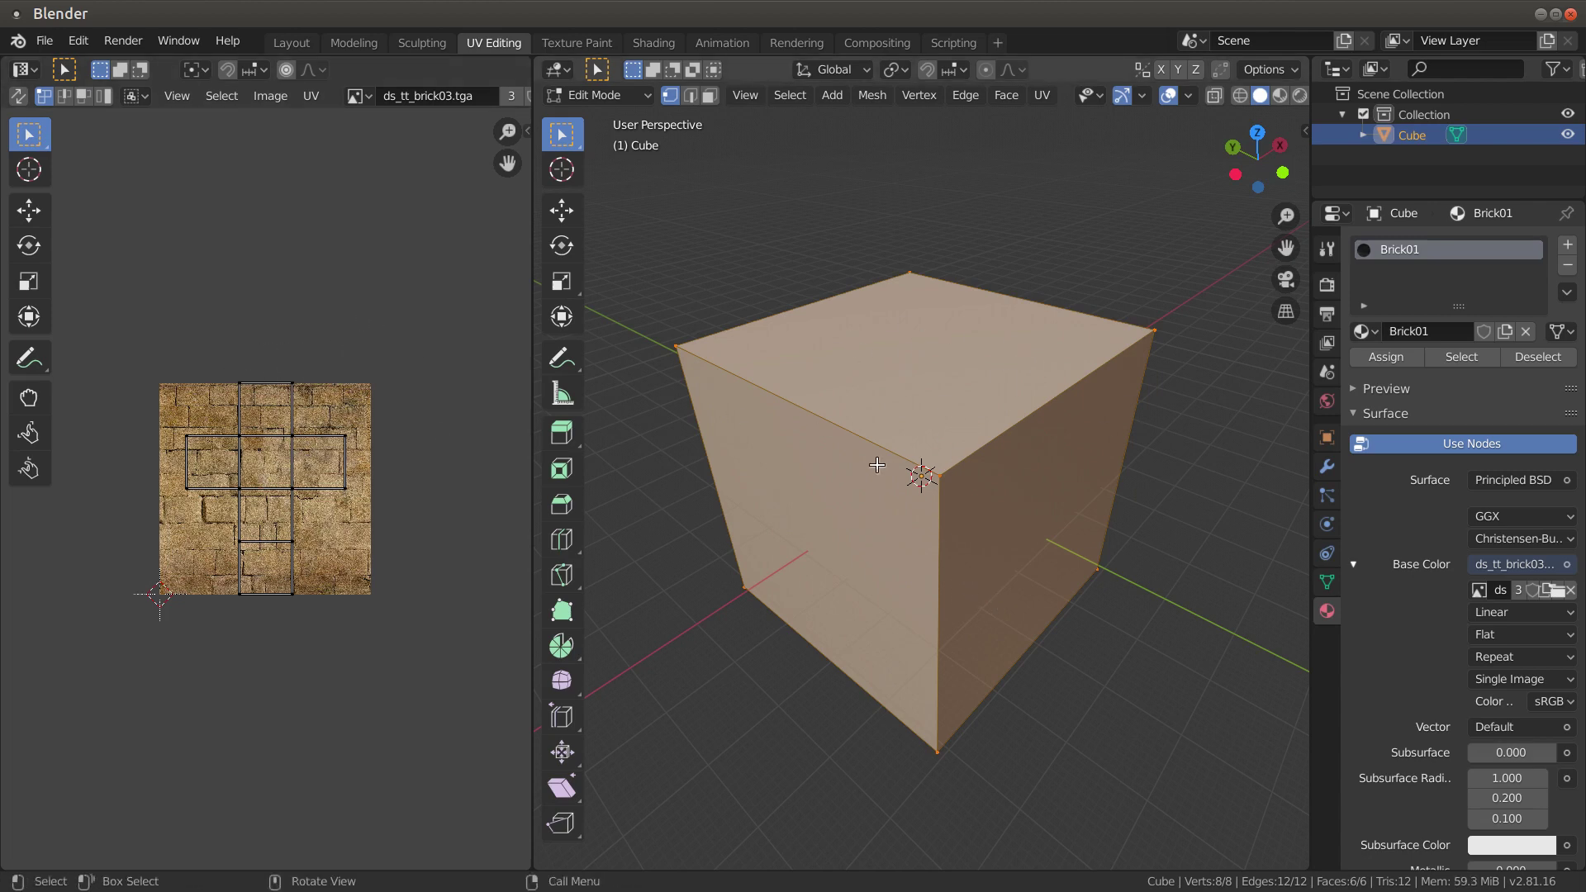
pyautogui.moveTo(876, 463)
pyautogui.mouseDown(button='middle')
pyautogui.moveTo(1024, 364)
pyautogui.moveTo(907, 450)
pyautogui.moveTo(927, 471)
pyautogui.moveTo(894, 479)
pyautogui.mouseUp(button='middle')
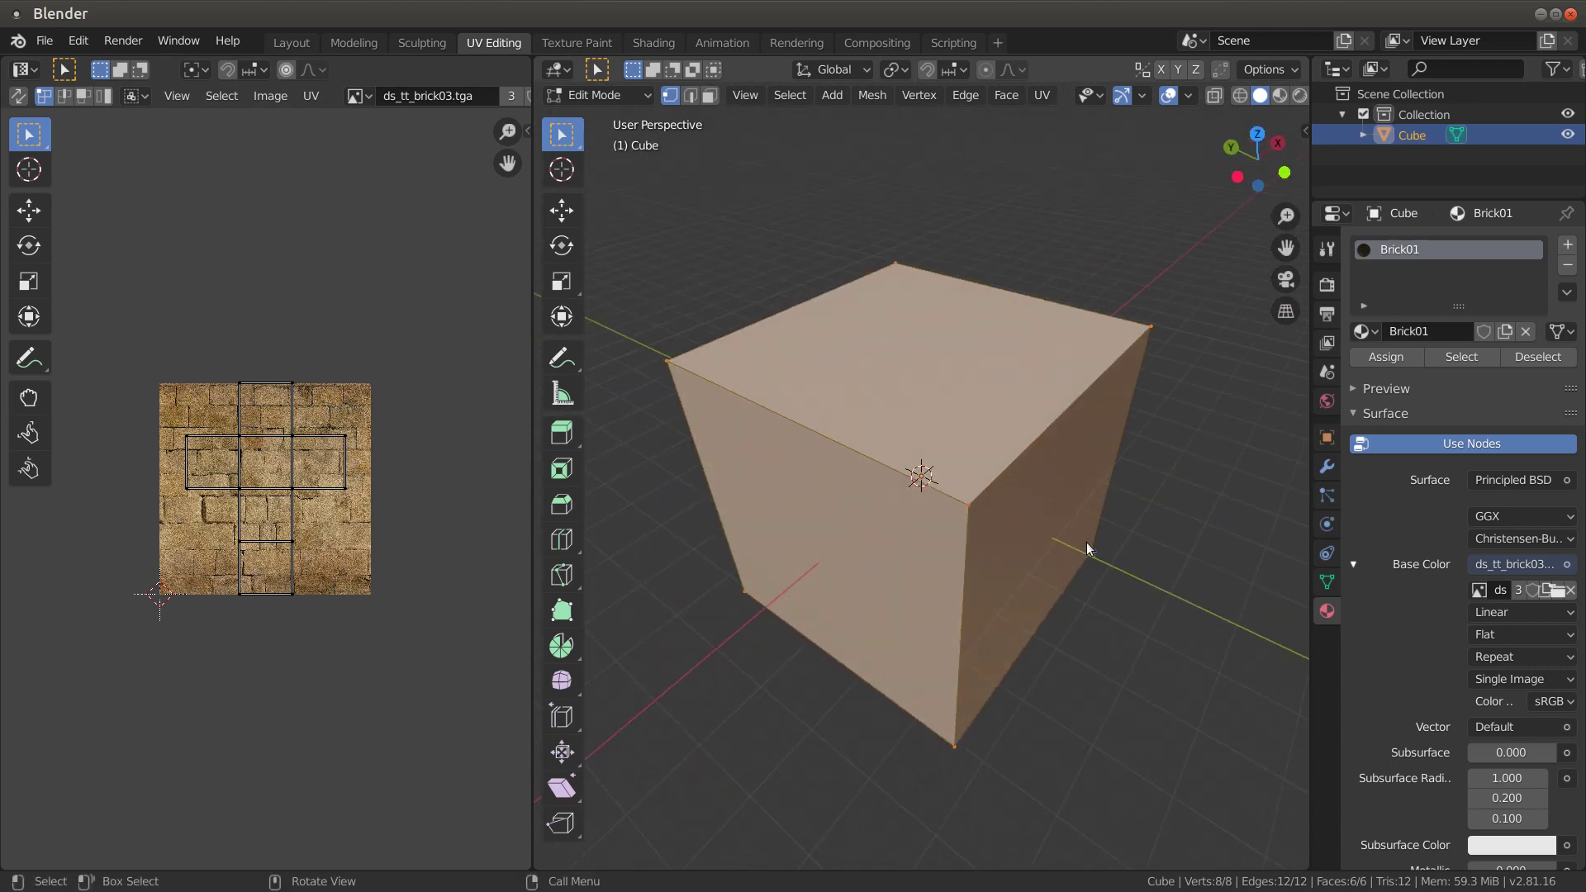
pyautogui.press('Tab')
pyautogui.moveTo(1087, 542)
pyautogui.mouseDown(button='middle')
pyautogui.moveTo(1139, 618)
pyautogui.moveTo(1057, 550)
pyautogui.mouseUp(button='middle')
pyautogui.press('Tab')
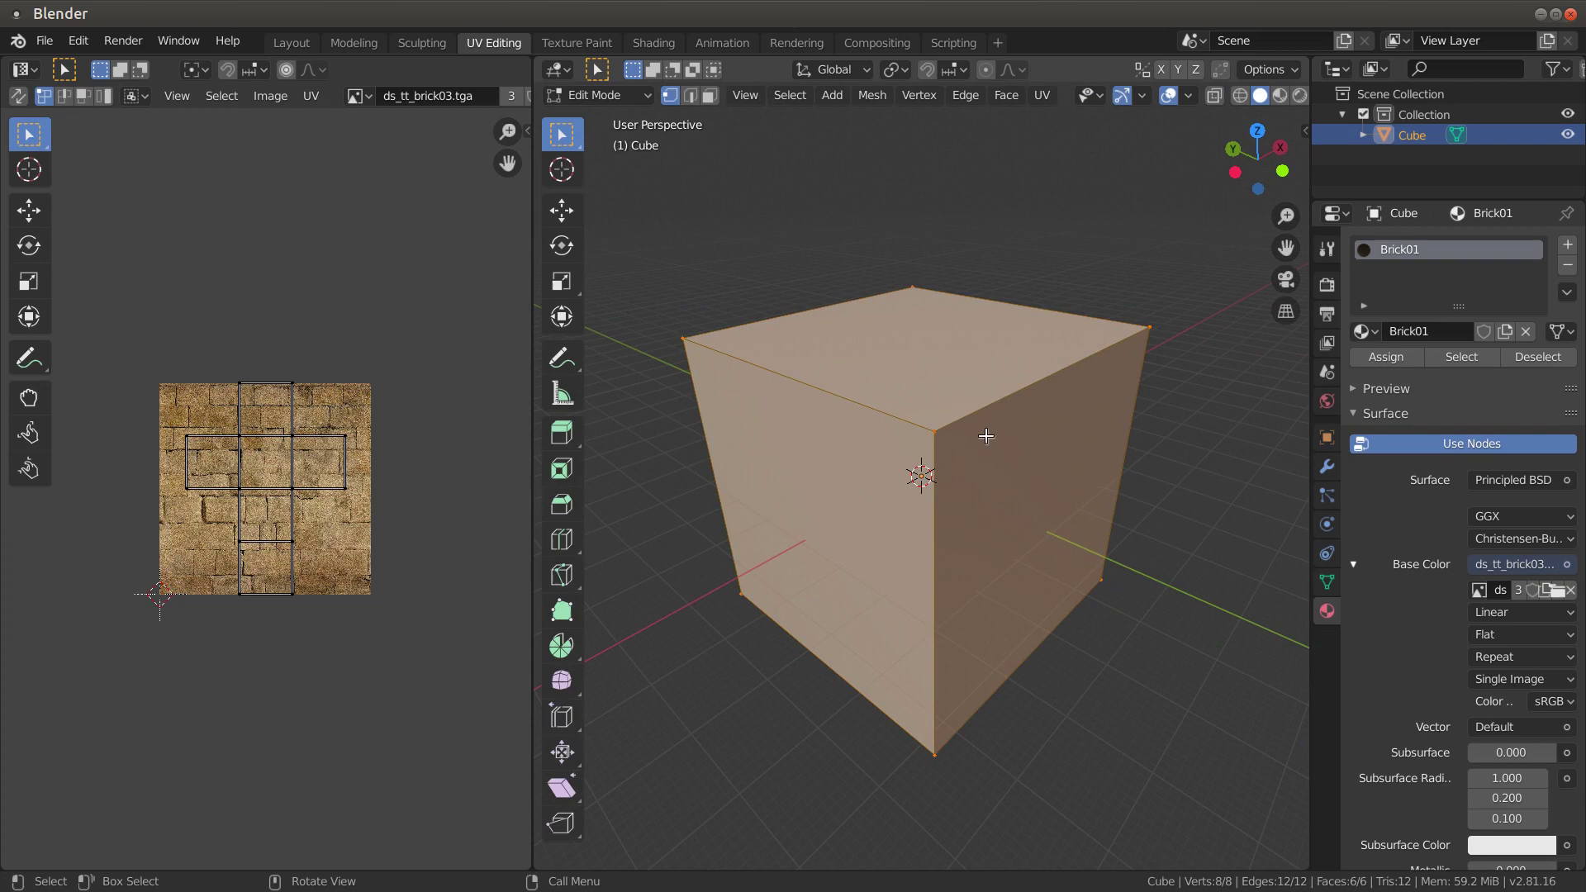
pyautogui.press('Tab')
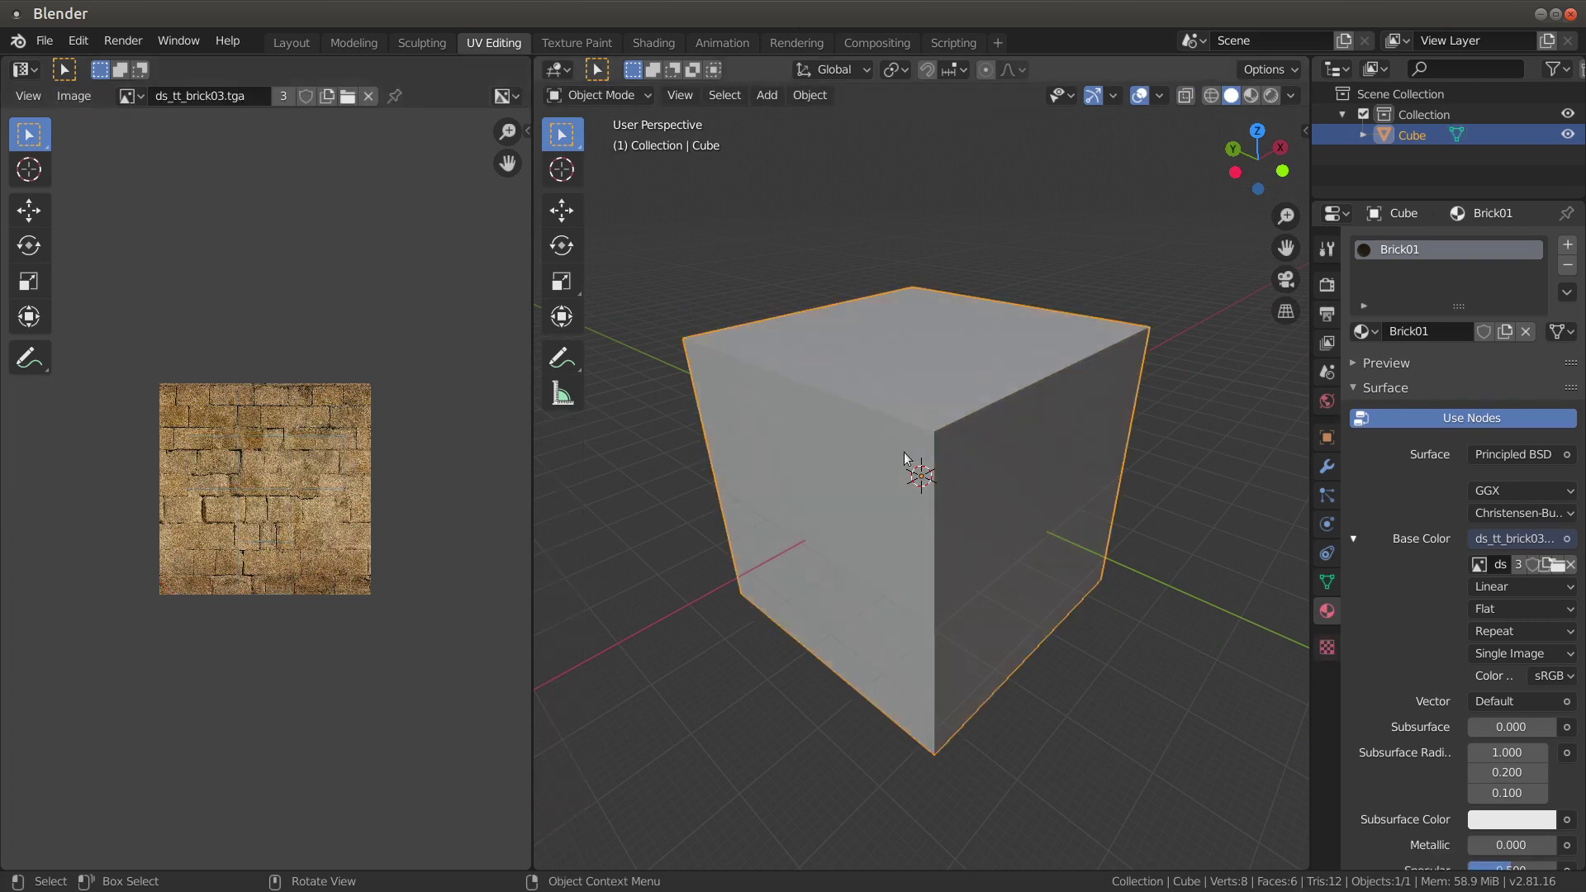
pyautogui.press('Tab')
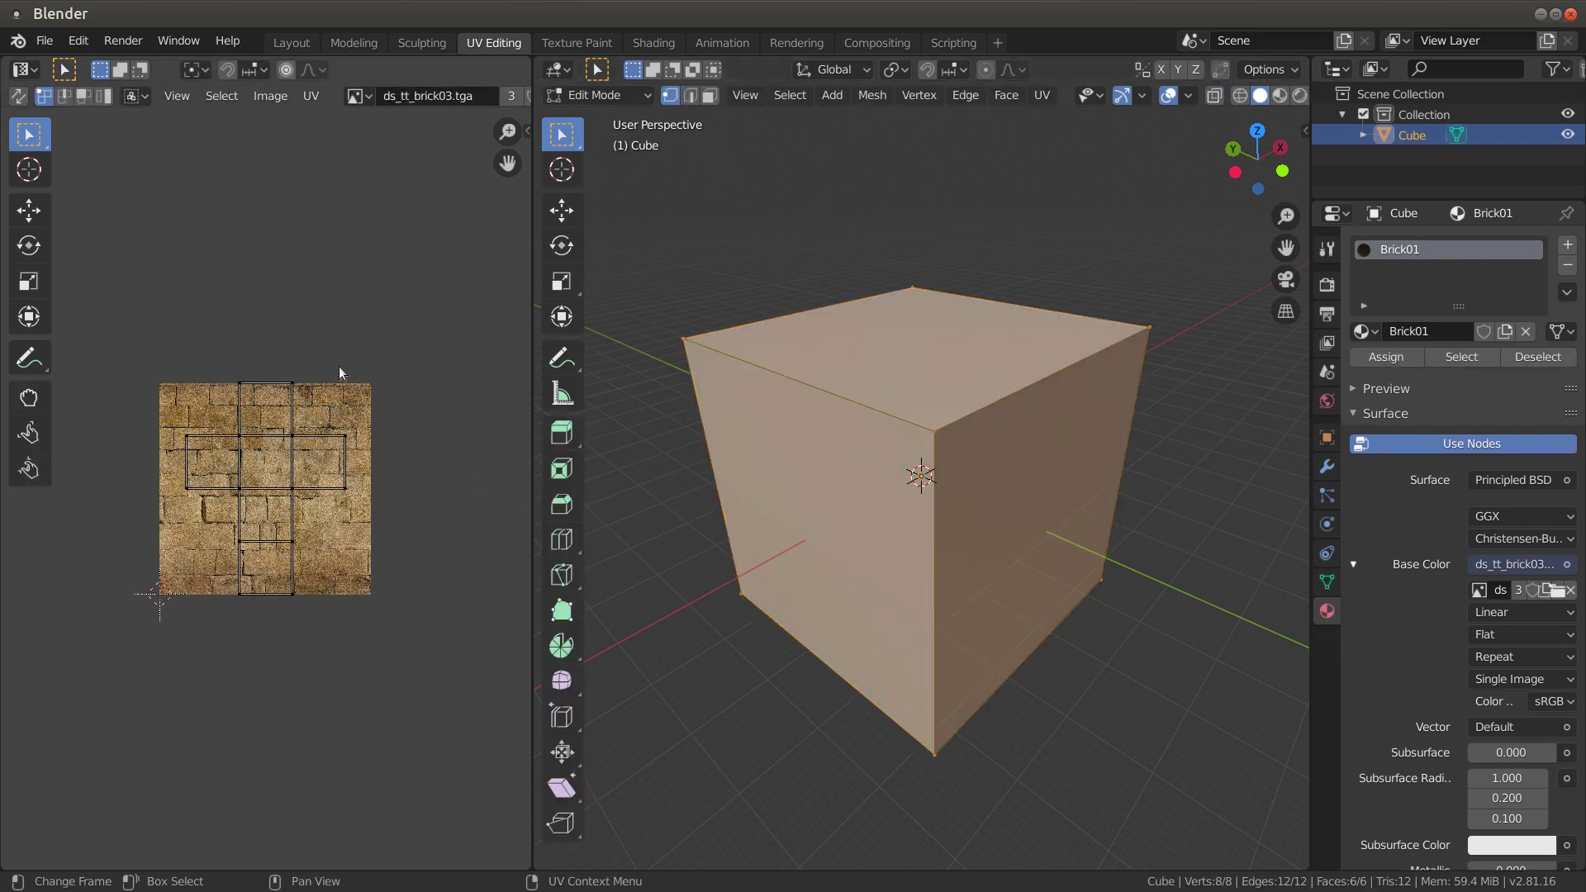
pyautogui.moveTo(337, 364); pyautogui.dragTo(97, 671)
pyautogui.moveTo(385, 307); pyautogui.dragTo(76, 689)
pyautogui.press('Tab')
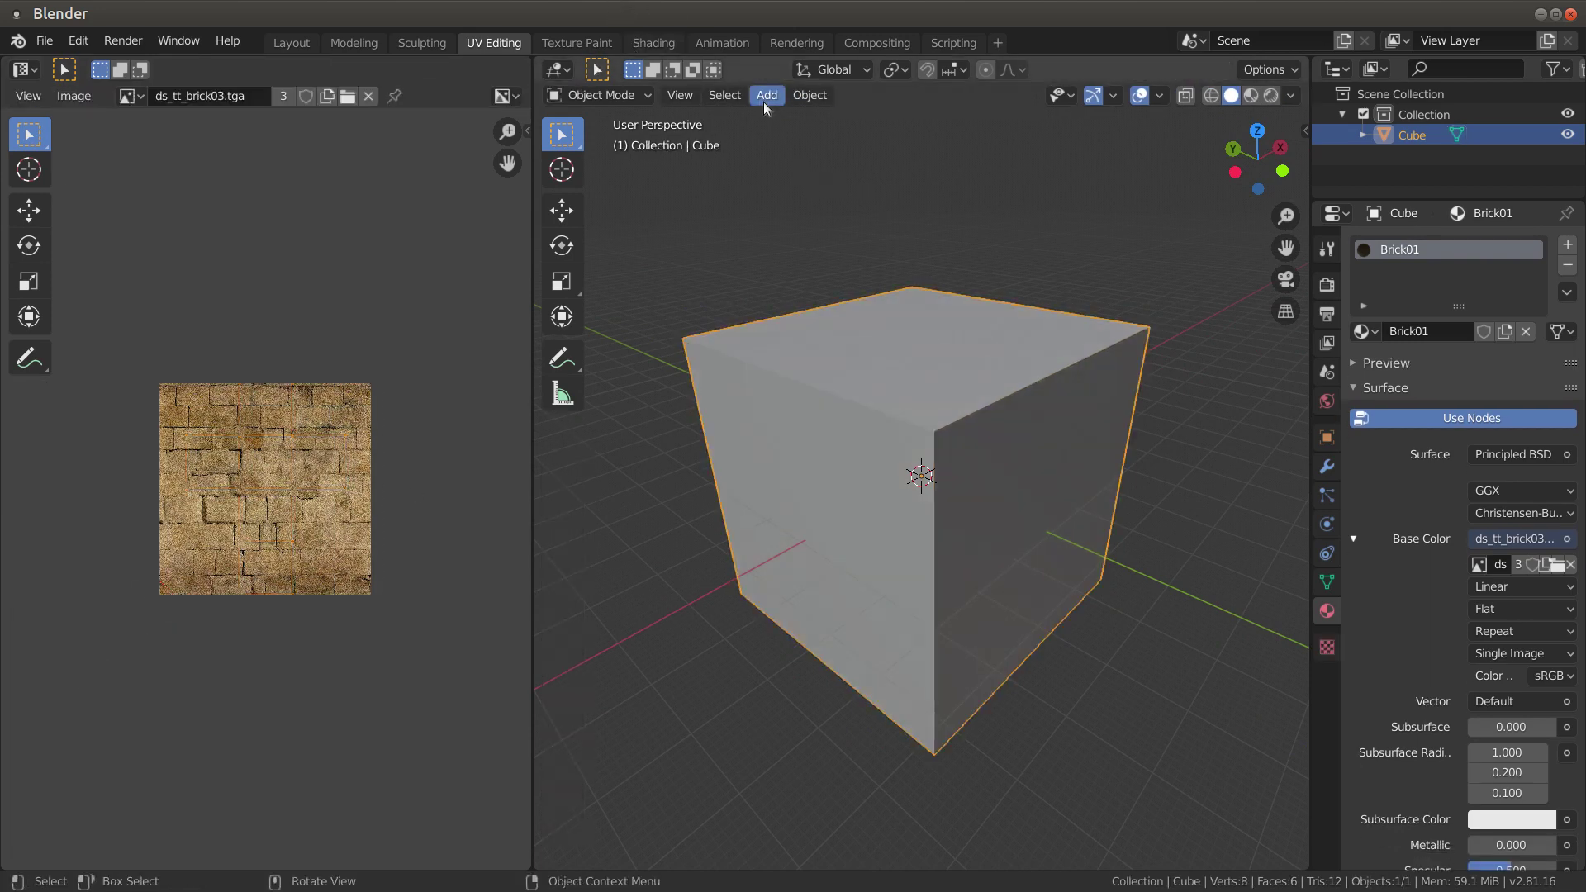
# Step: In the Modeling workspace, select all of the cube's faces and unwrap its UVs
pyautogui.click(367, 42)
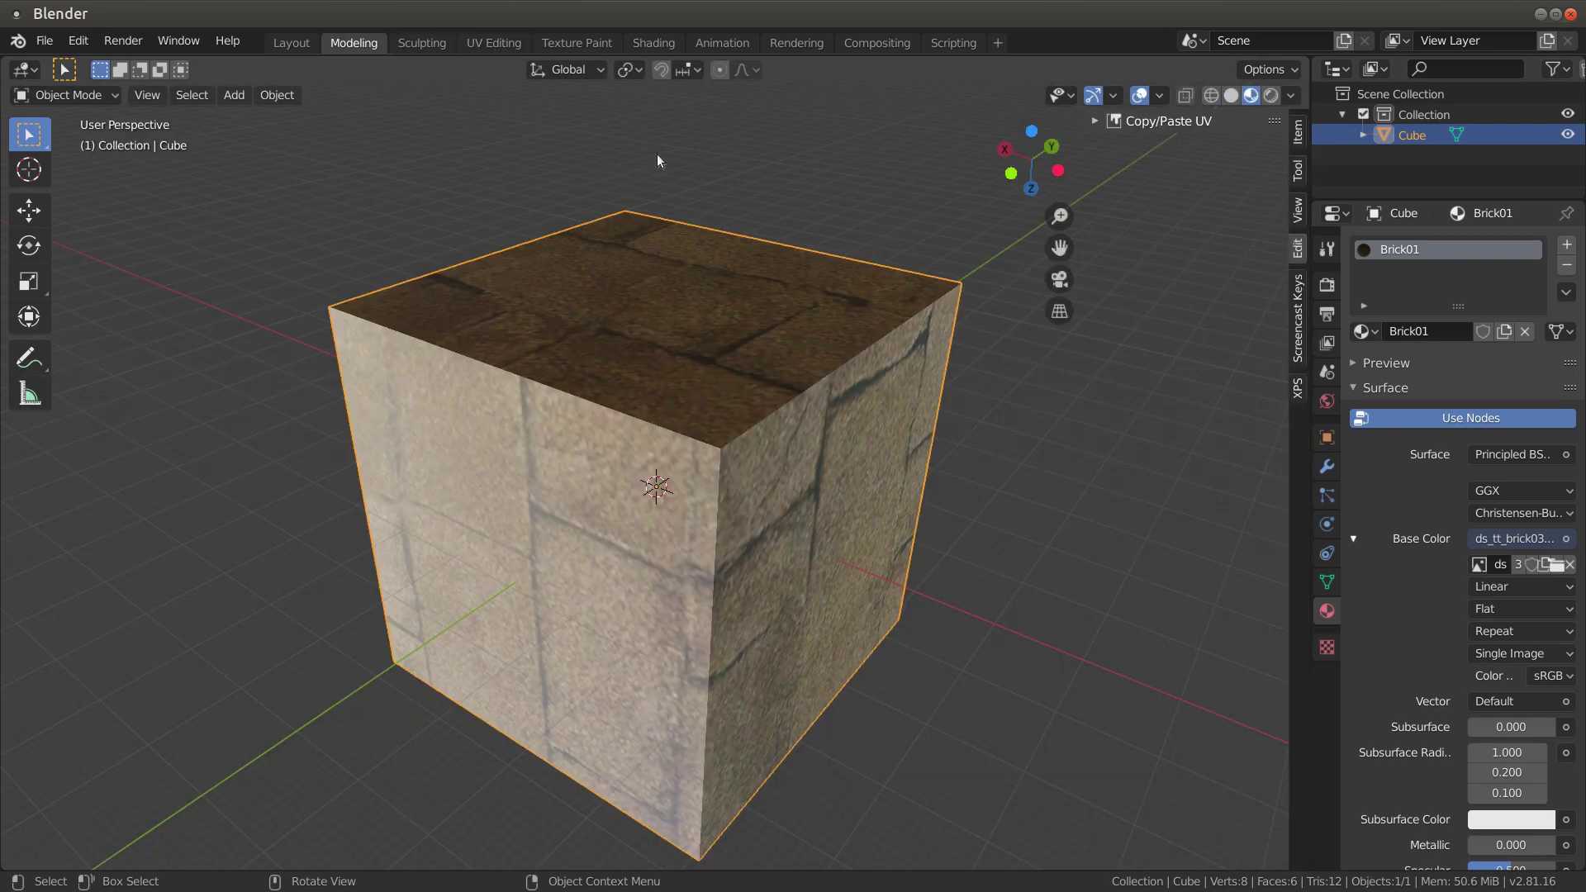
pyautogui.press('Tab')
pyautogui.press('a')
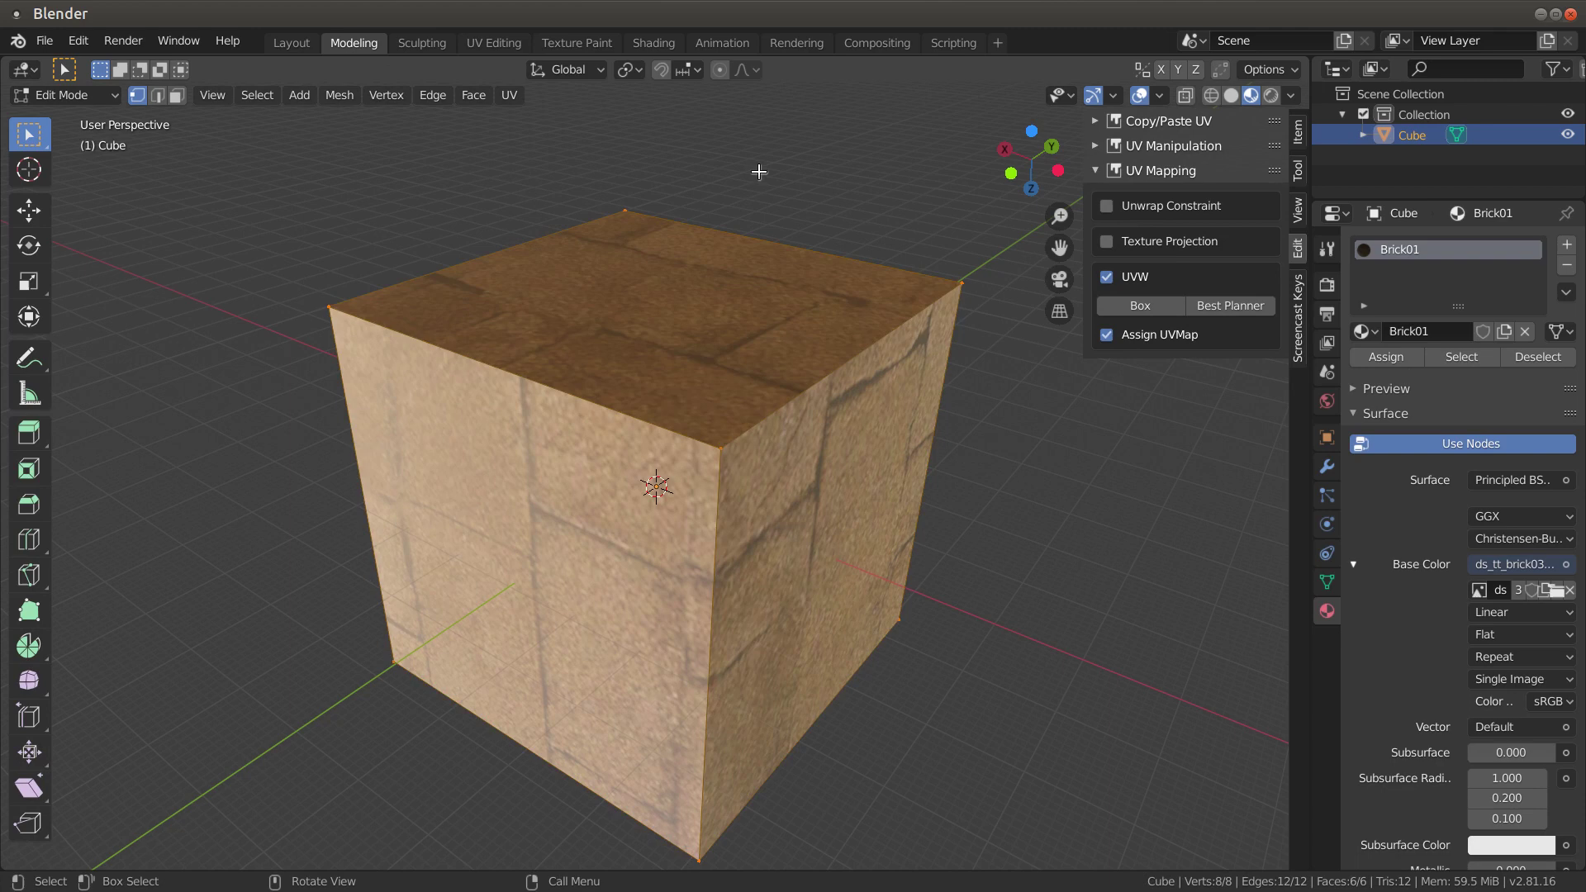
pyautogui.click(510, 95)
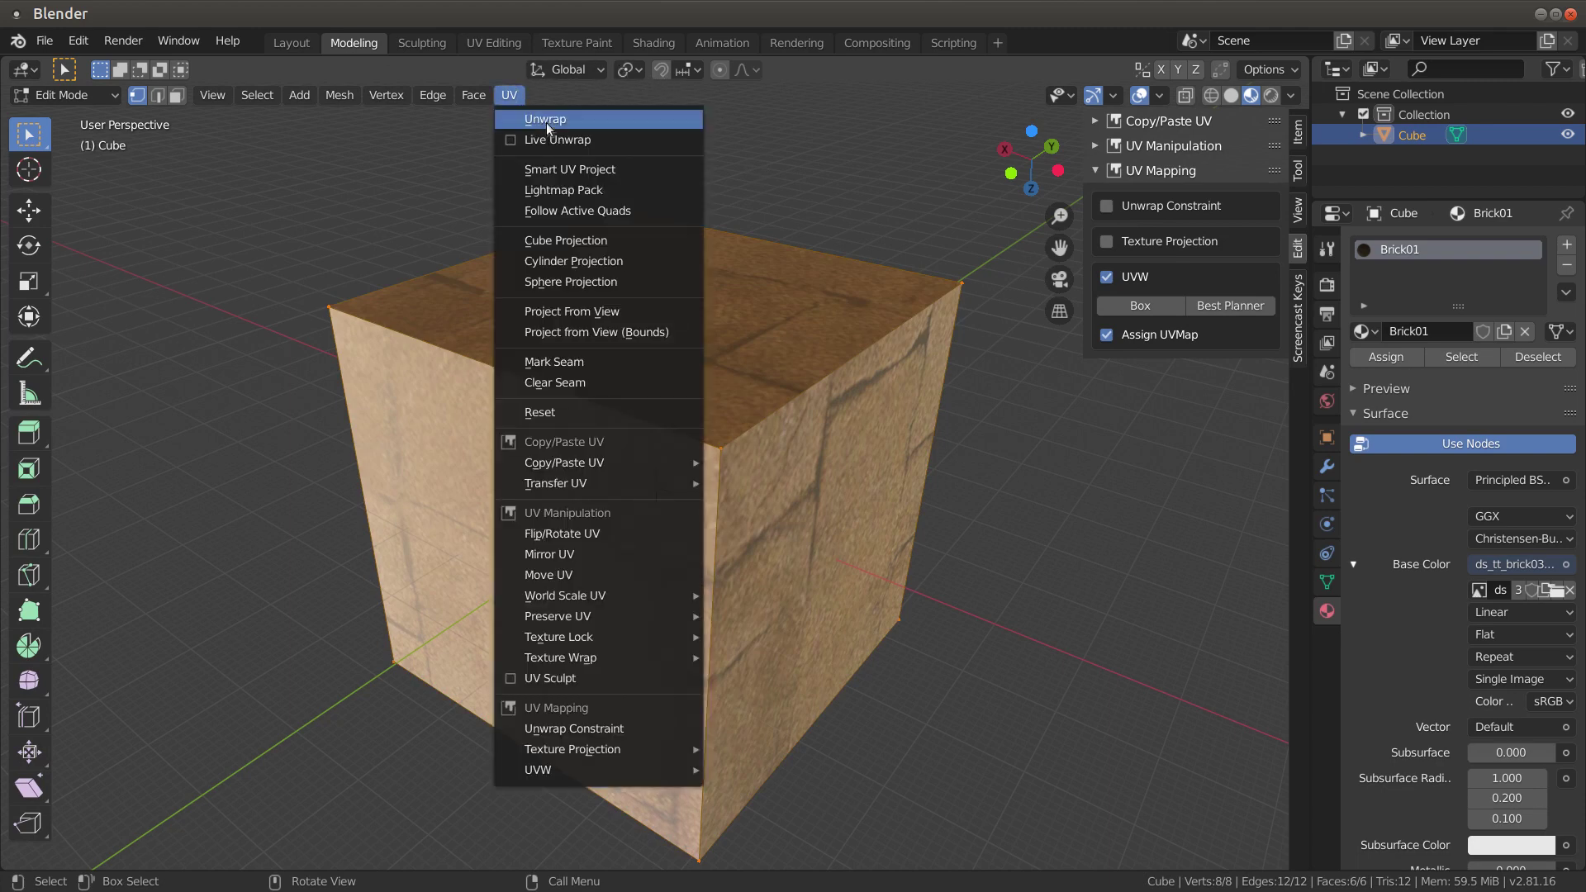
pyautogui.click(546, 121)
# Step: Check the unwrap in UV Editing, then return to Object Mode with the cube reselected
pyautogui.click(490, 43)
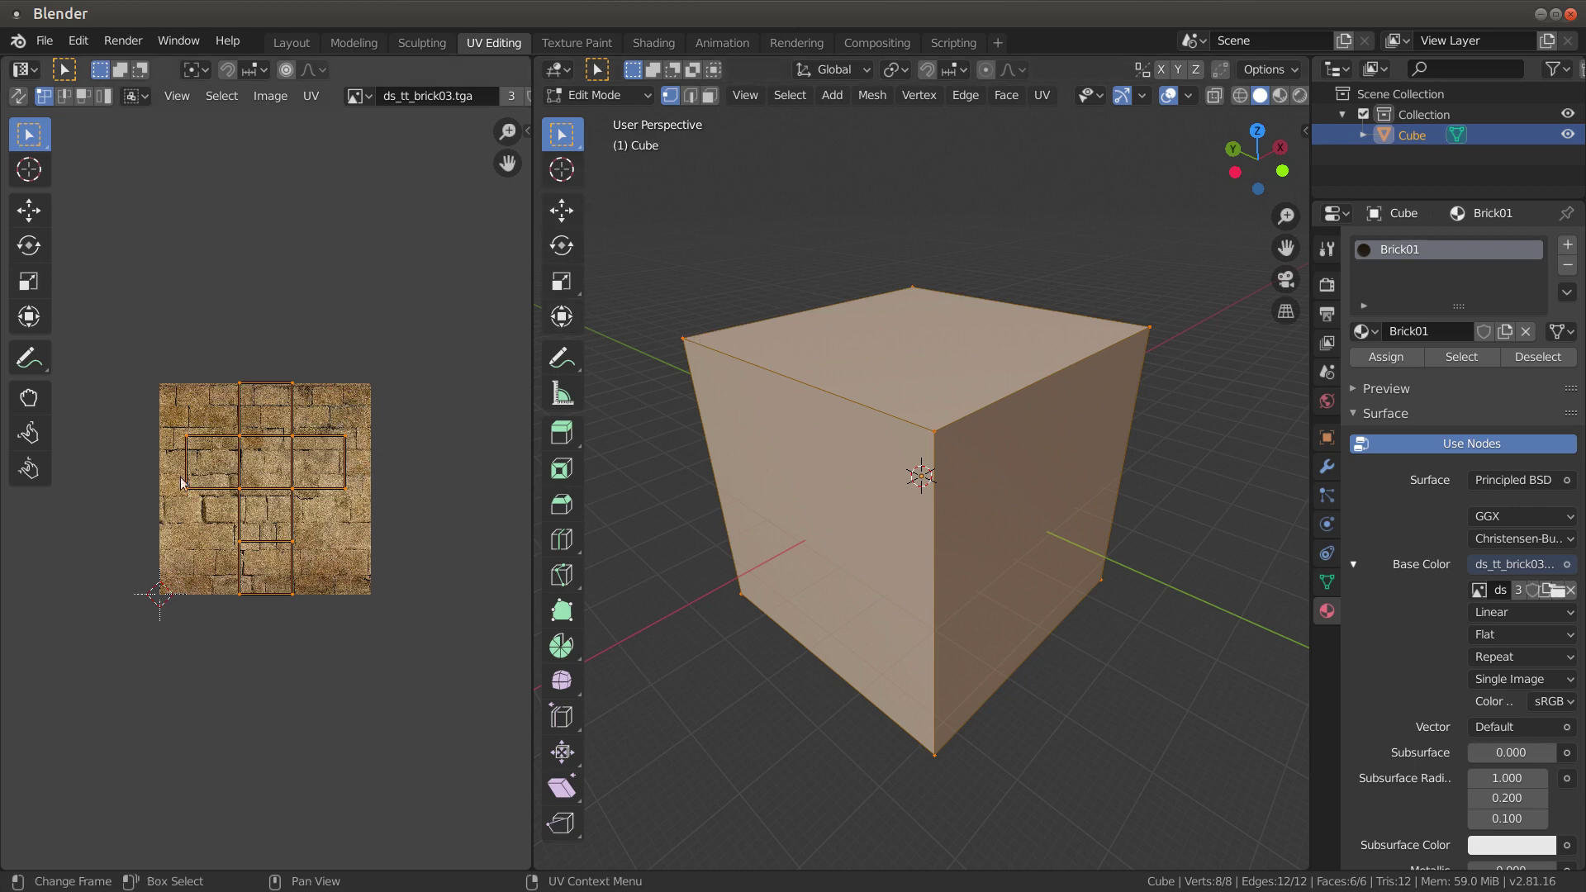
pyautogui.press('Tab')
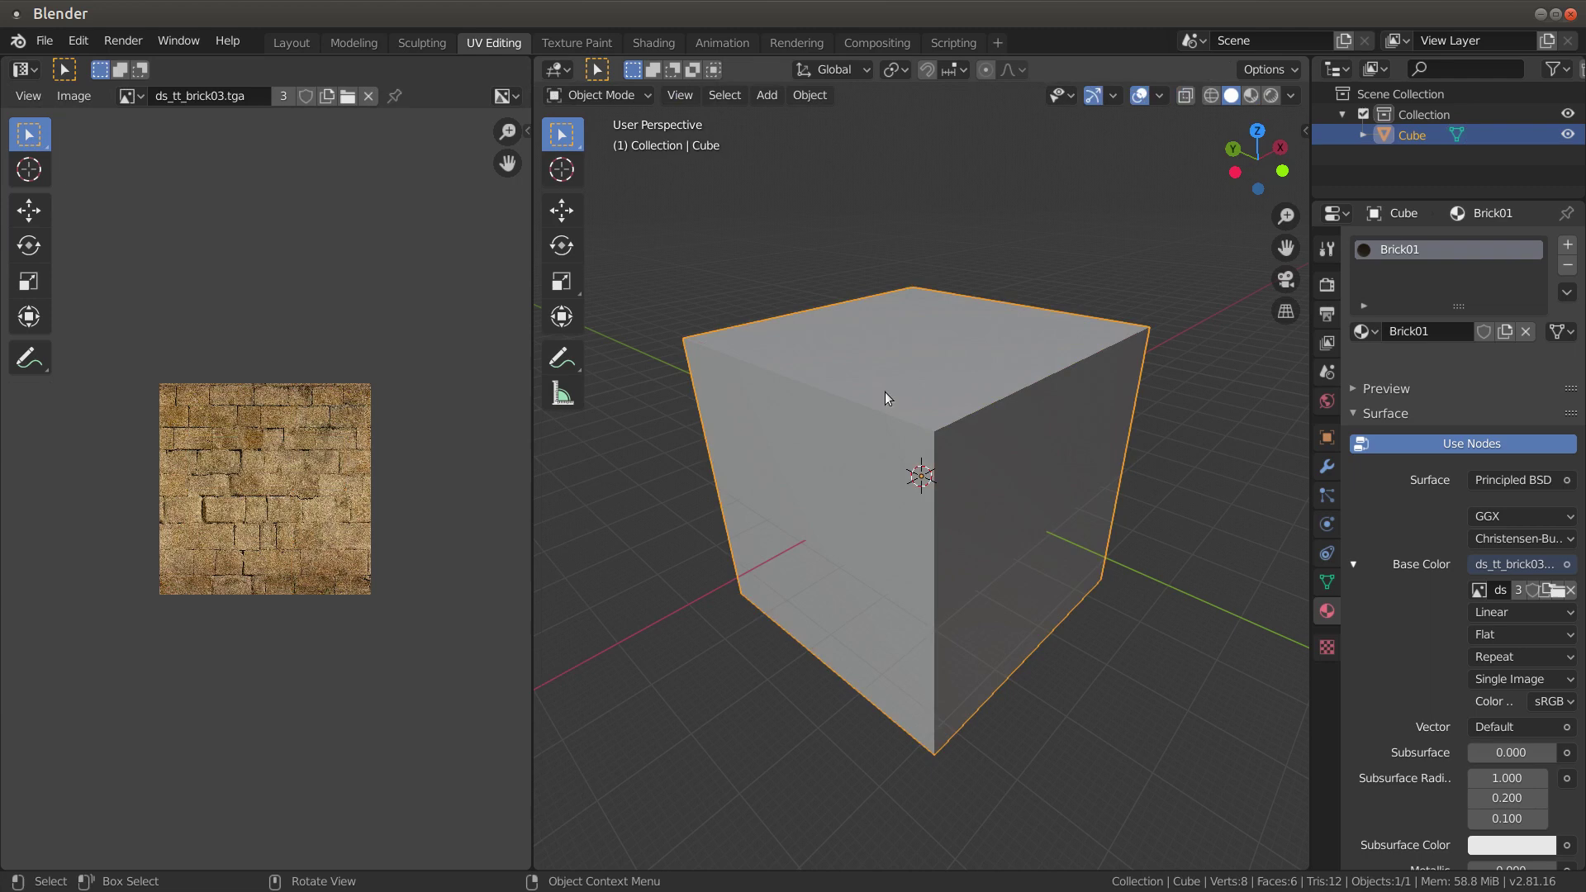
pyautogui.press('Tab')
pyautogui.scroll(-4, 889, 390)
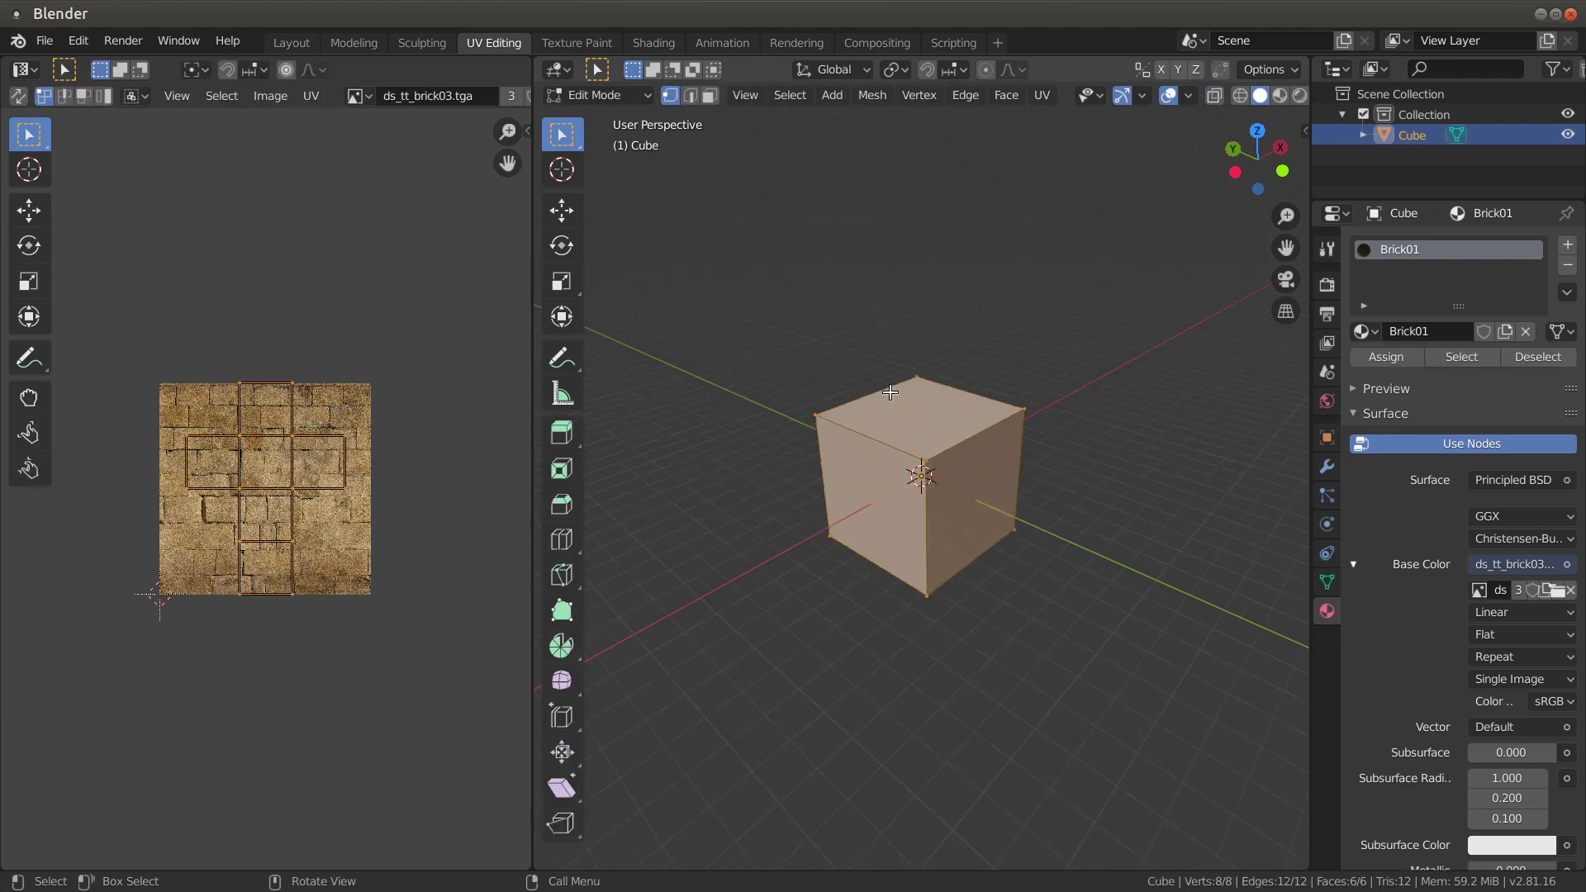
pyautogui.press('Tab')
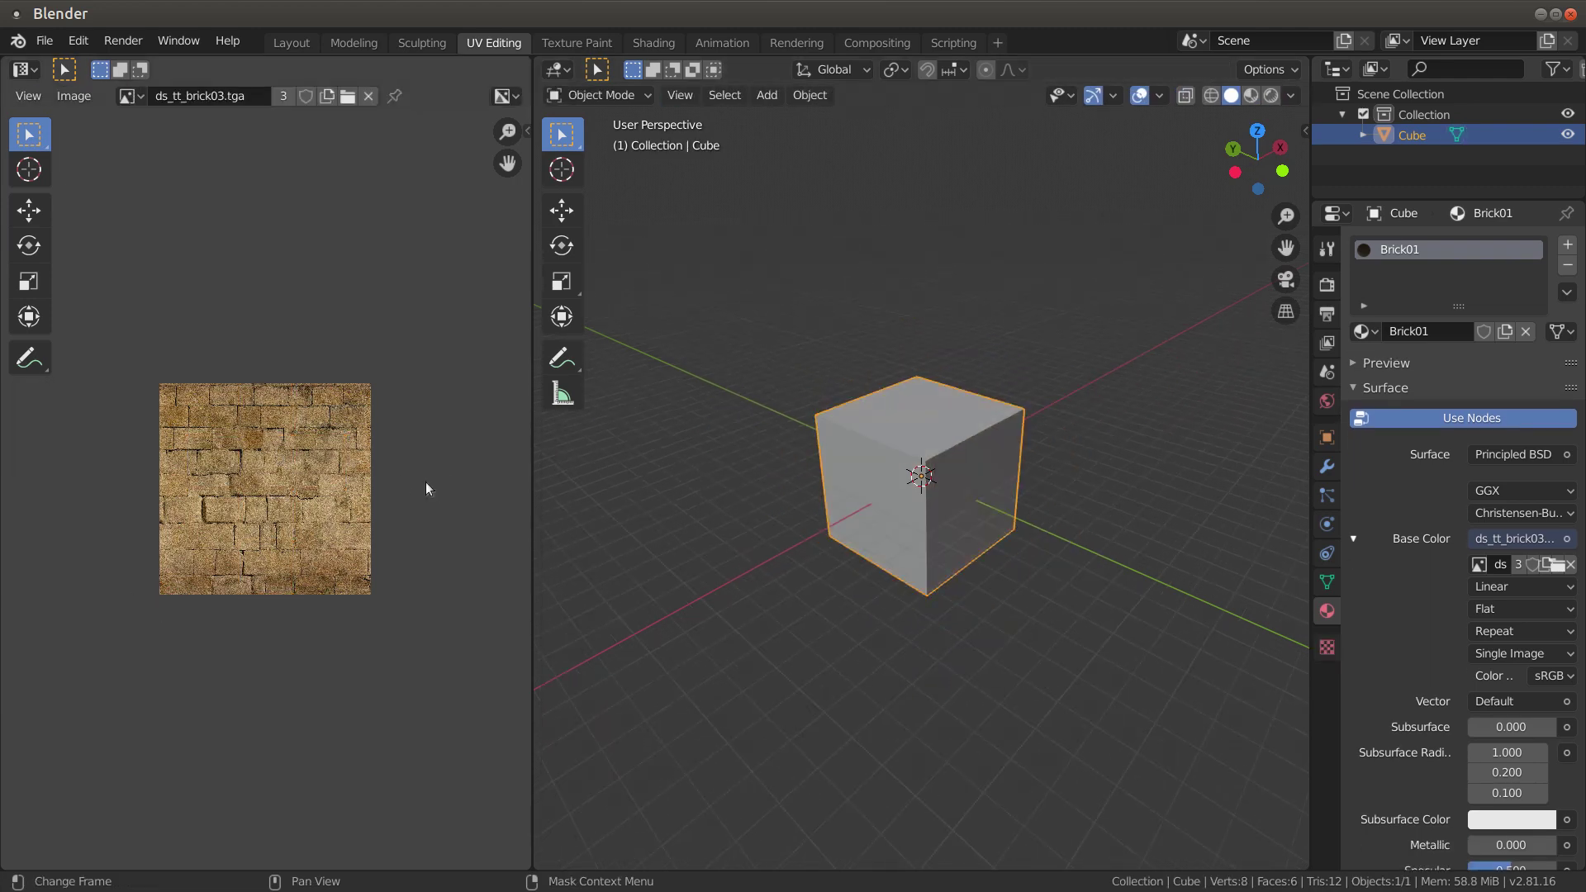
pyautogui.click(859, 312)
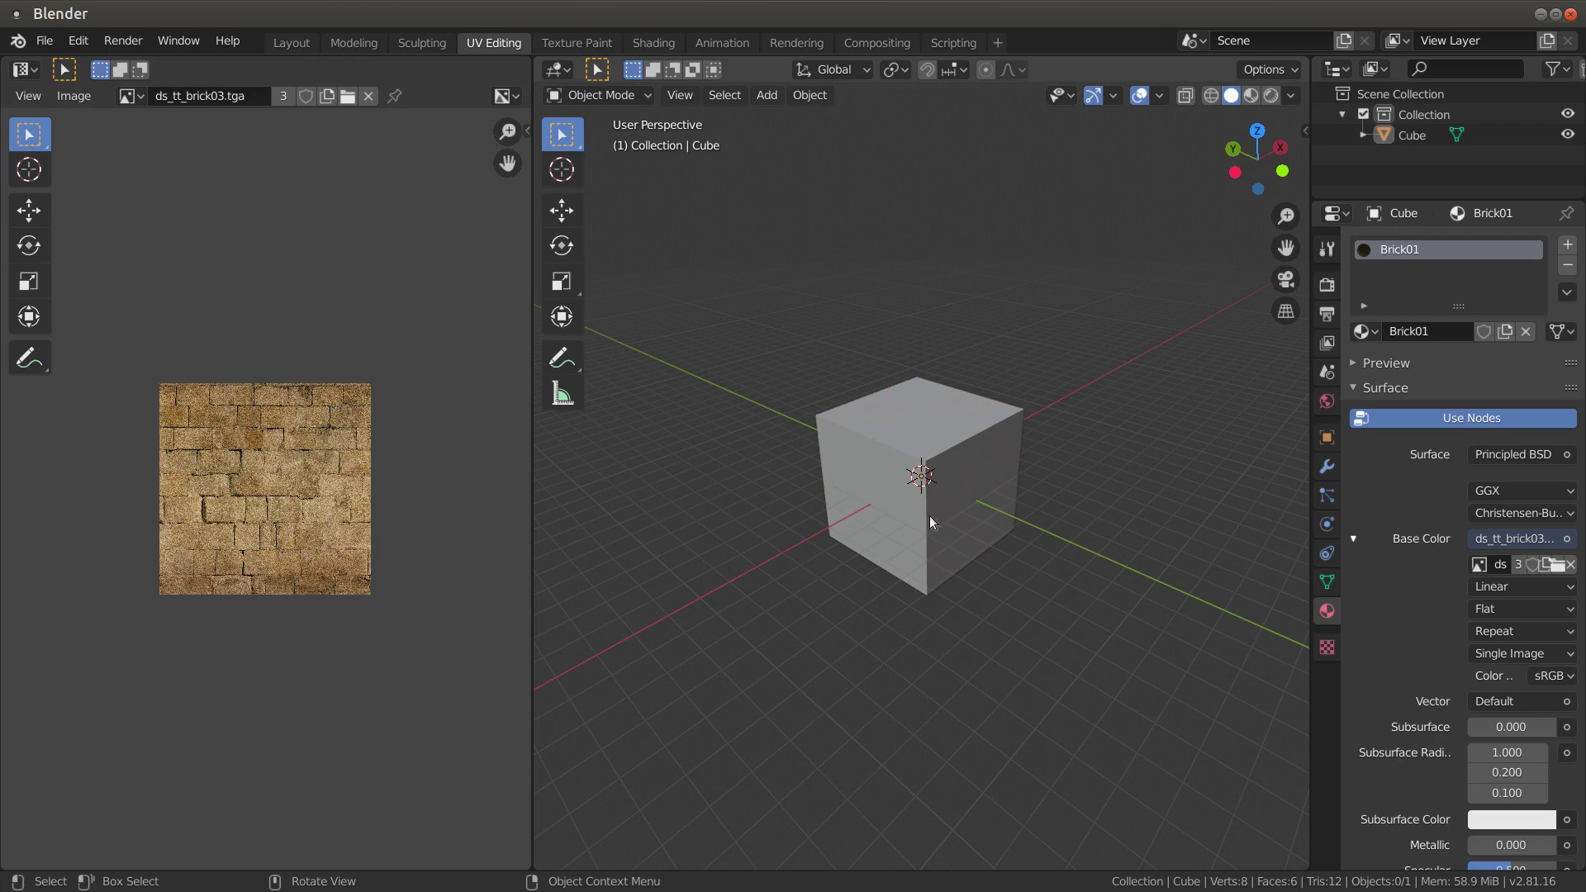
pyautogui.click(936, 472)
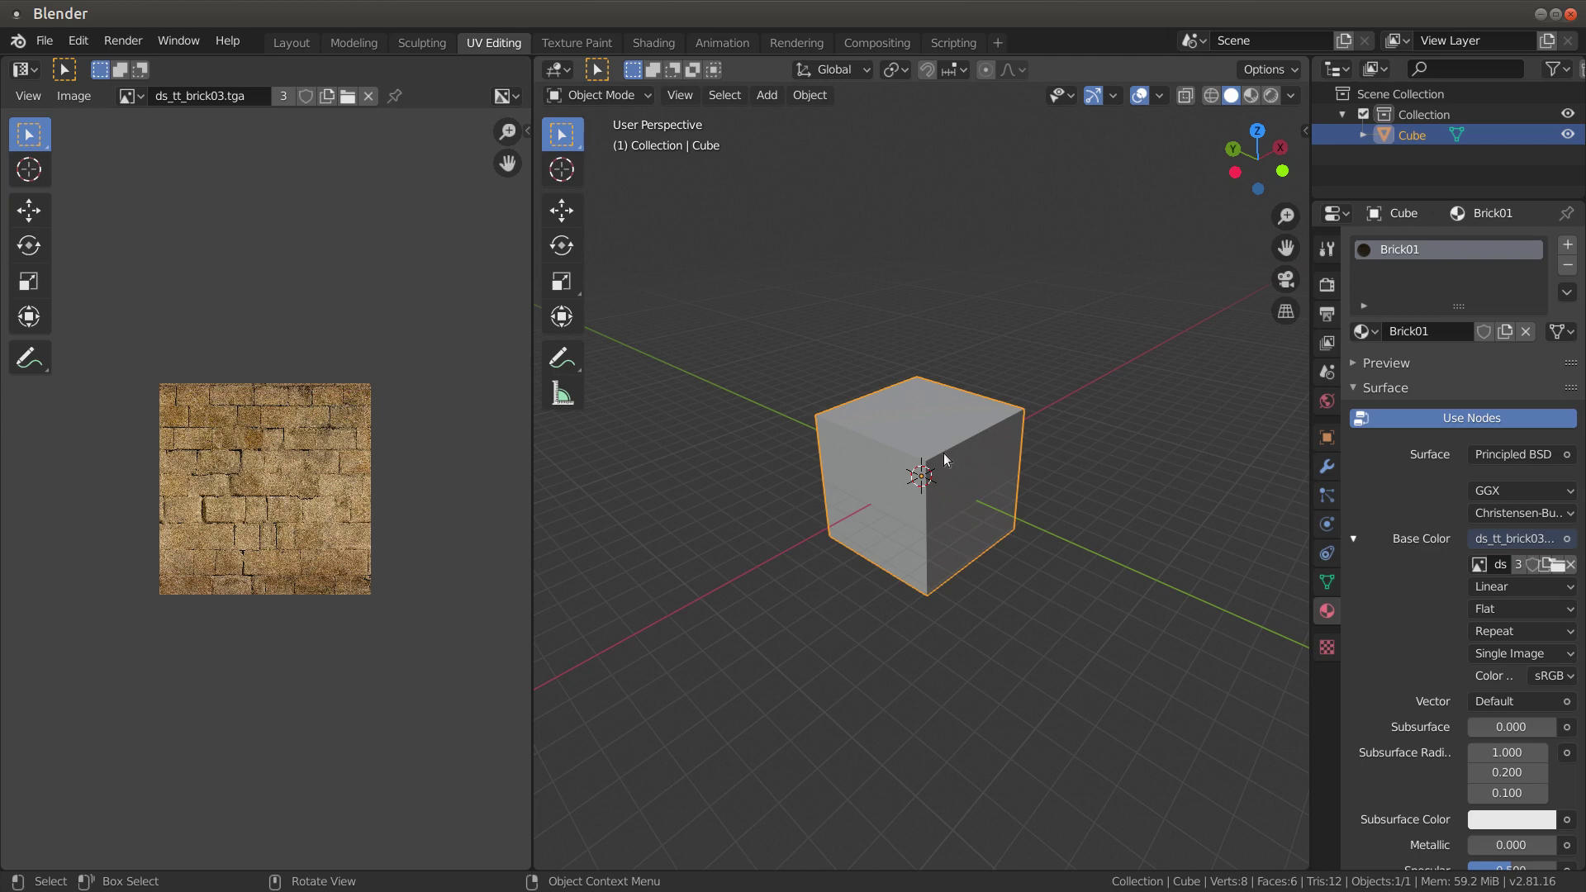
# Step: Delete the old cube in the Modeling workspace and apply a Shift+S snap option
pyautogui.click(332, 40)
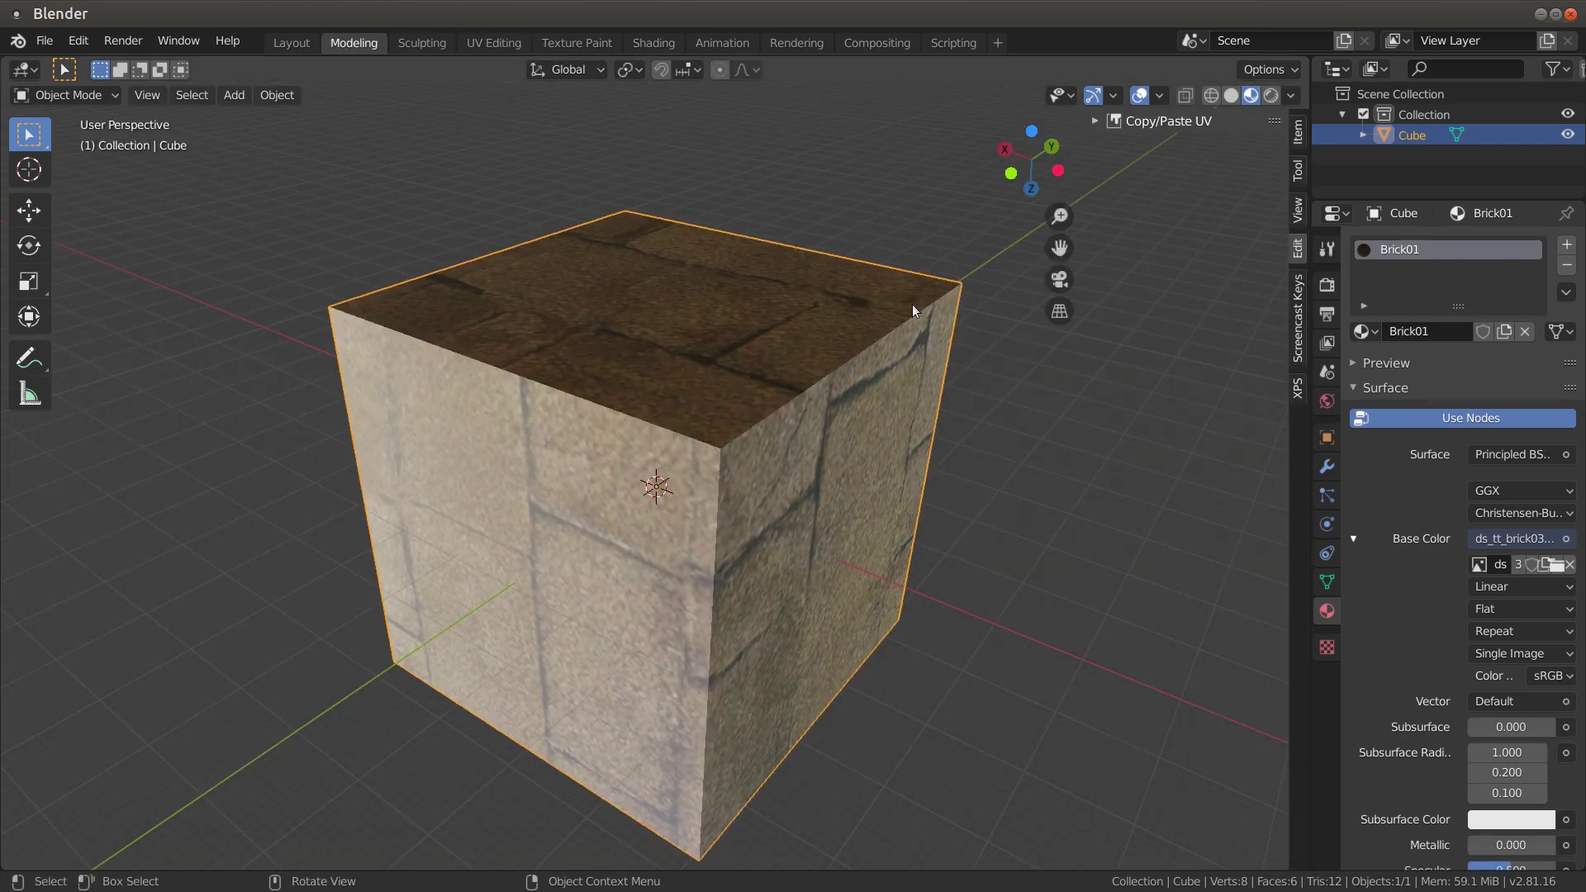
pyautogui.press('x')
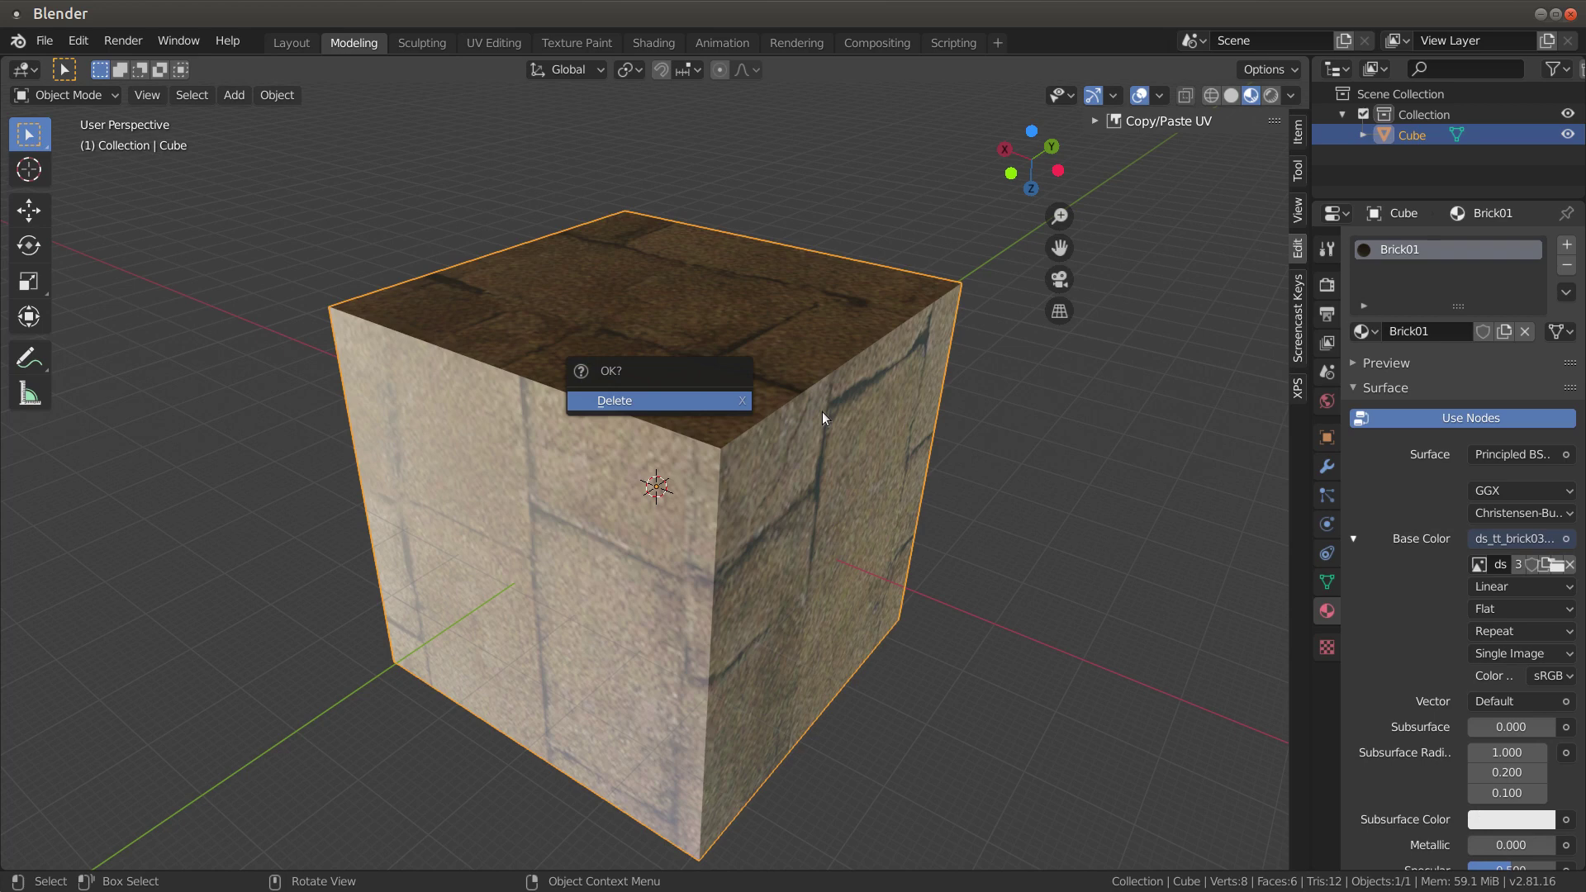
pyautogui.click(632, 400)
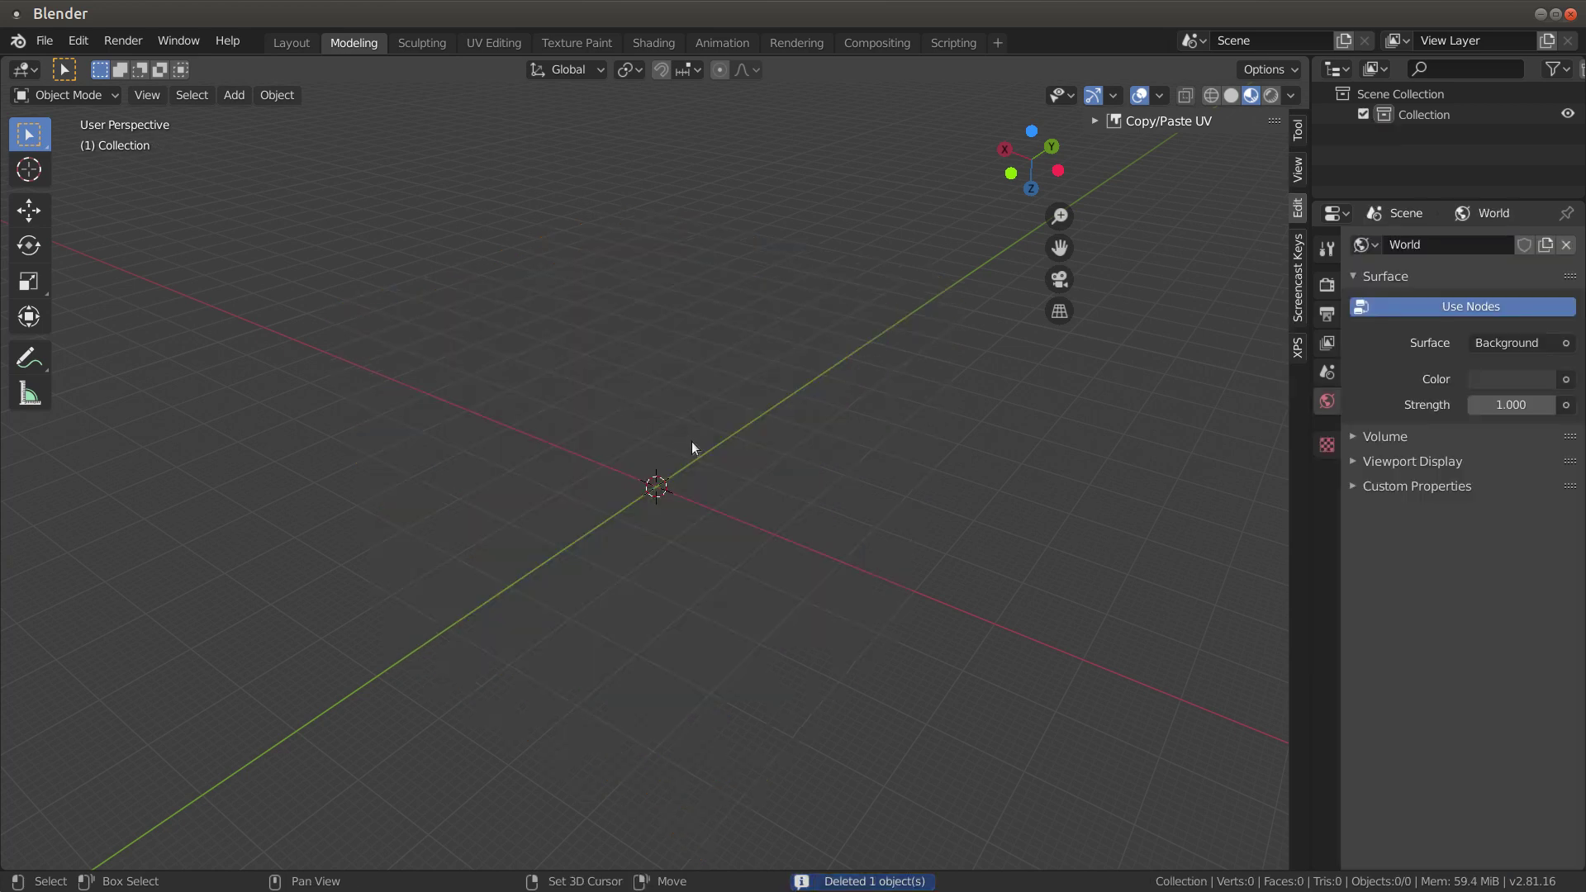
pyautogui.hotkey('shift', 's')
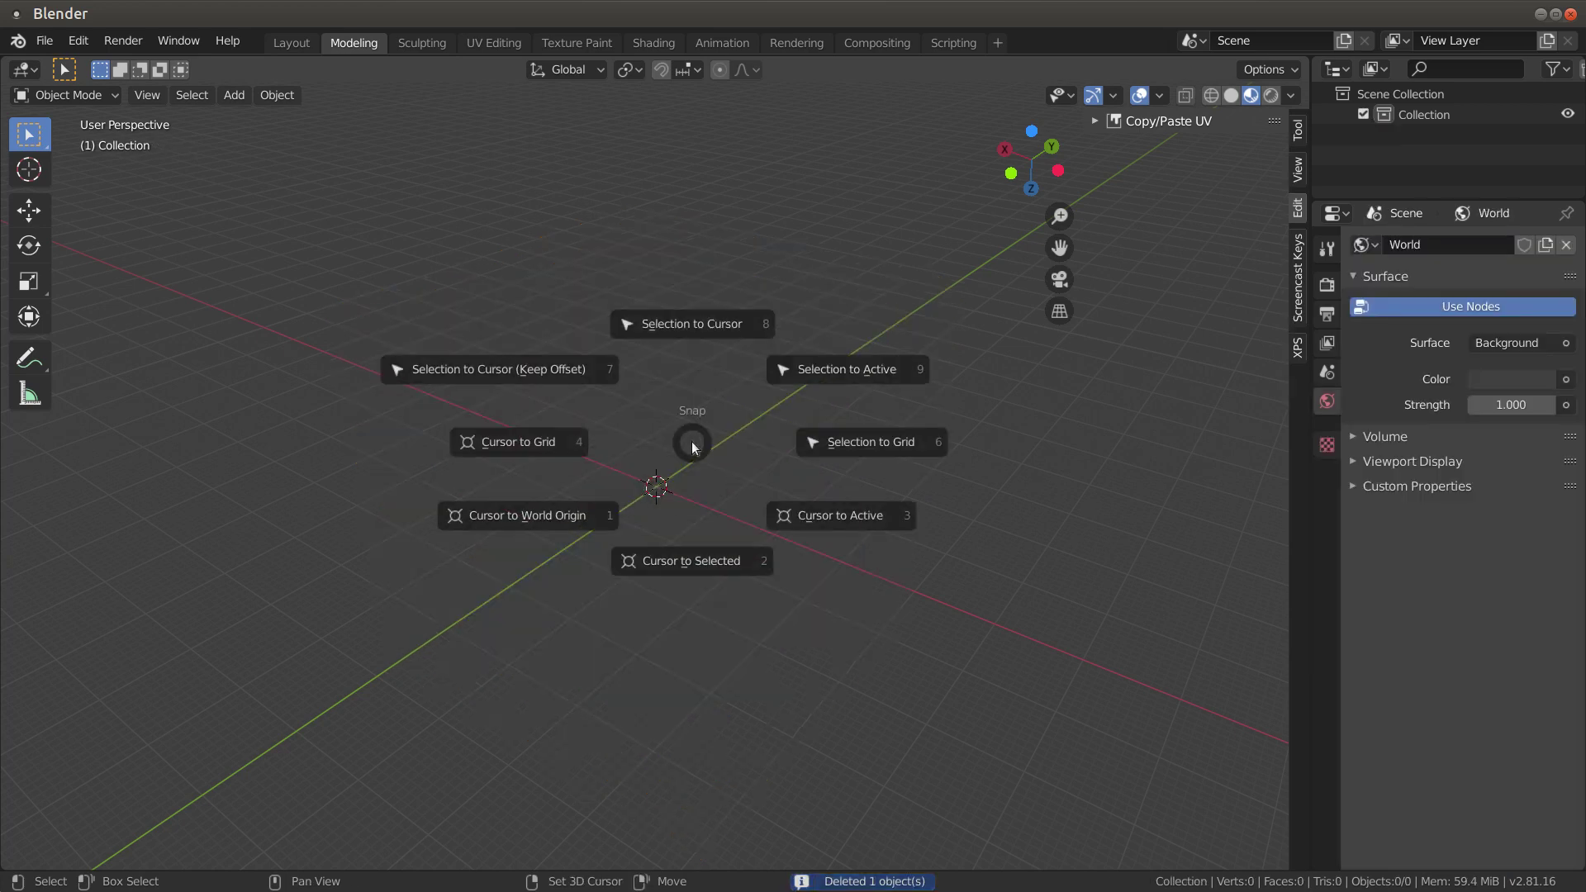
pyautogui.click(901, 263)
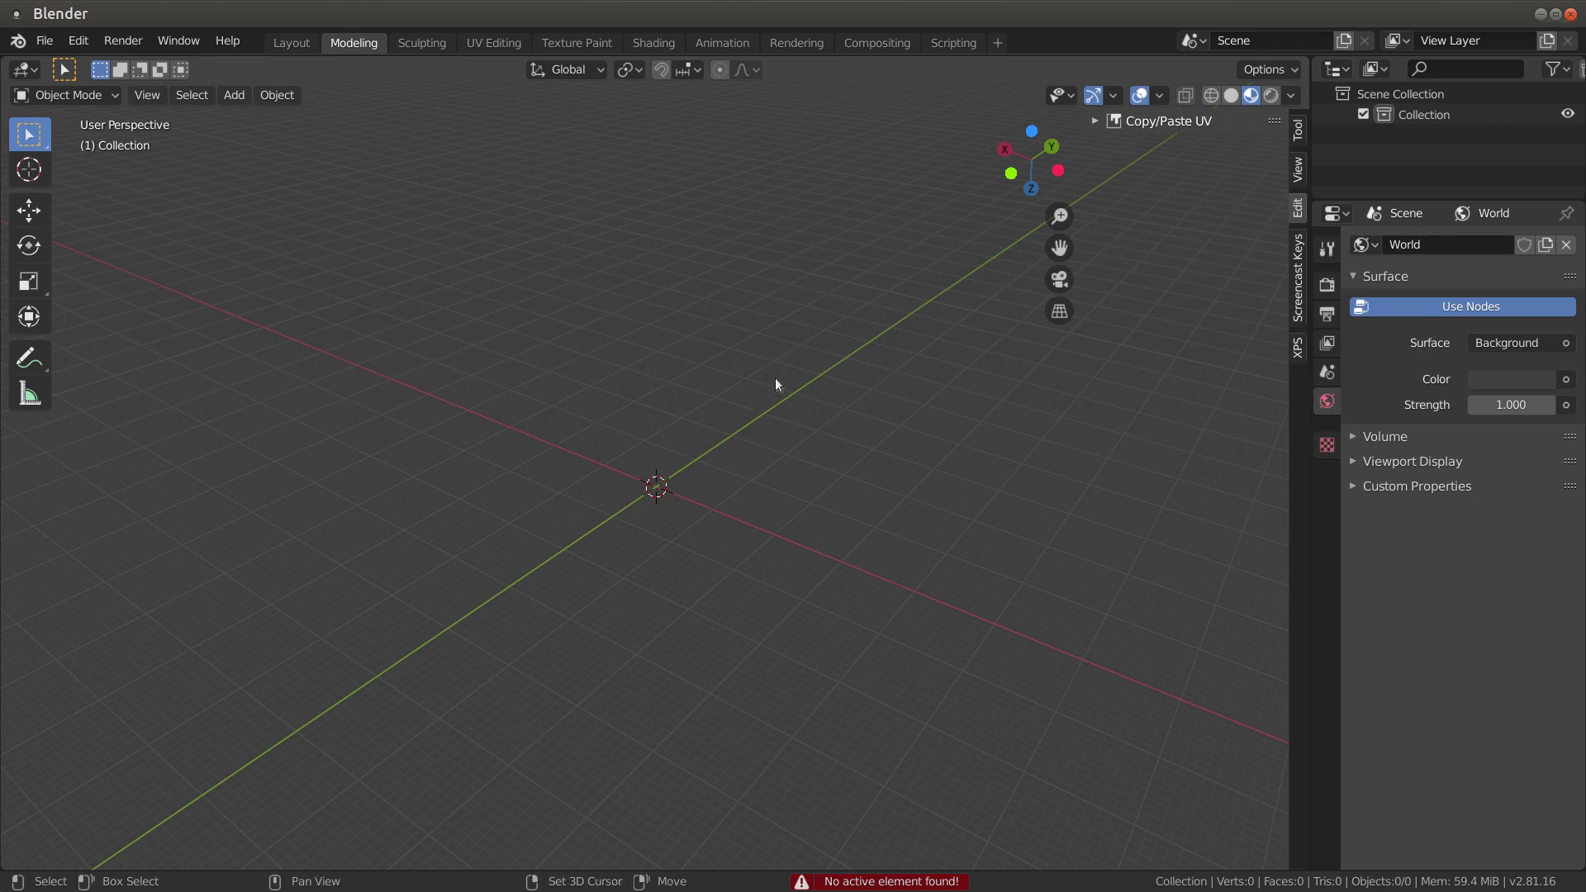
# Step: Add a new cube without generated UVs, scale it to 20.040, and enter Edit Mode
pyautogui.hotkey('shift', 'a')
pyautogui.moveTo(767, 385)
pyautogui.click(901, 398)
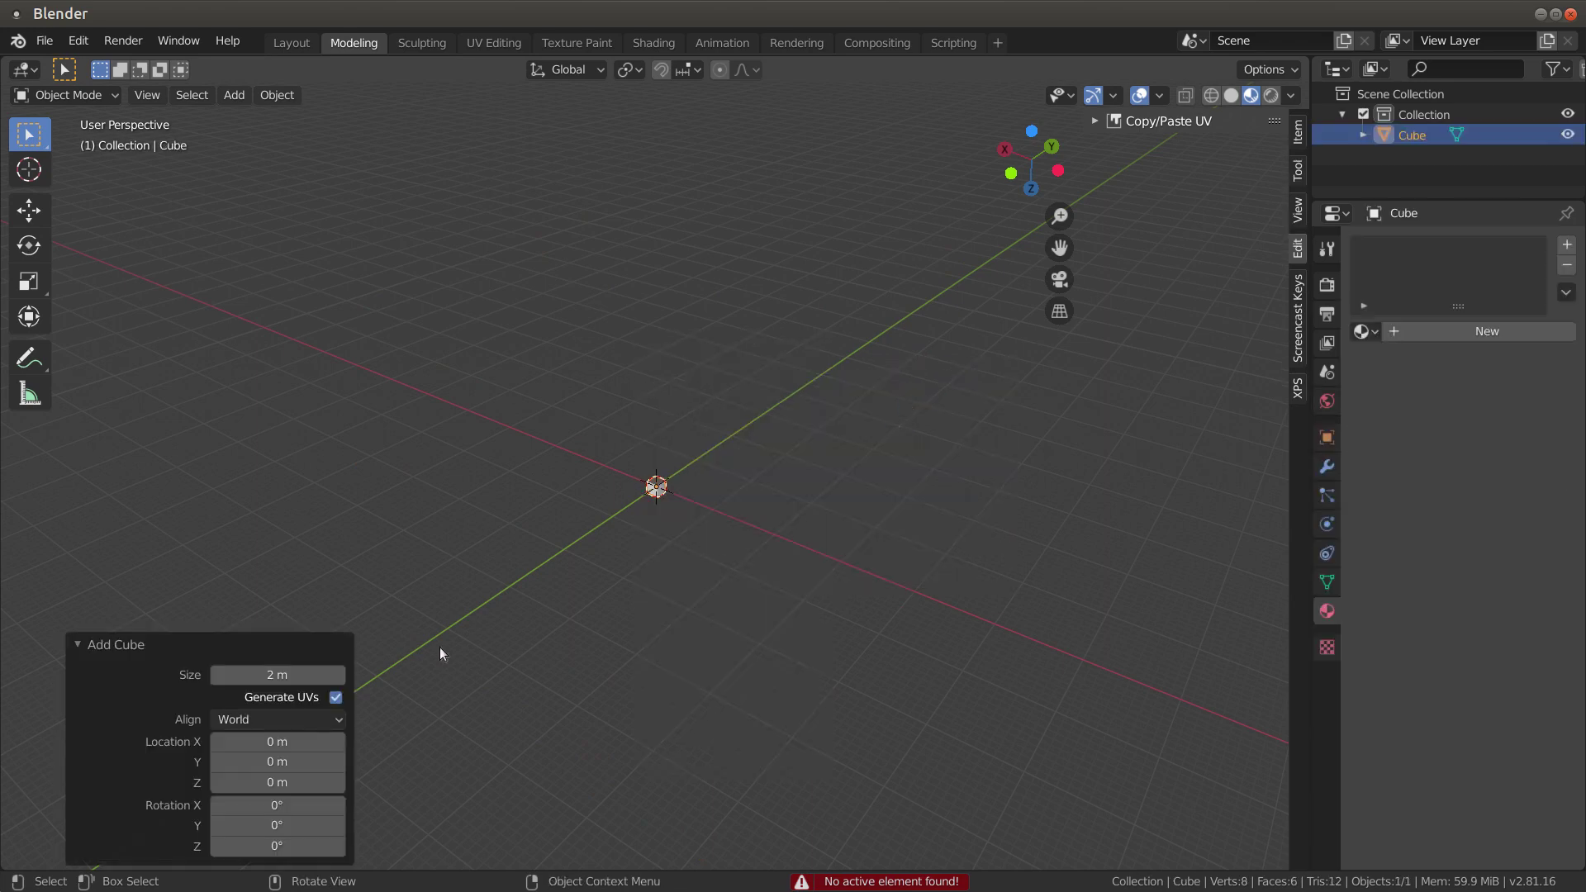
pyautogui.click(337, 697)
pyautogui.press('s')
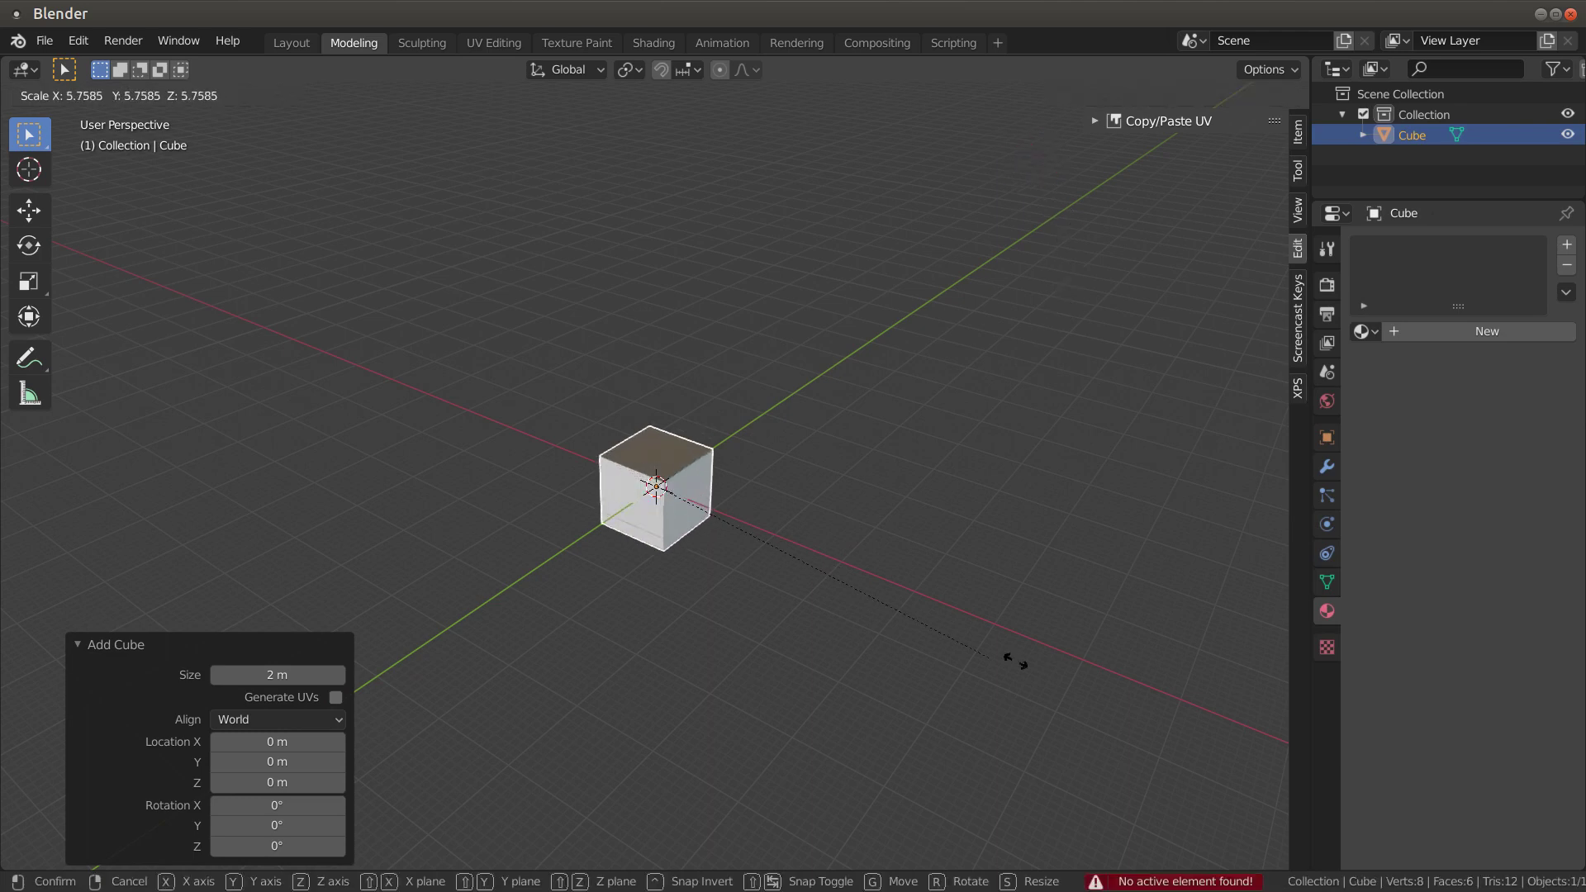
pyautogui.click(579, 167)
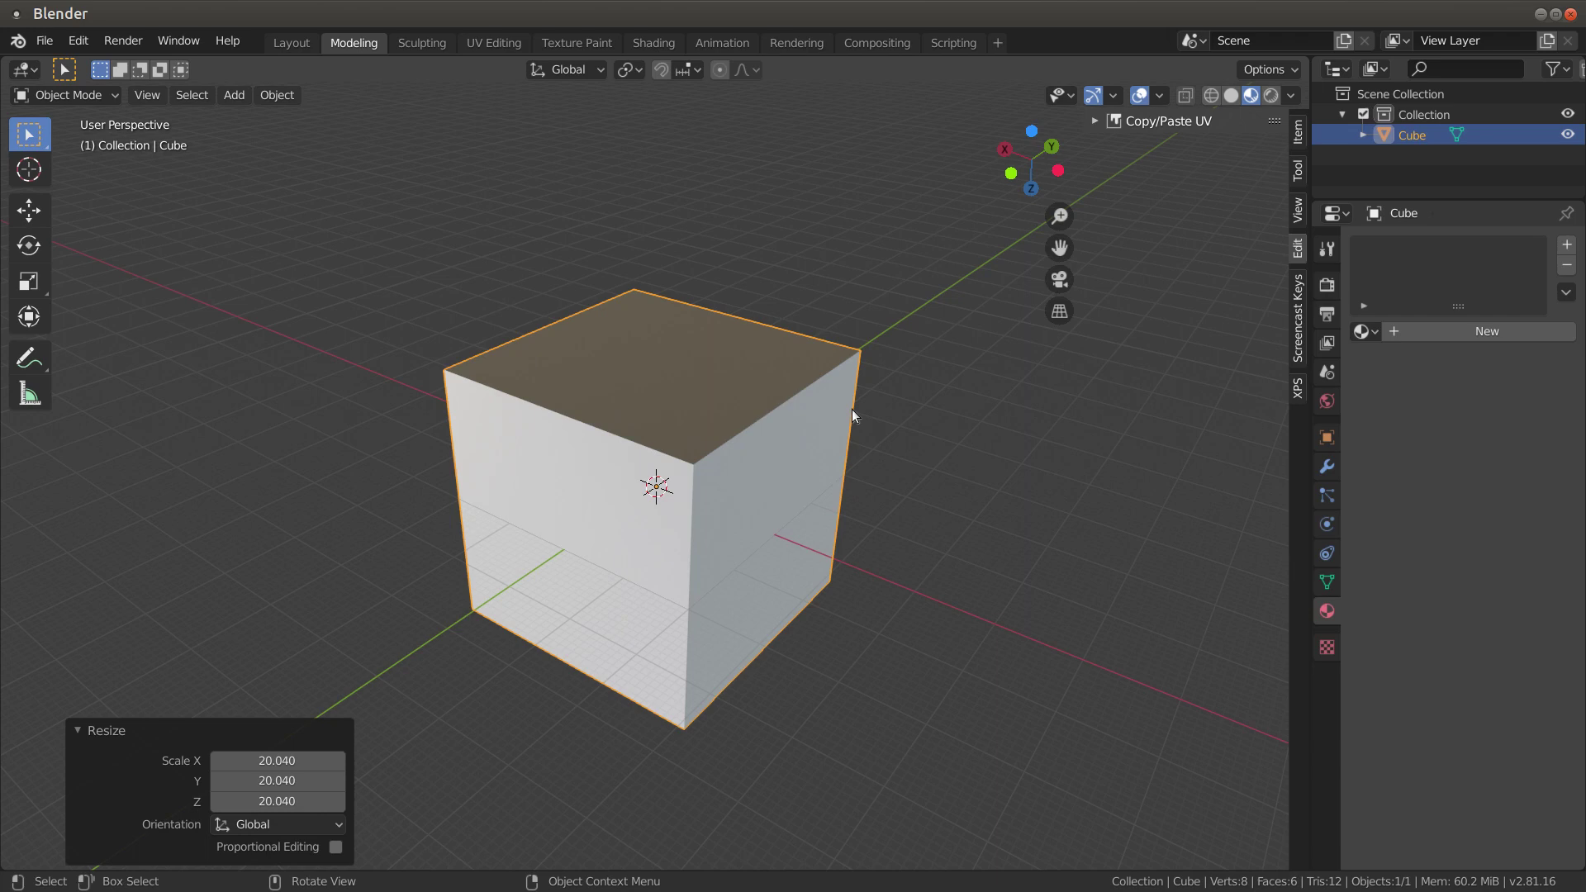
pyautogui.press('Tab')
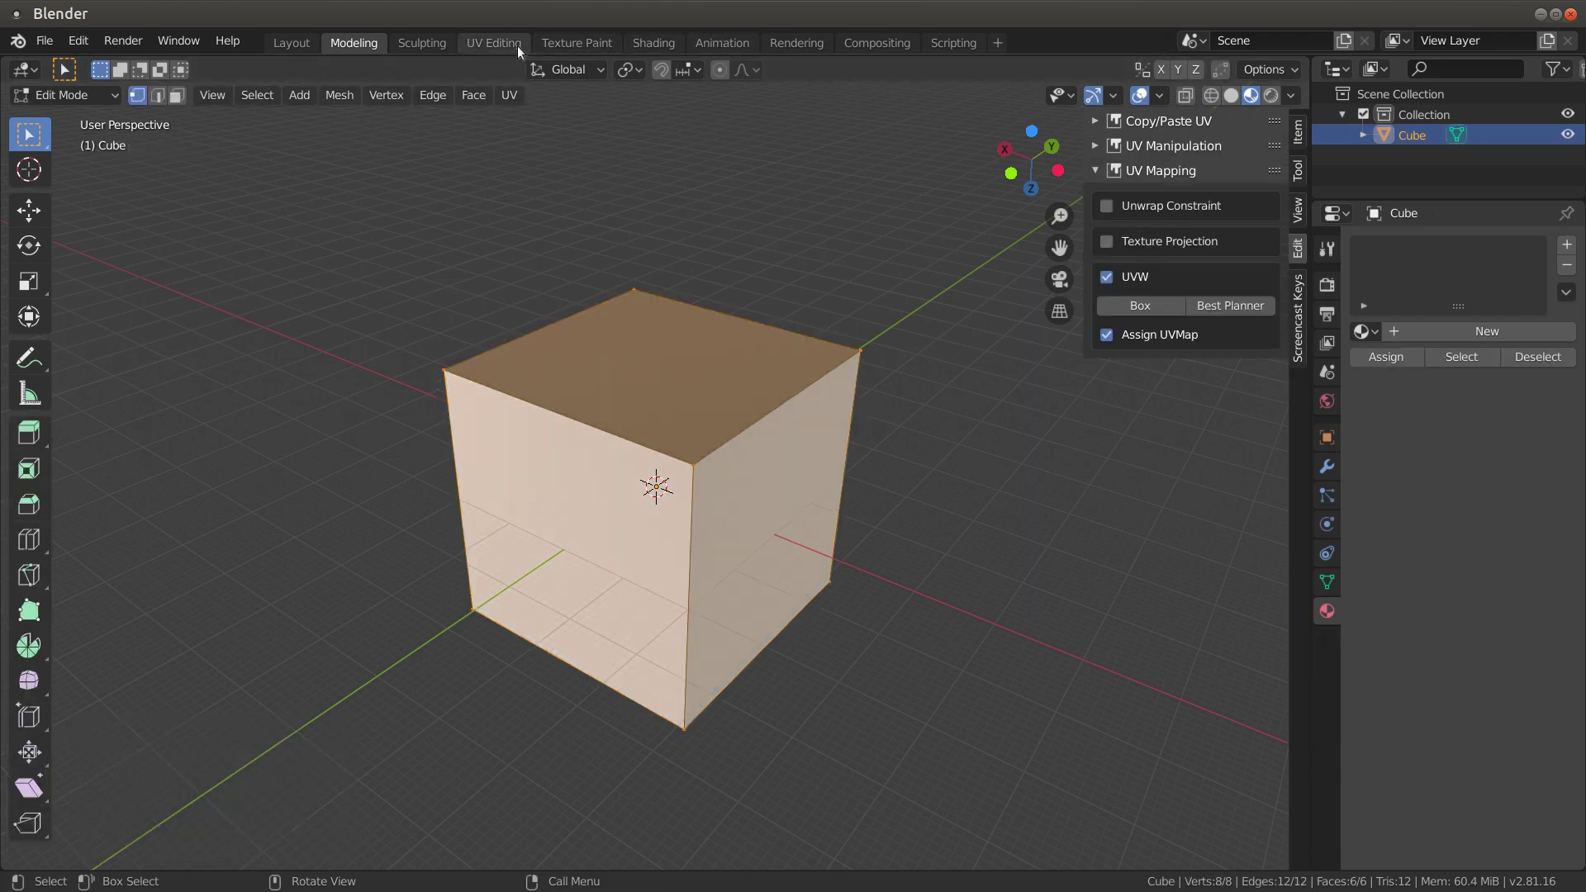
# Step: In UV Editing, clear the cube's selection and switch to edge select mode
pyautogui.click(495, 44)
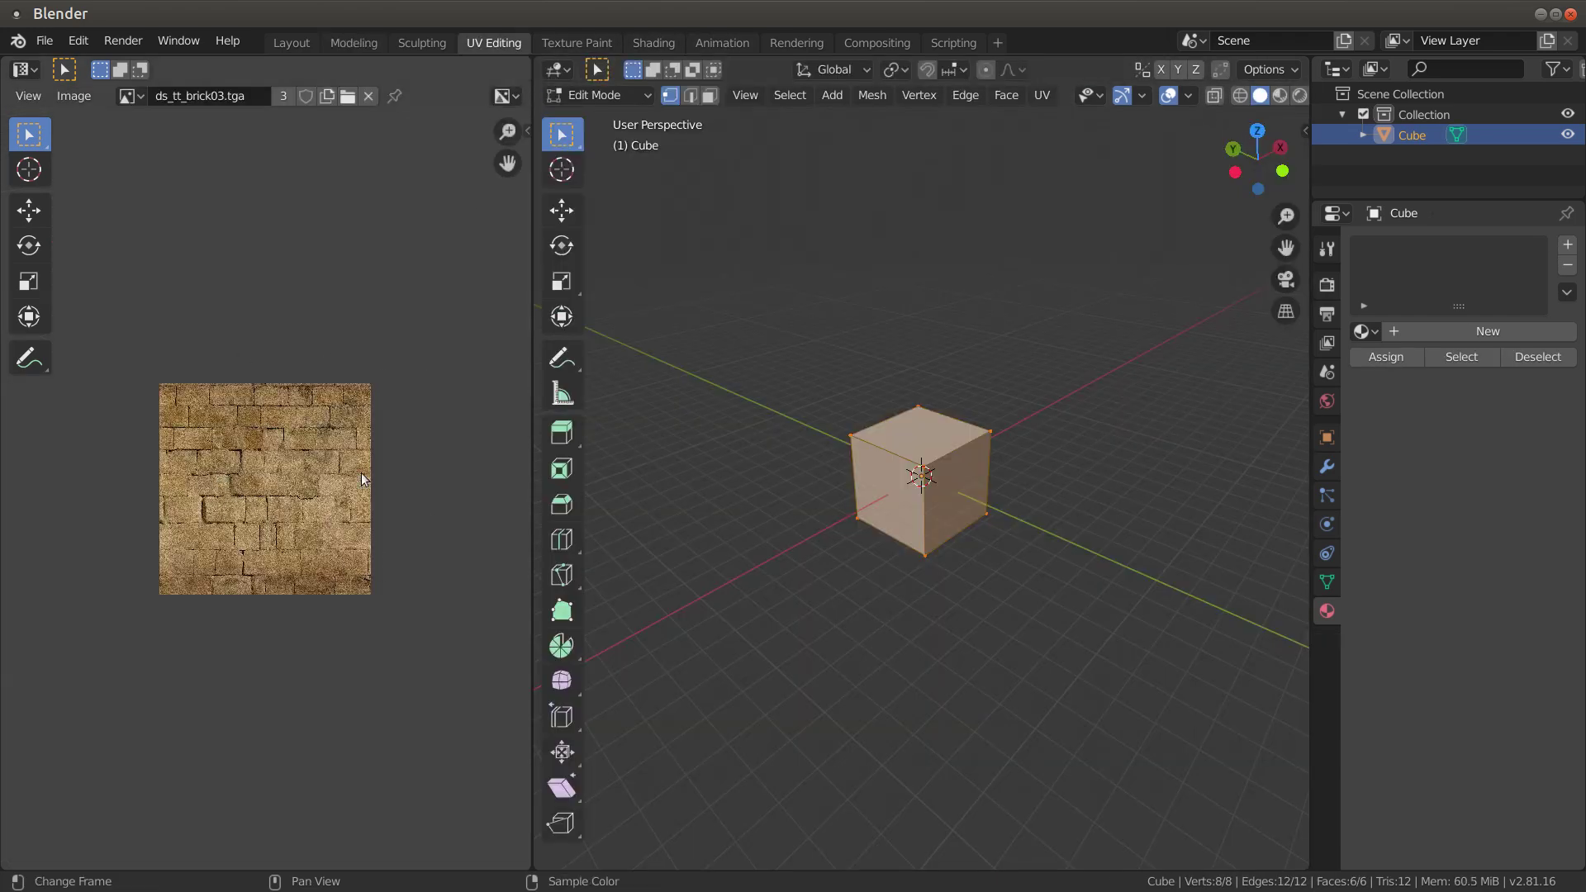
pyautogui.press('Tab')
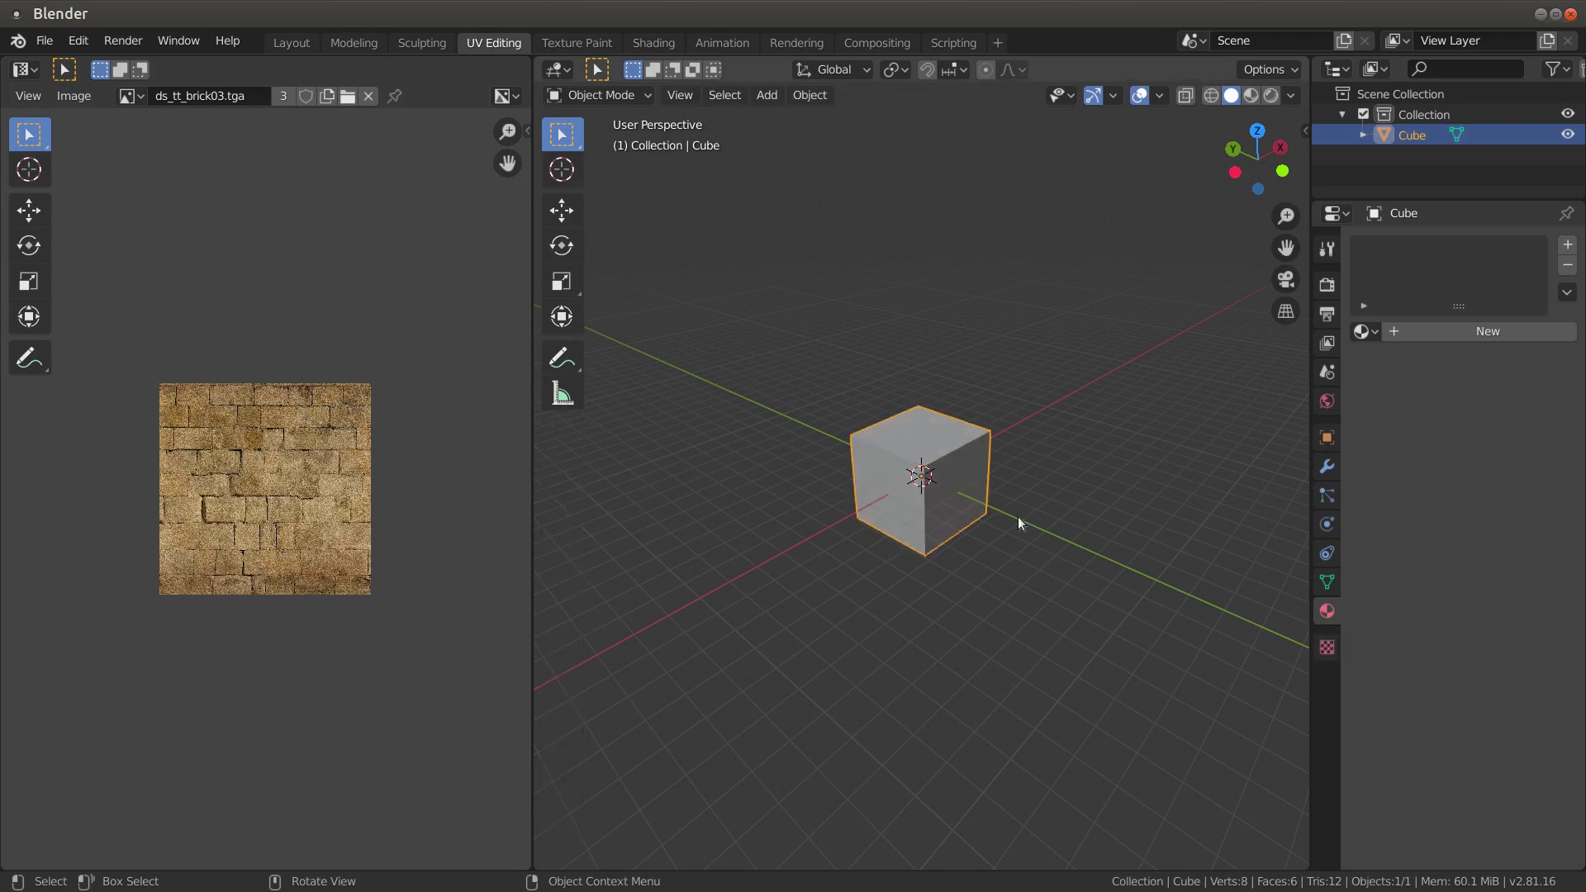
pyautogui.scroll(7, 1018, 517)
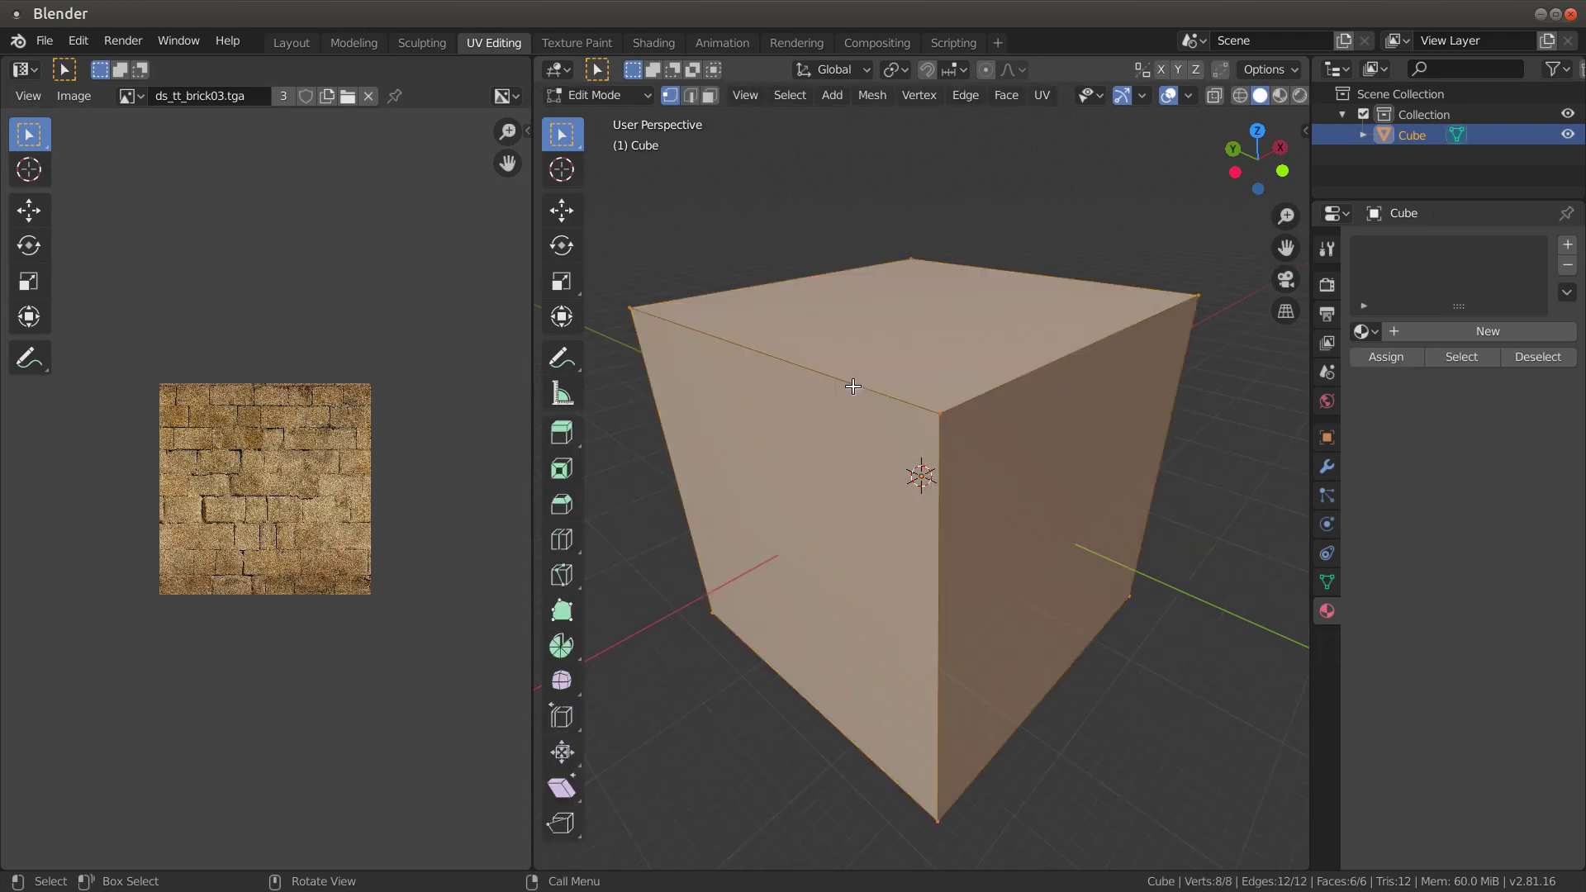
pyautogui.hotkey('alt', 'a')
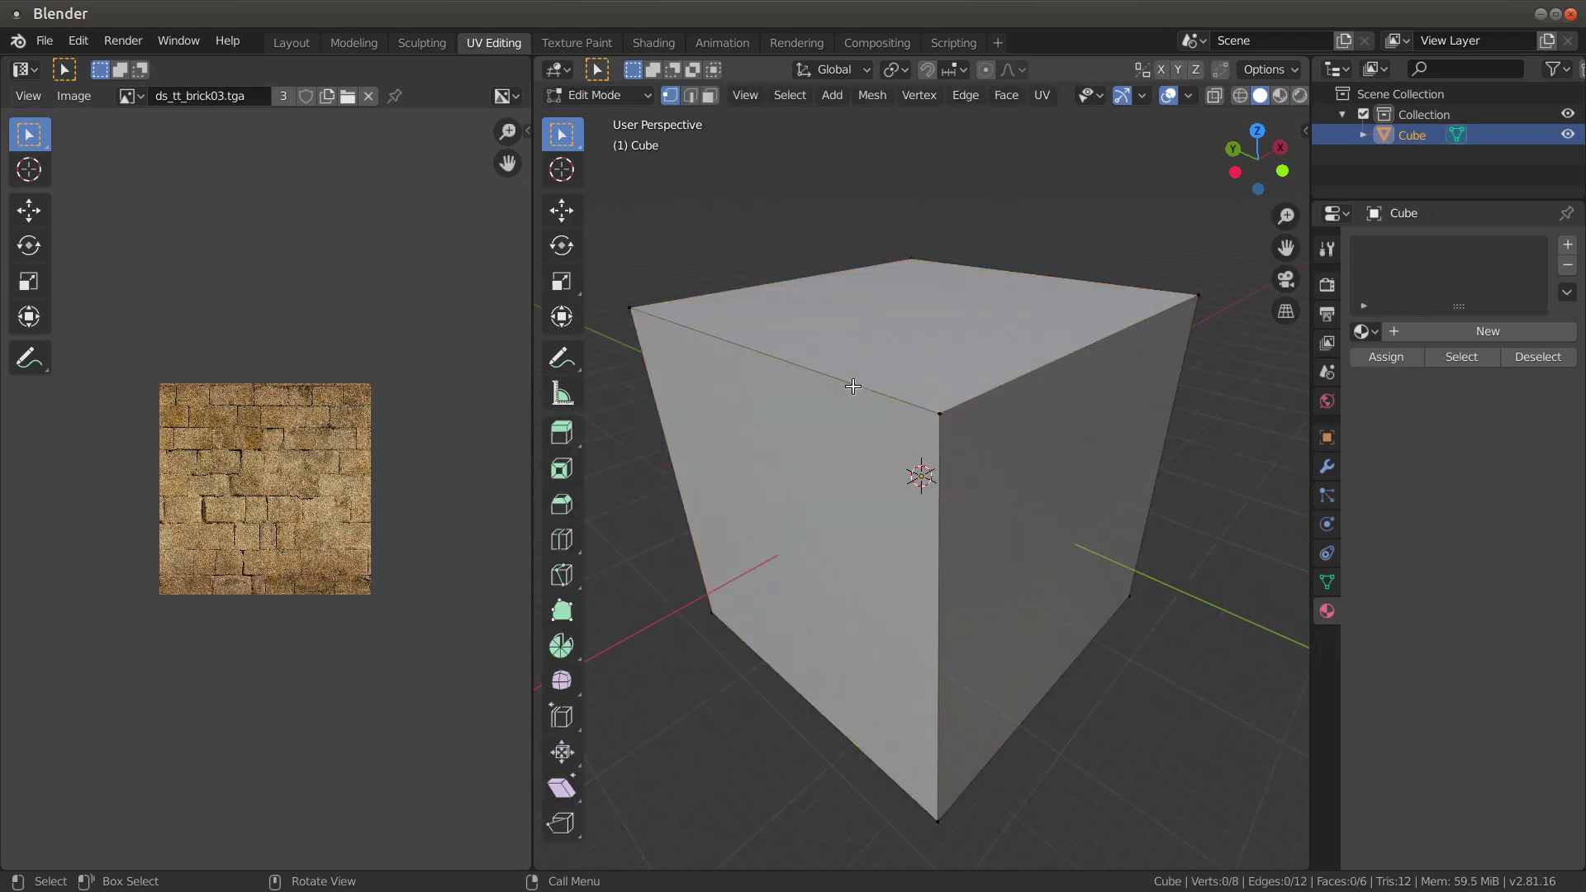
pyautogui.press('2')
# Step: Select the cube's top and vertical edges for seams, orbiting to reach the back ones
pyautogui.click(853, 386)
pyautogui.keyDown('shift'); pyautogui.click(1003, 378); pyautogui.keyUp('shift')
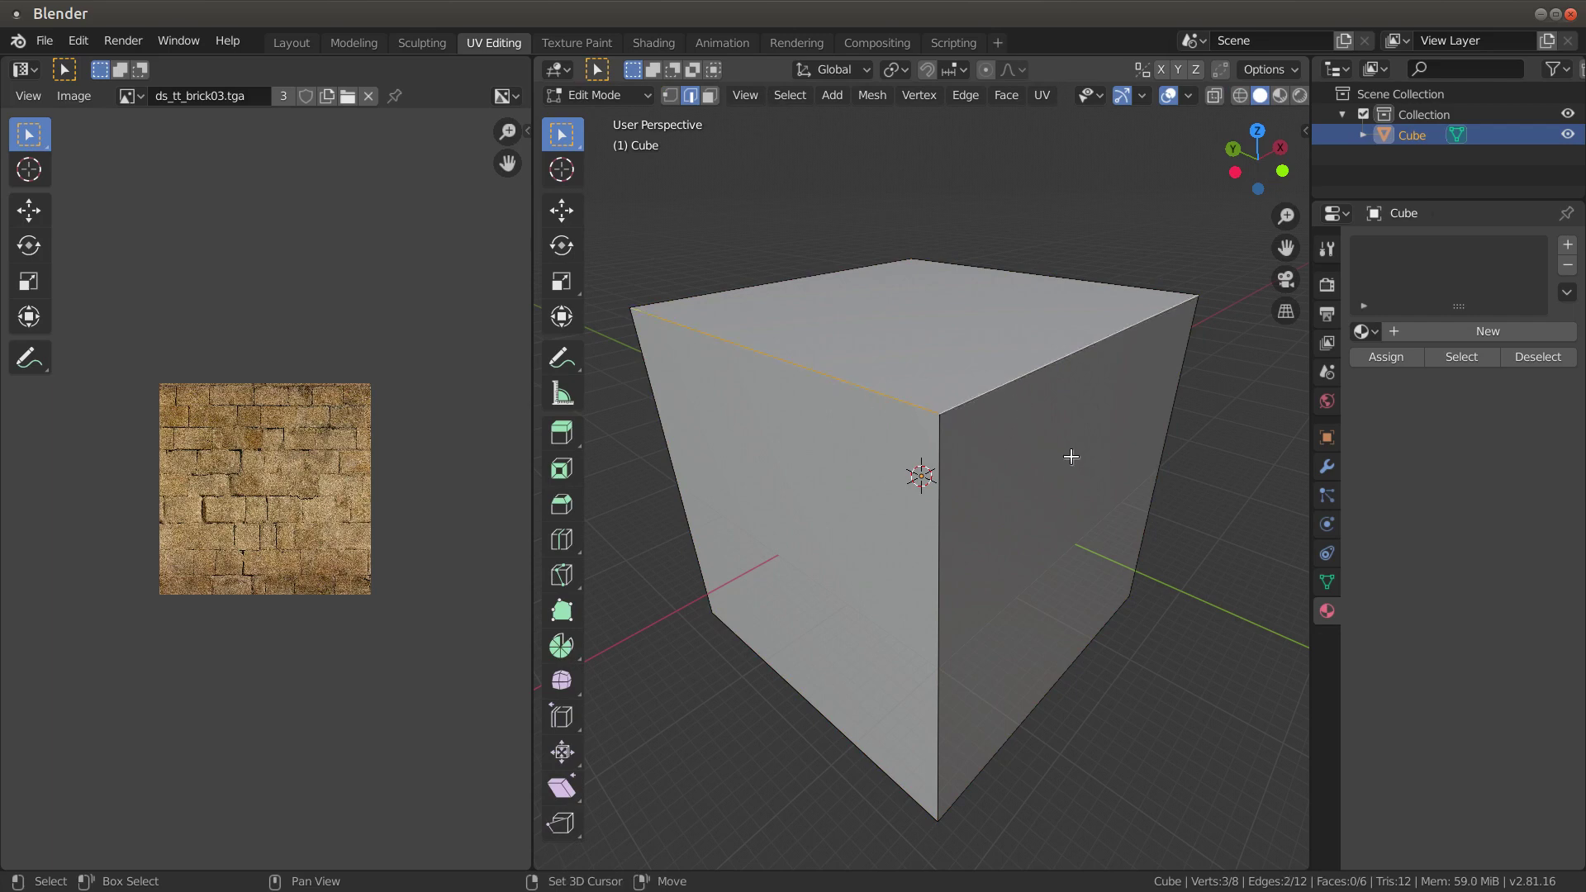
pyautogui.moveTo(1066, 456); pyautogui.dragTo(1101, 520, button='middle')
pyautogui.keyDown('shift'); pyautogui.click(1029, 351); pyautogui.keyUp('shift')
pyautogui.keyDown('shift'); pyautogui.click(1128, 479); pyautogui.keyUp('shift')
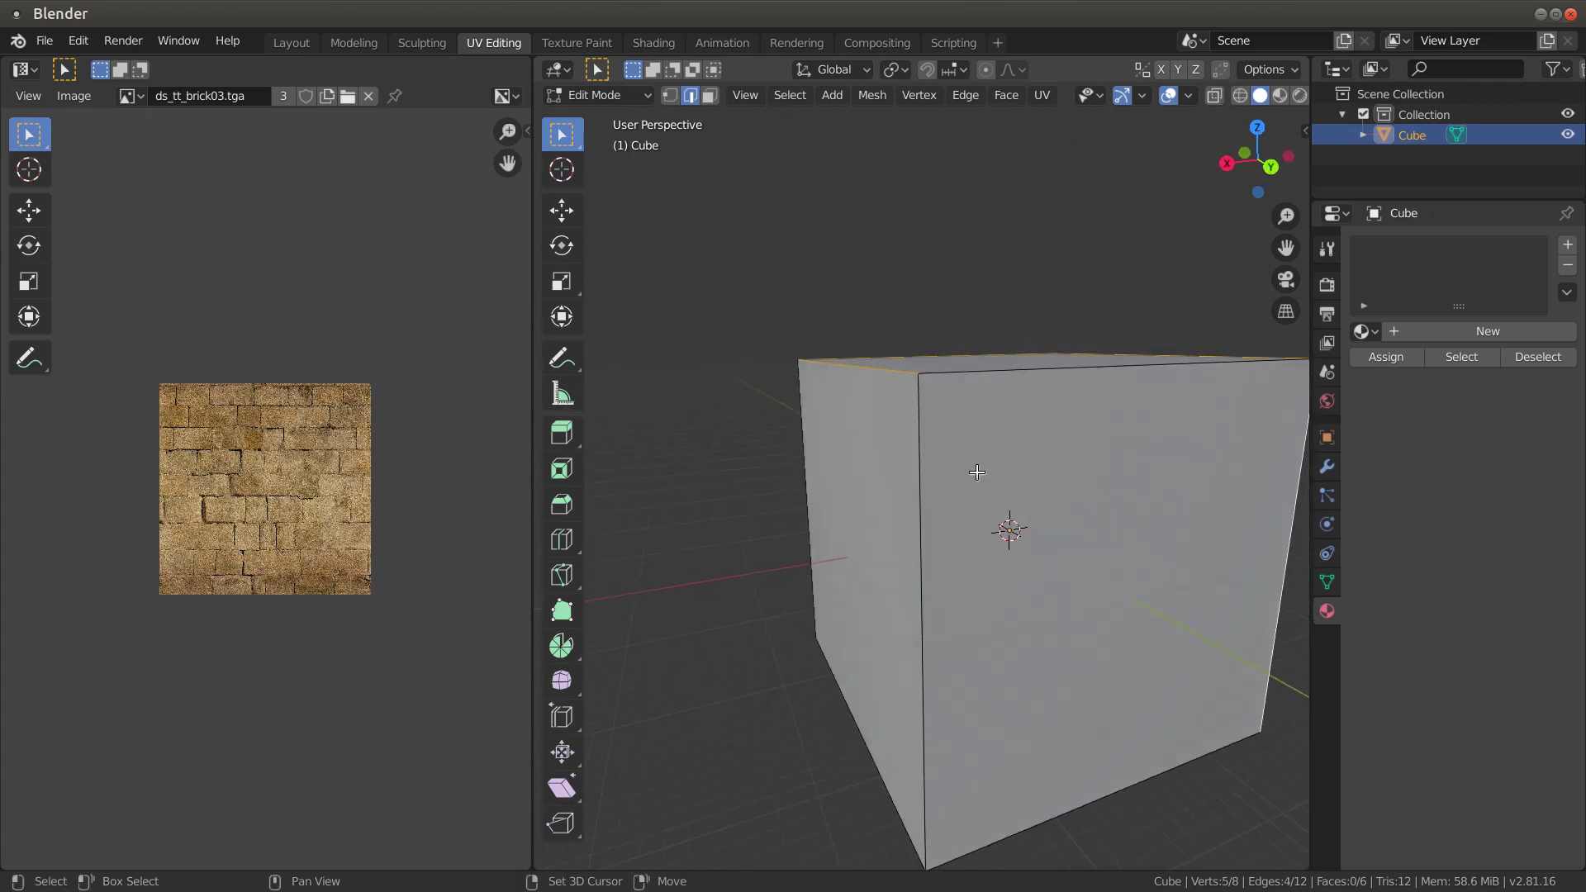
pyautogui.keyDown('shift'); pyautogui.click(919, 470); pyautogui.keyUp('shift')
pyautogui.moveTo(920, 470); pyautogui.dragTo(832, 413, button='middle')
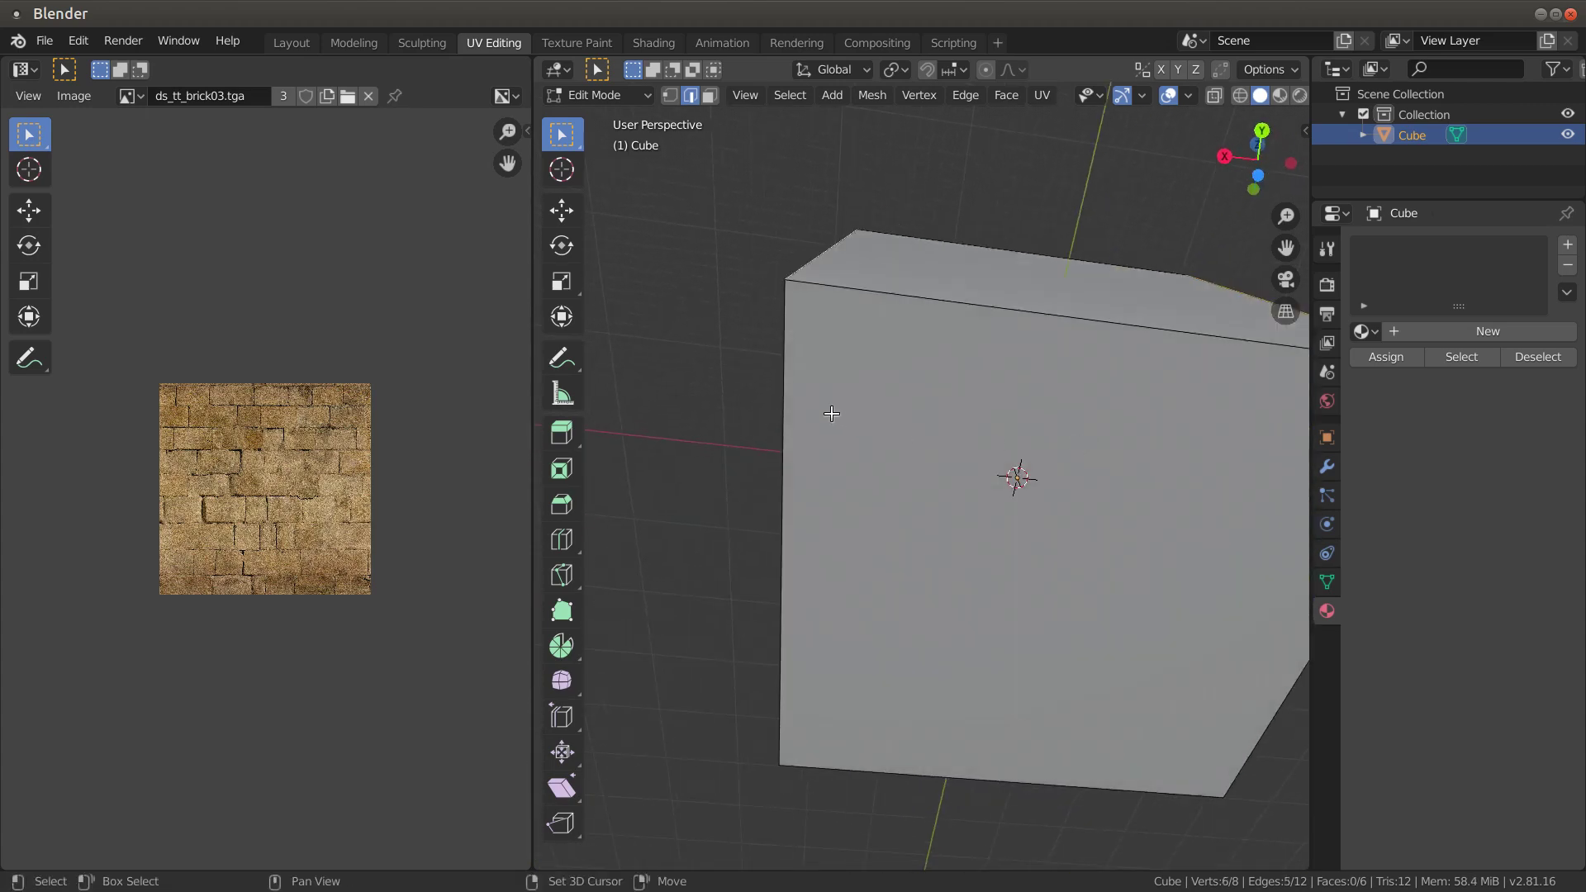
pyautogui.keyDown('shift'); pyautogui.click(787, 420); pyautogui.keyUp('shift')
pyautogui.moveTo(878, 485); pyautogui.dragTo(821, 612, button='middle')
pyautogui.keyDown('shift'); pyautogui.click(1048, 317); pyautogui.keyUp('shift')
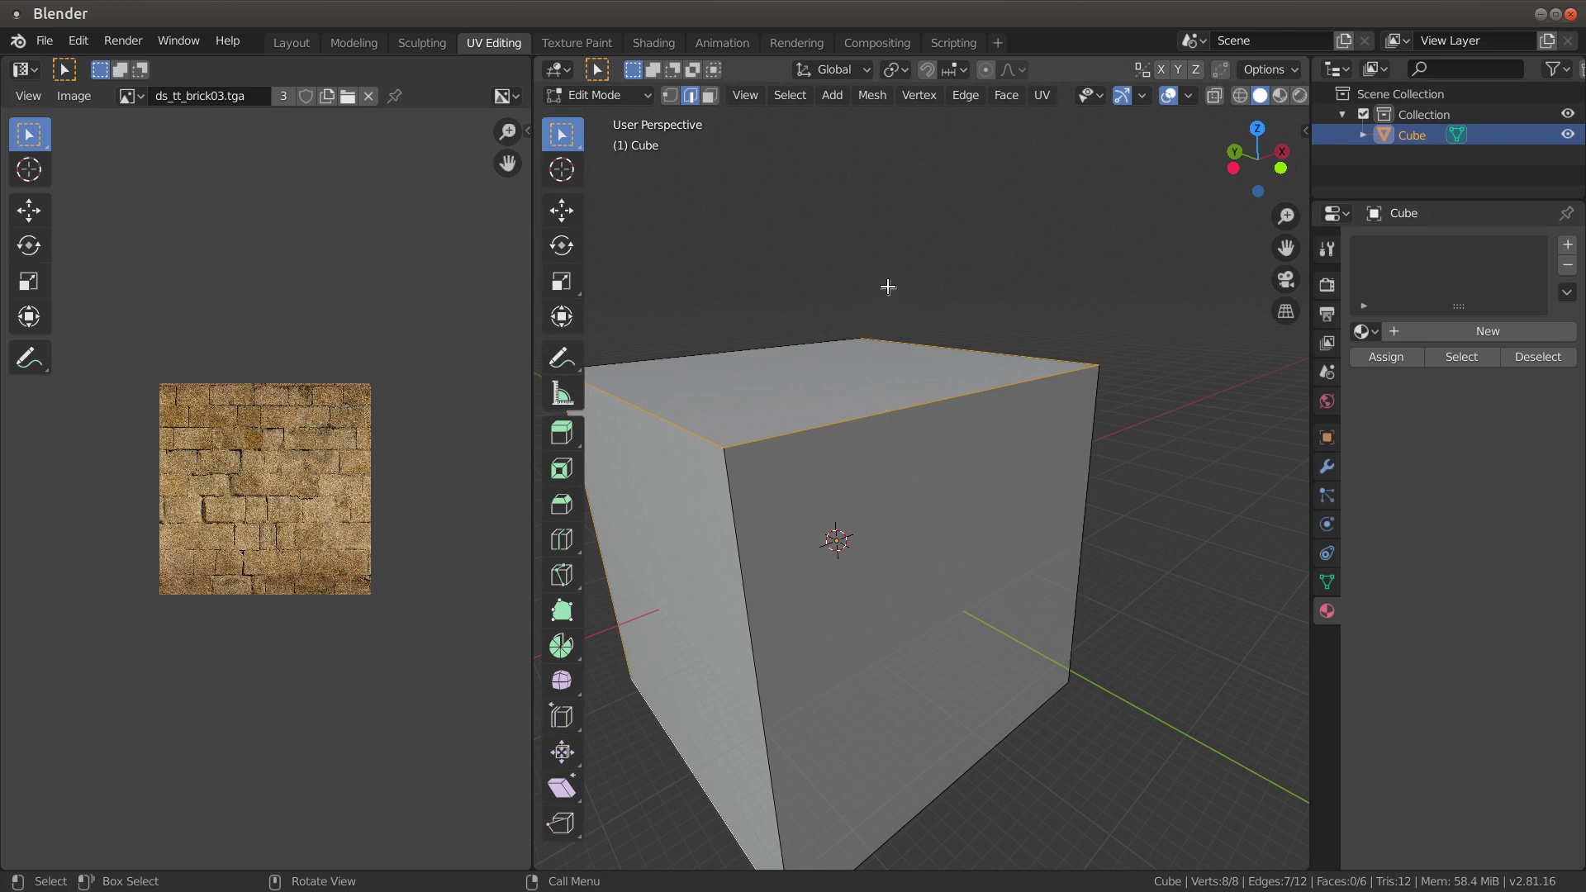
# Step: Mark the seven selected edges as seams
pyautogui.rightClick(796, 216)
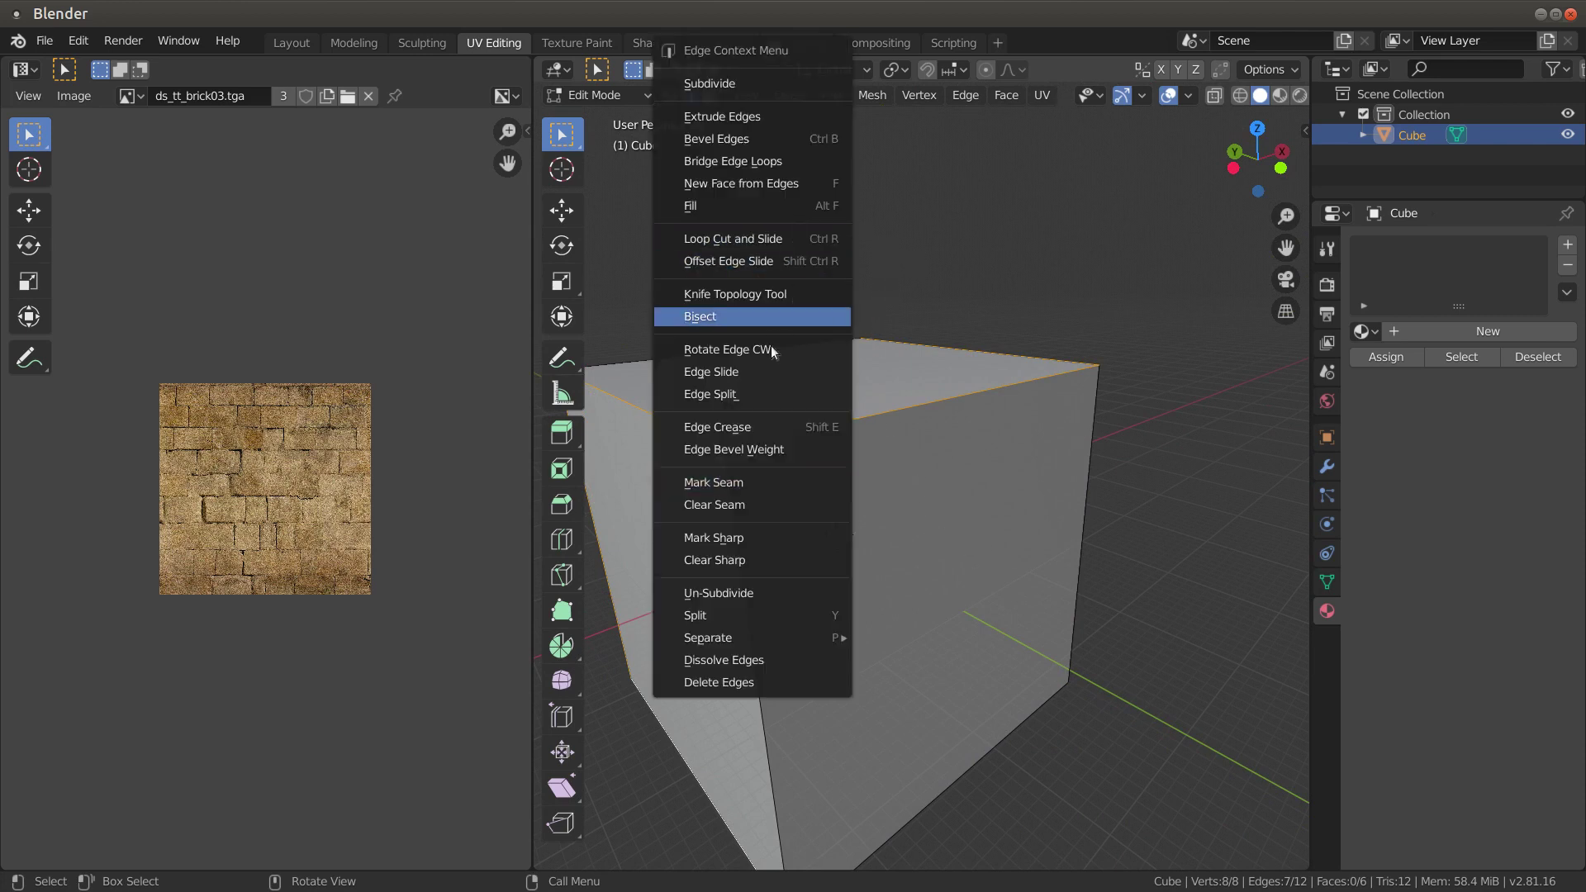
pyautogui.click(741, 482)
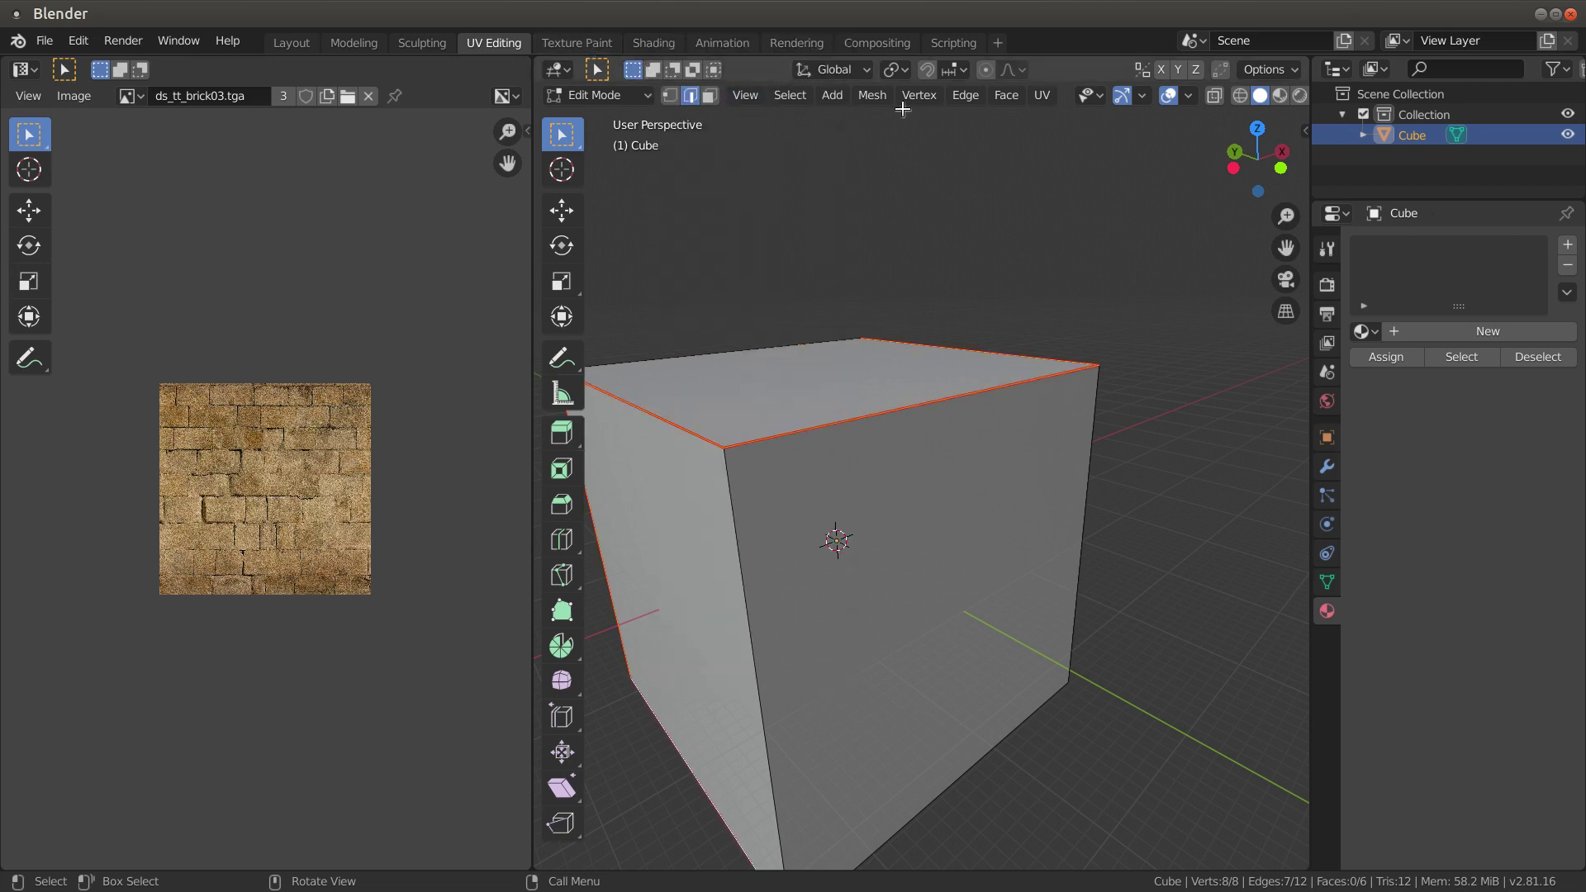
pyautogui.click(1037, 97)
pyautogui.click(1064, 122)
# Step: Select the whole linked cube mesh with Ctrl+L and unwrap it along the seams
pyautogui.press('ctrl')
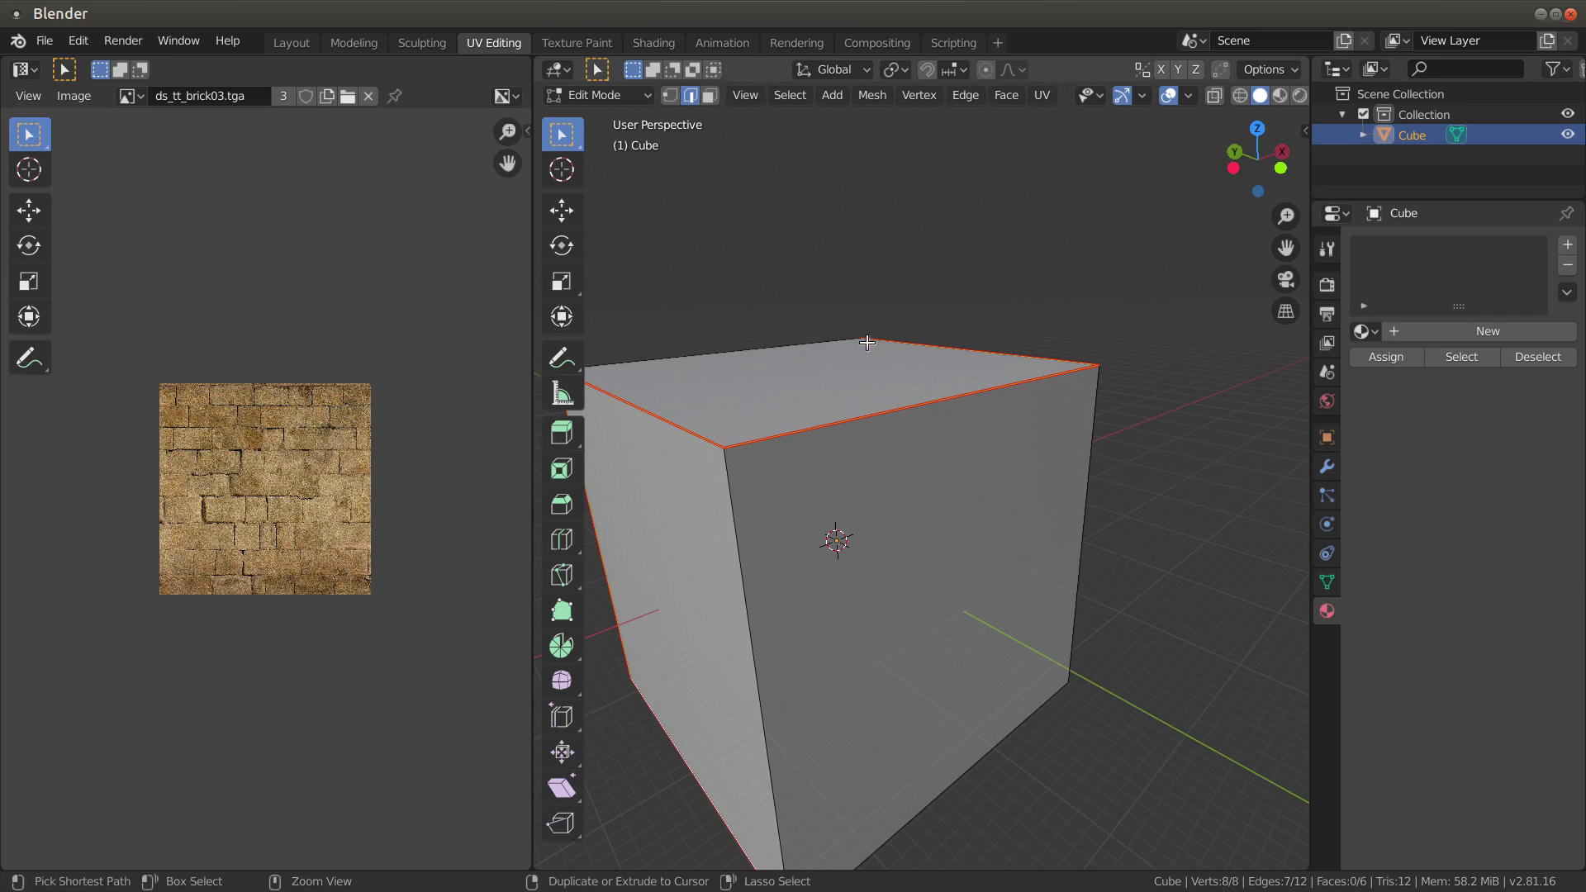
pyautogui.hotkey('ctrl', 'l')
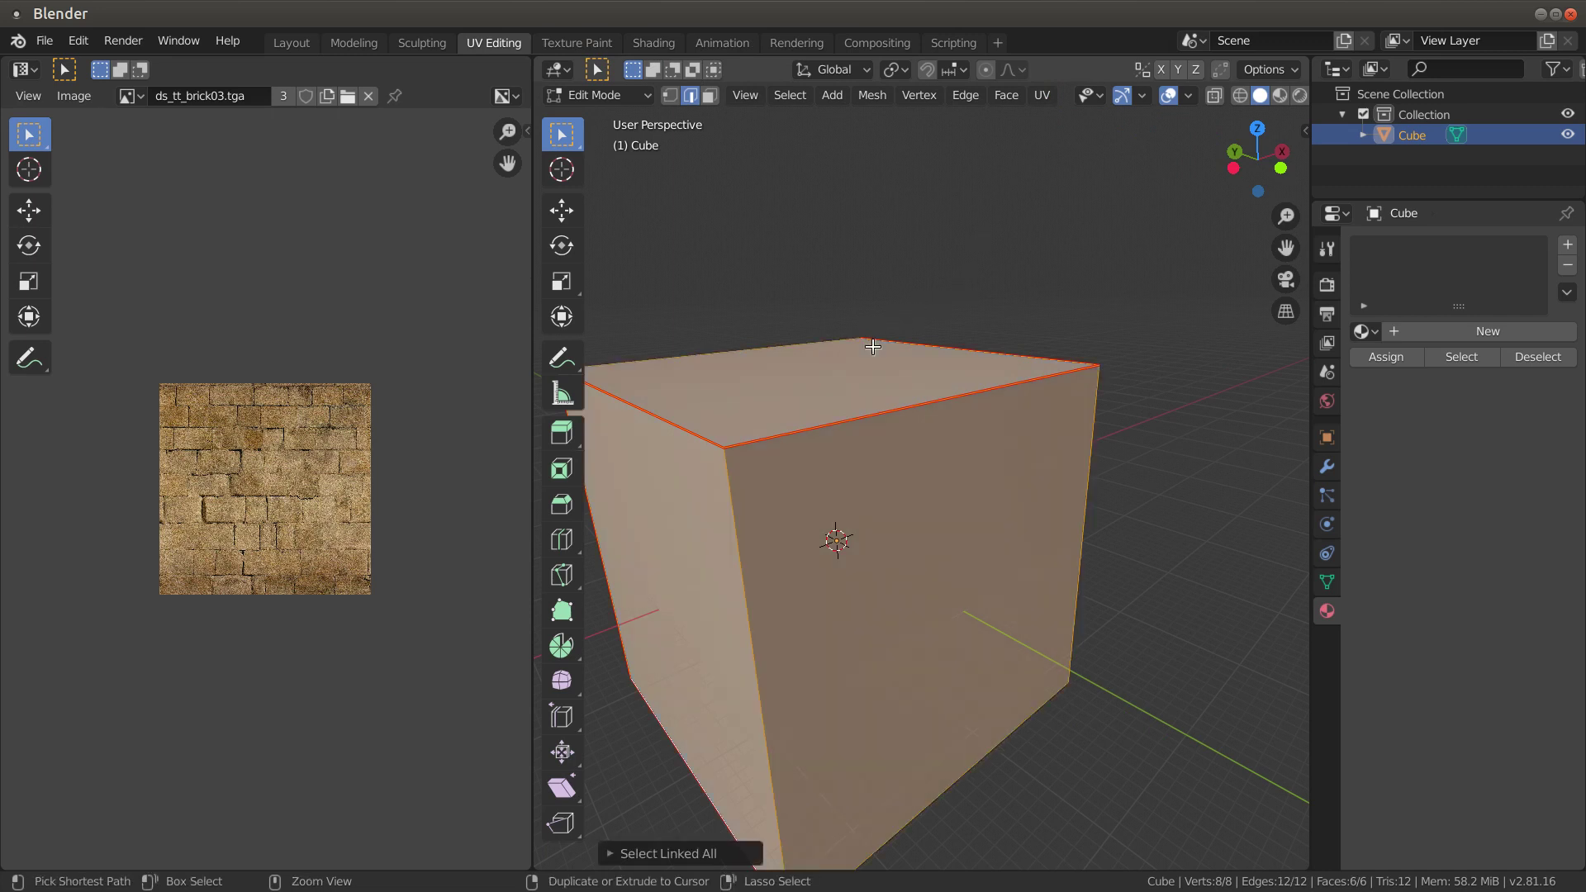
pyautogui.click(1039, 96)
pyautogui.click(1049, 129)
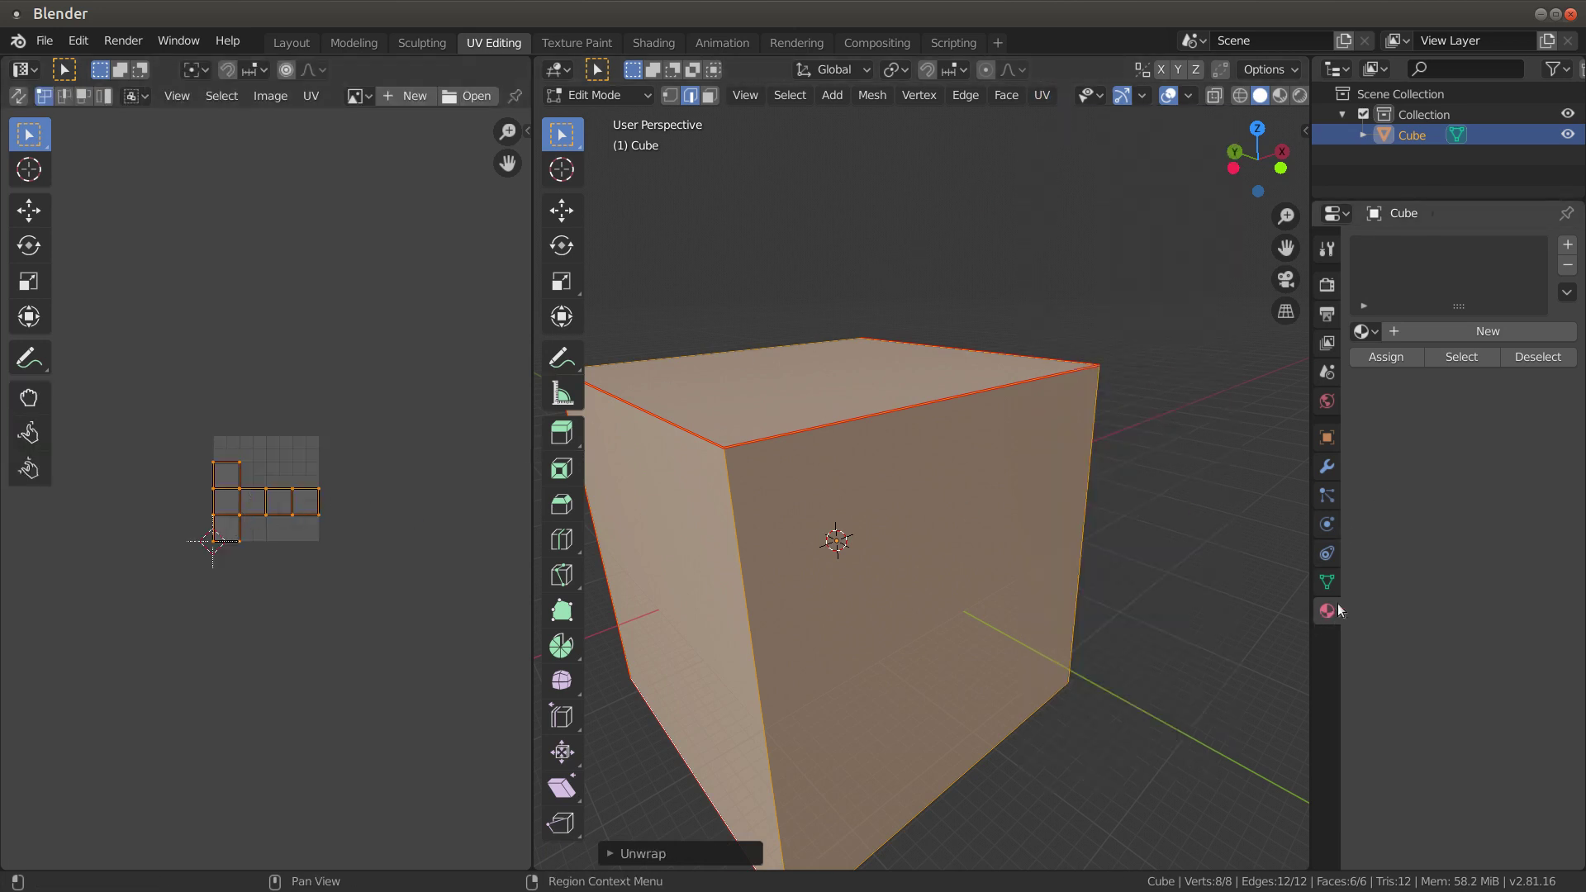
# Step: Assign the Brick01 material to the new cube and switch the viewport to Material Preview
pyautogui.click(1363, 332)
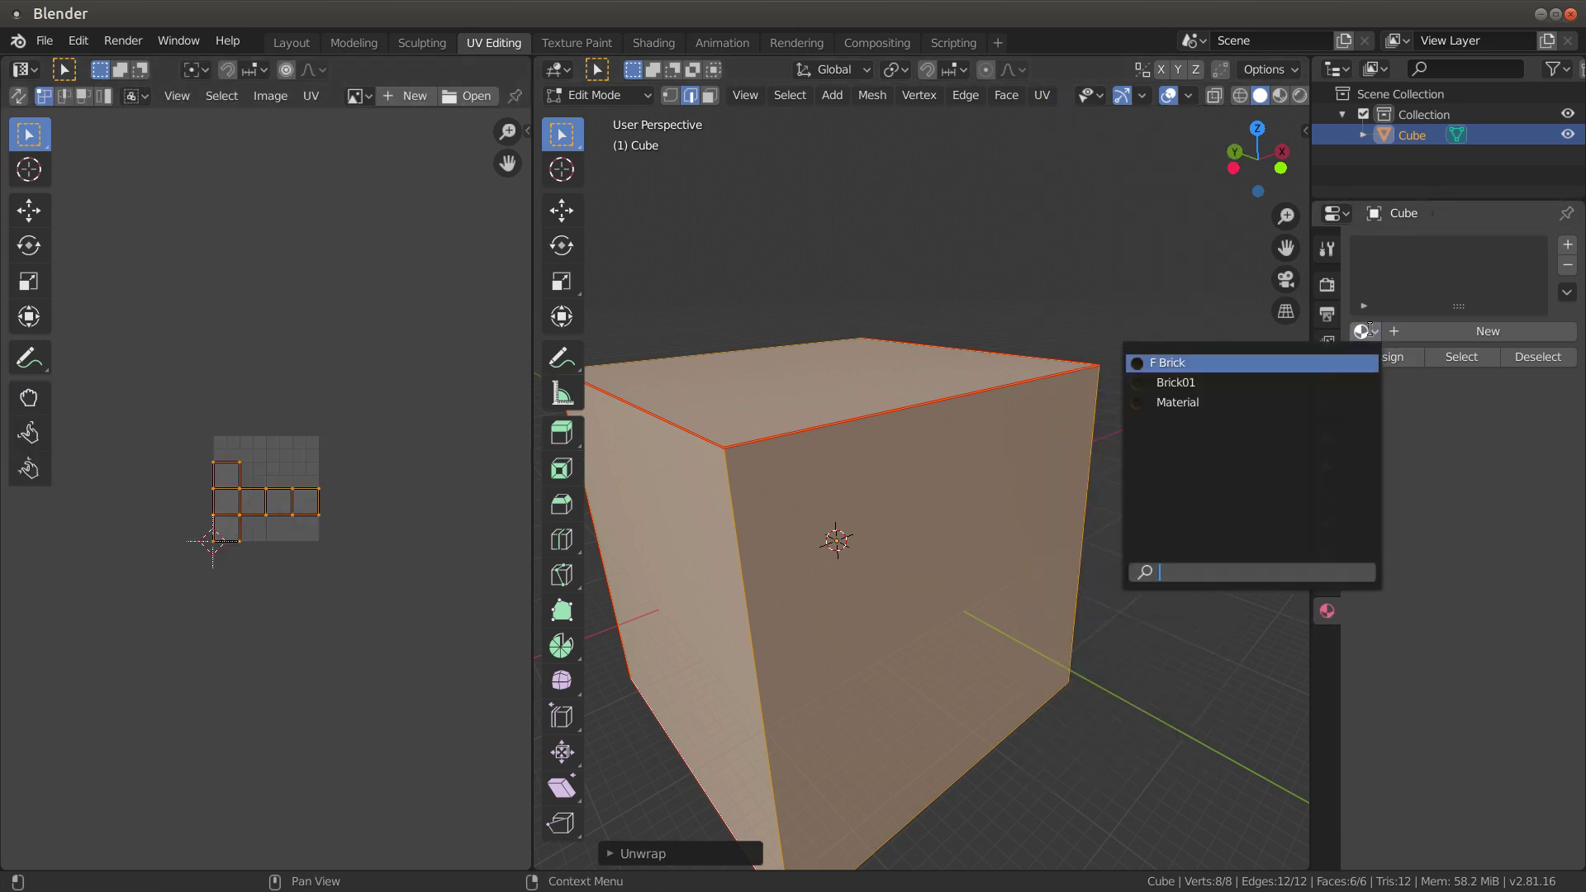
pyautogui.click(1214, 383)
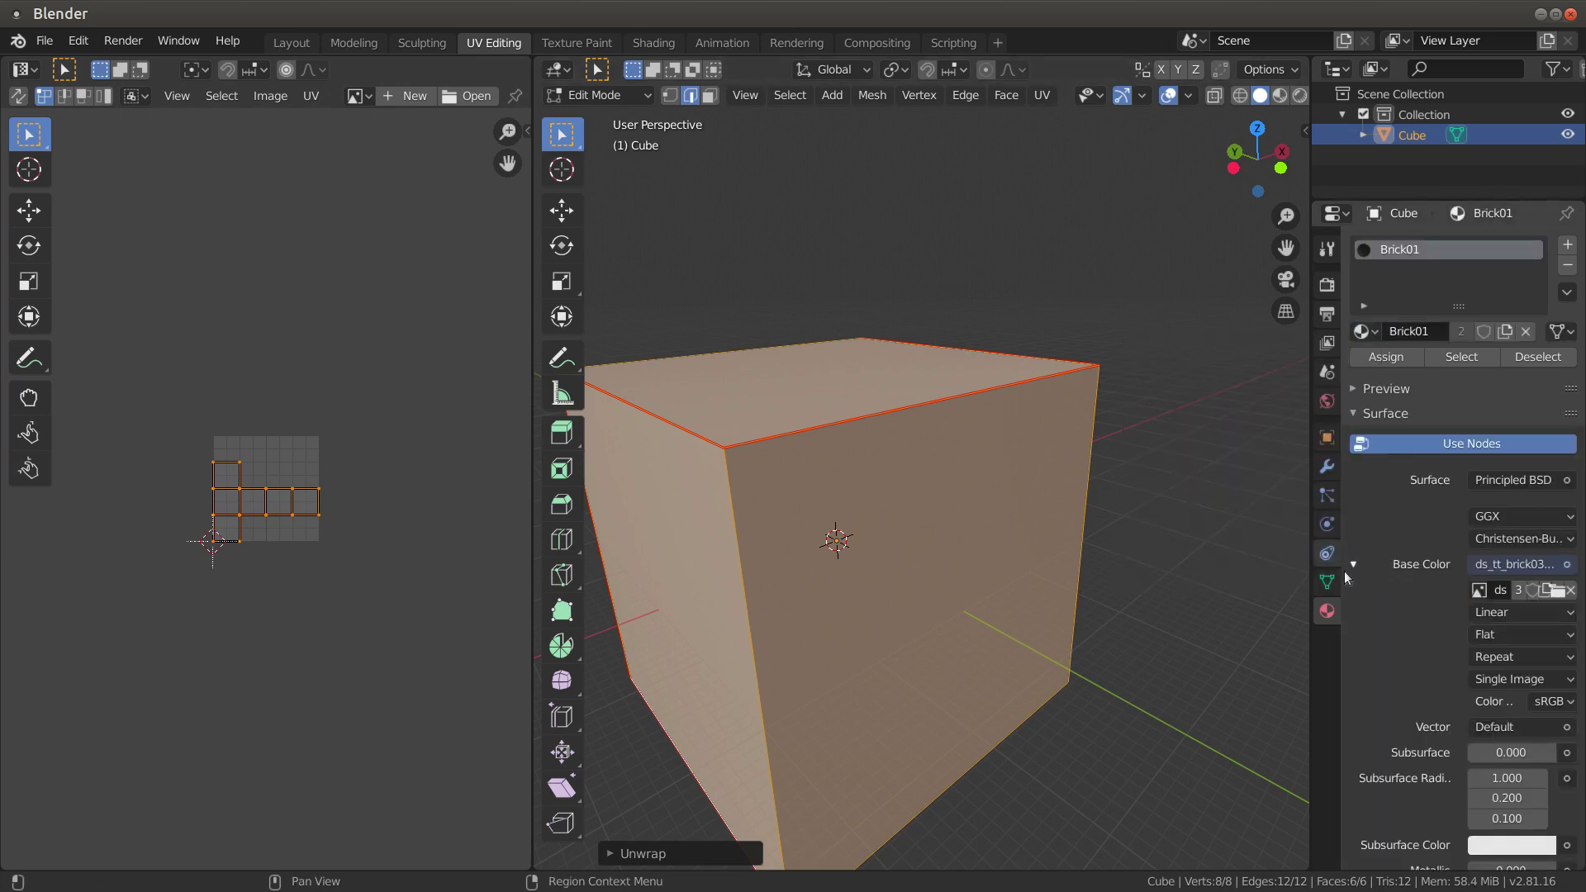
pyautogui.moveTo(1207, 460); pyautogui.dragTo(523, 498, button='middle')
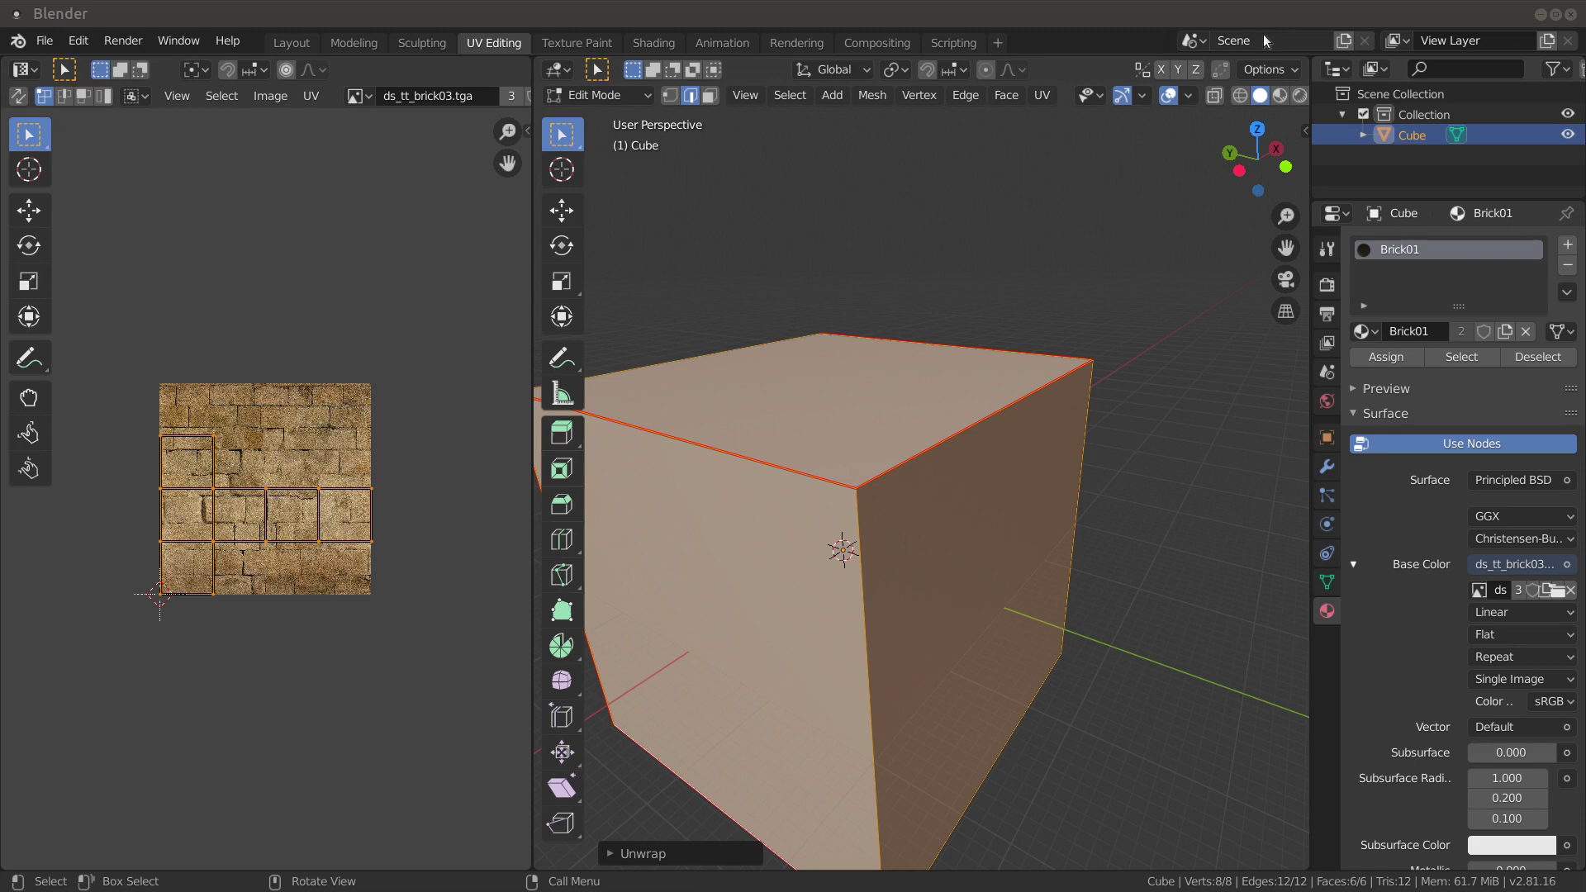
pyautogui.click(1281, 96)
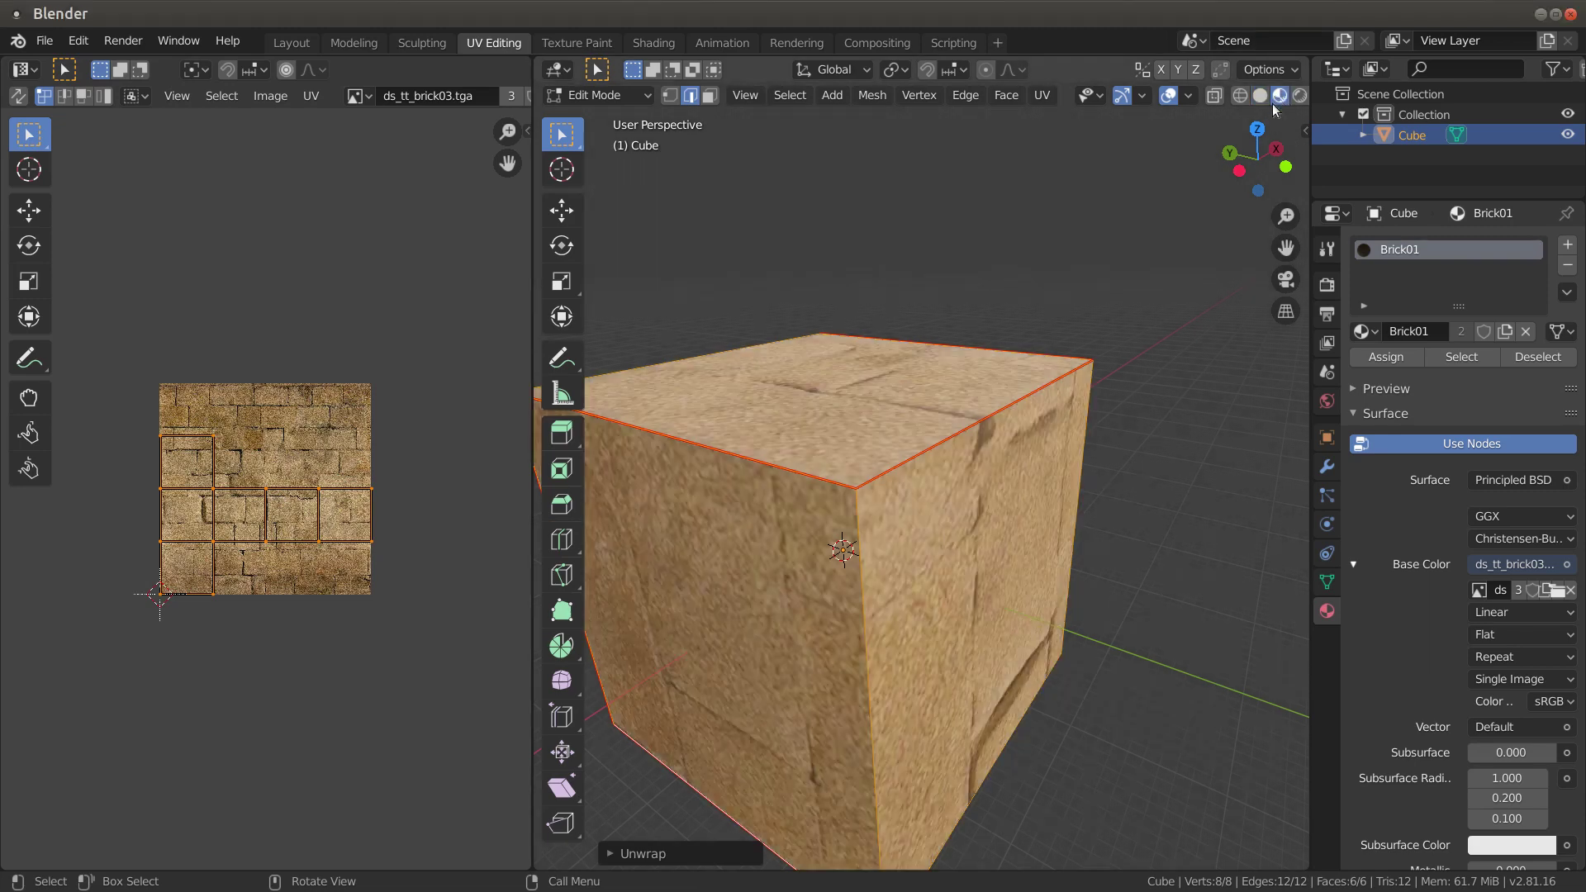
# Step: Box-select the UV cross and scale it well past the image edges so smaller bricks tile the faces
pyautogui.scroll(-4, 998, 463)
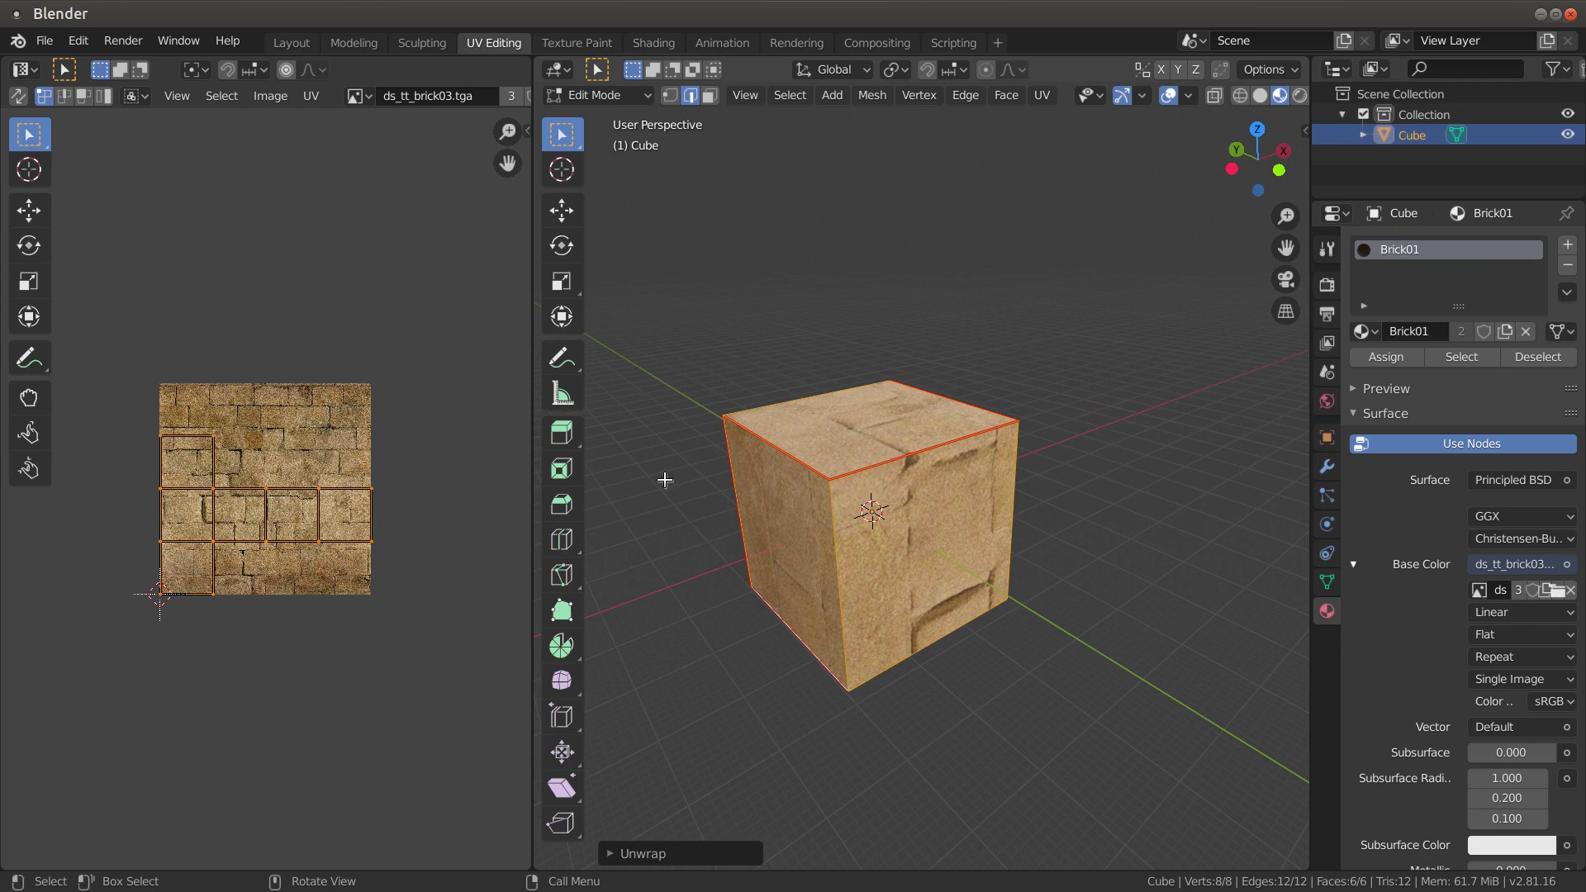
pyautogui.moveTo(826, 495); pyautogui.dragTo(761, 488, button='middle')
pyautogui.moveTo(374, 389); pyautogui.dragTo(88, 716)
pyautogui.press('s')
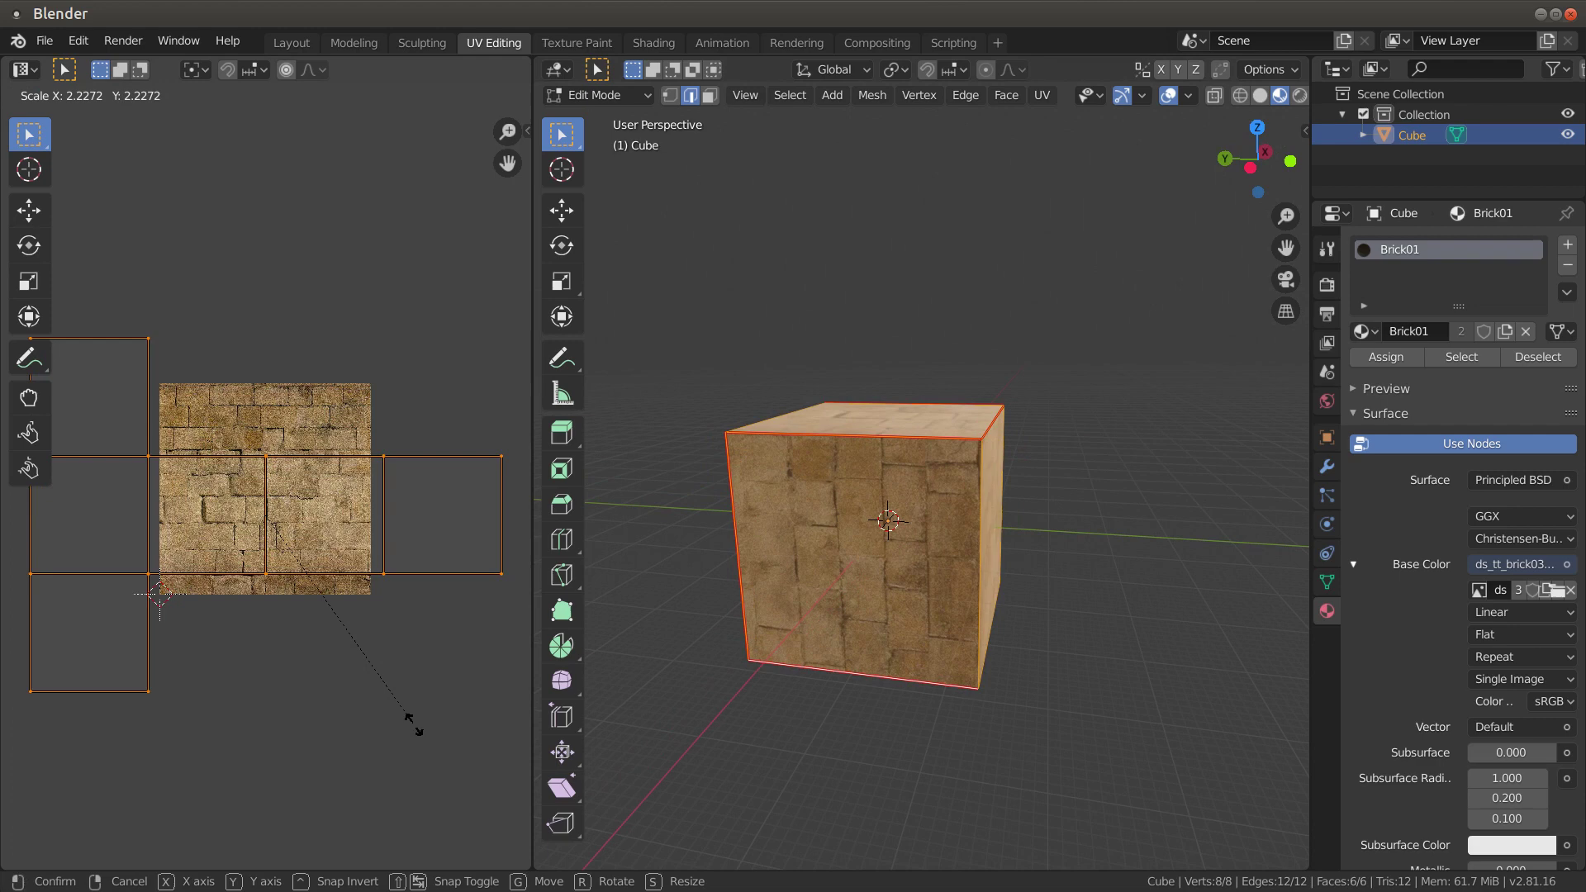
pyautogui.click(413, 725)
pyautogui.moveTo(834, 685); pyautogui.dragTo(875, 561, button='middle')
pyautogui.press('s')
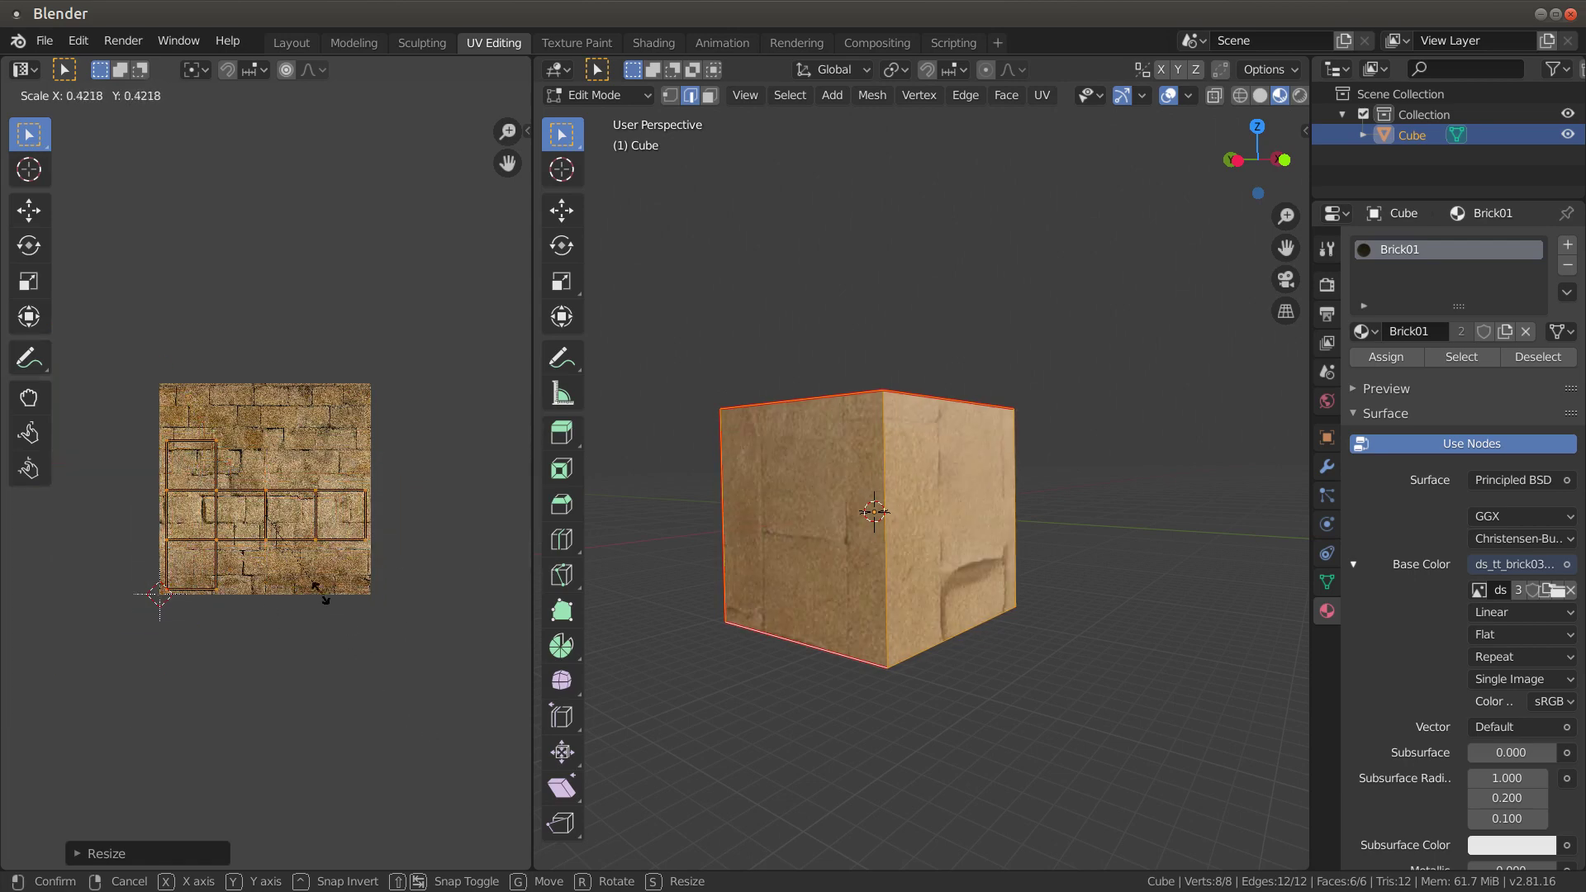
pyautogui.click(499, 680)
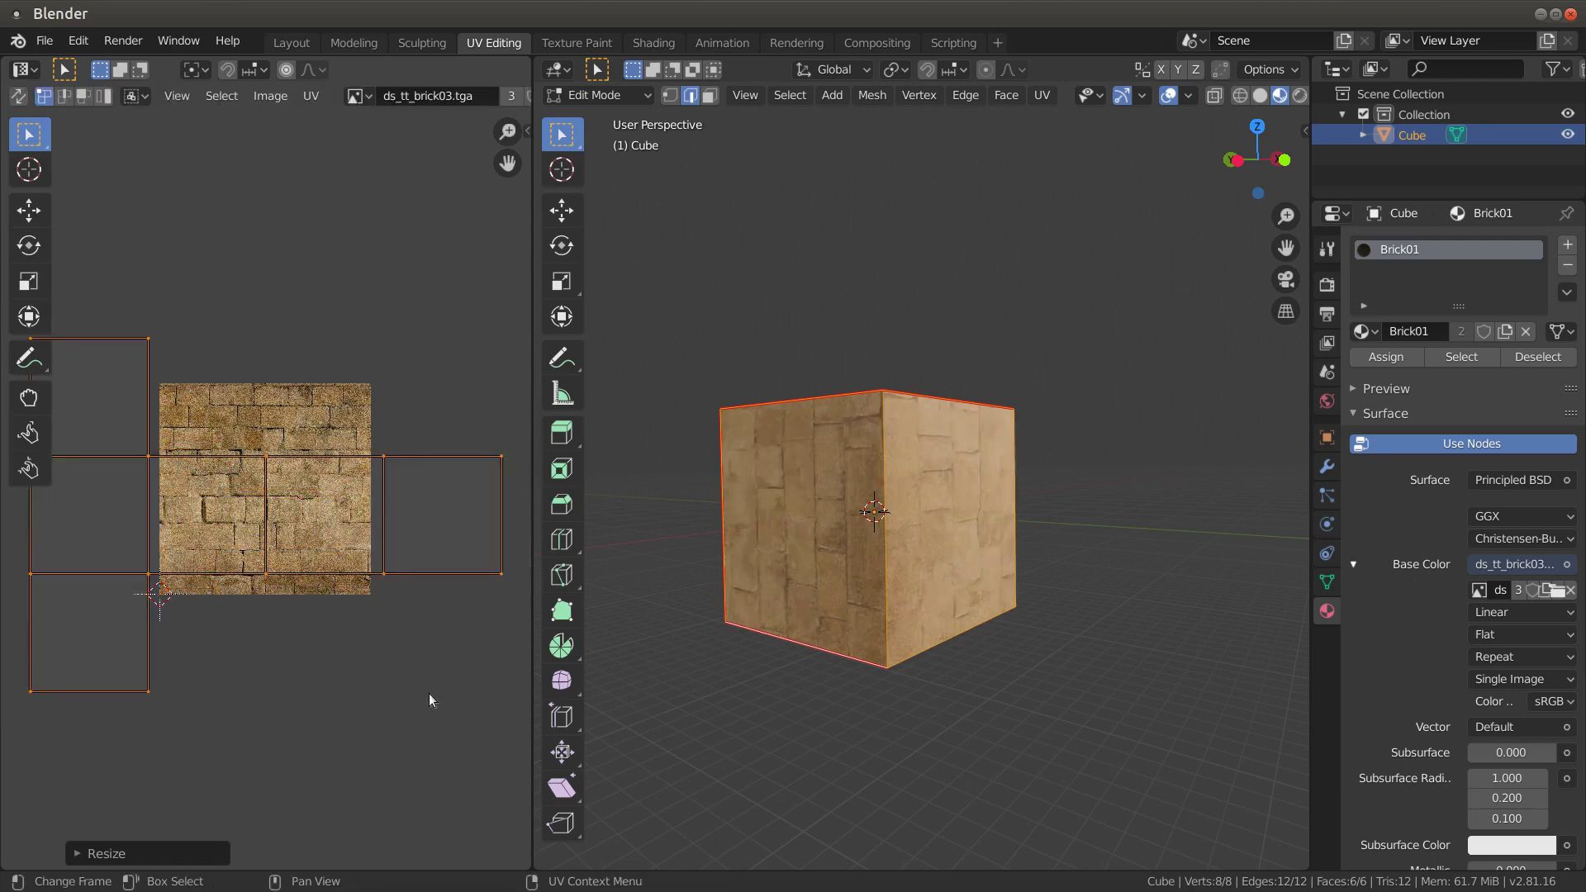
# Step: Return the brick-textured cube to Object Mode and orbit to view it from above
pyautogui.press('Tab')
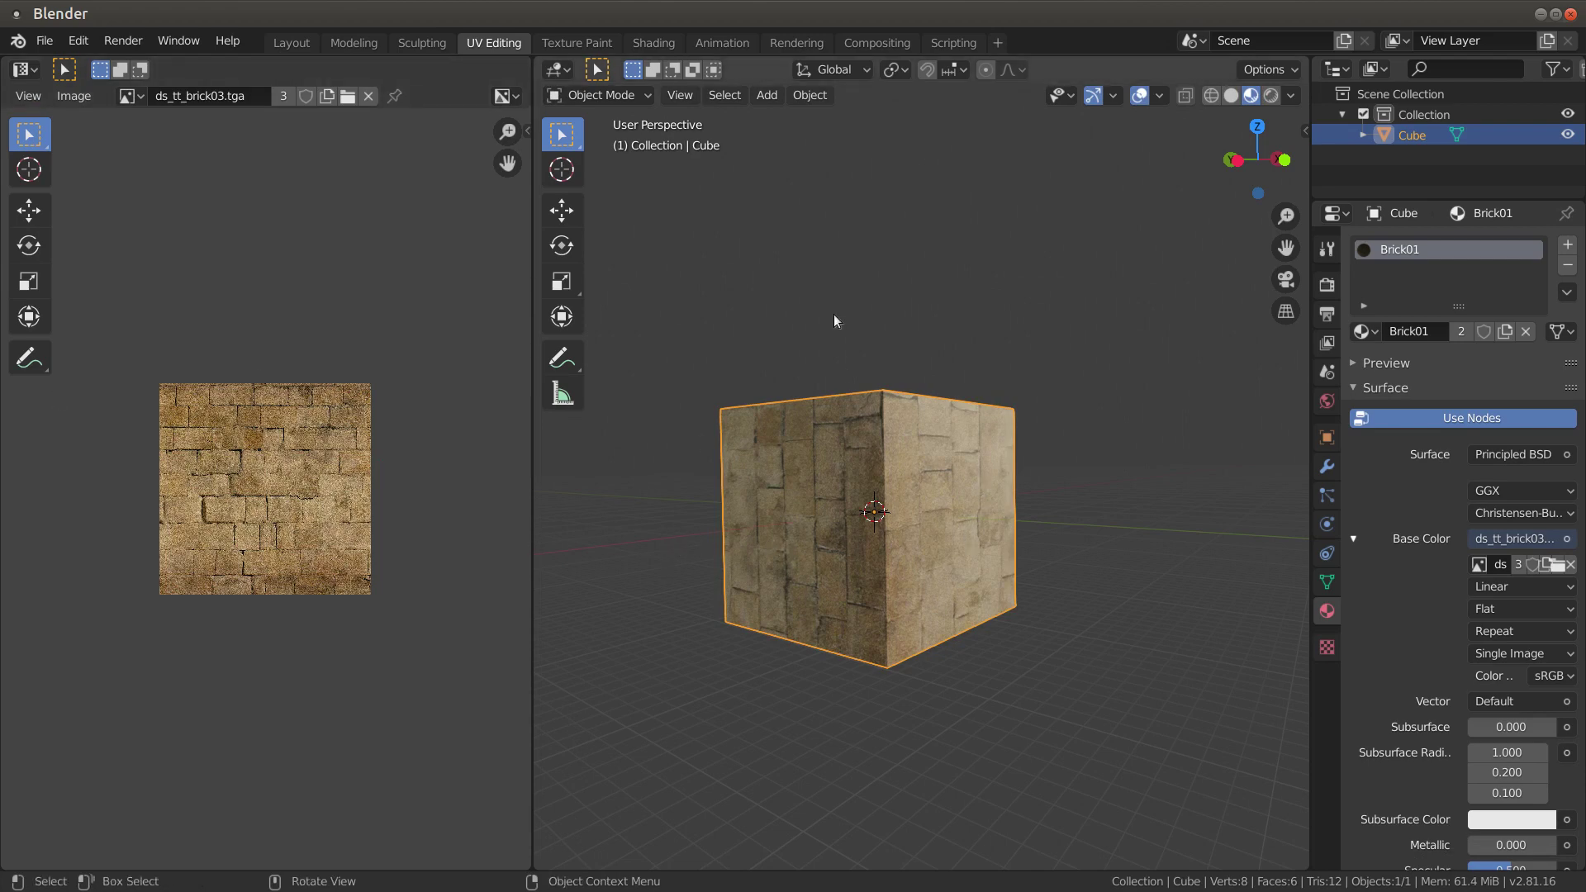
pyautogui.moveTo(834, 314); pyautogui.dragTo(772, 388, button='middle')
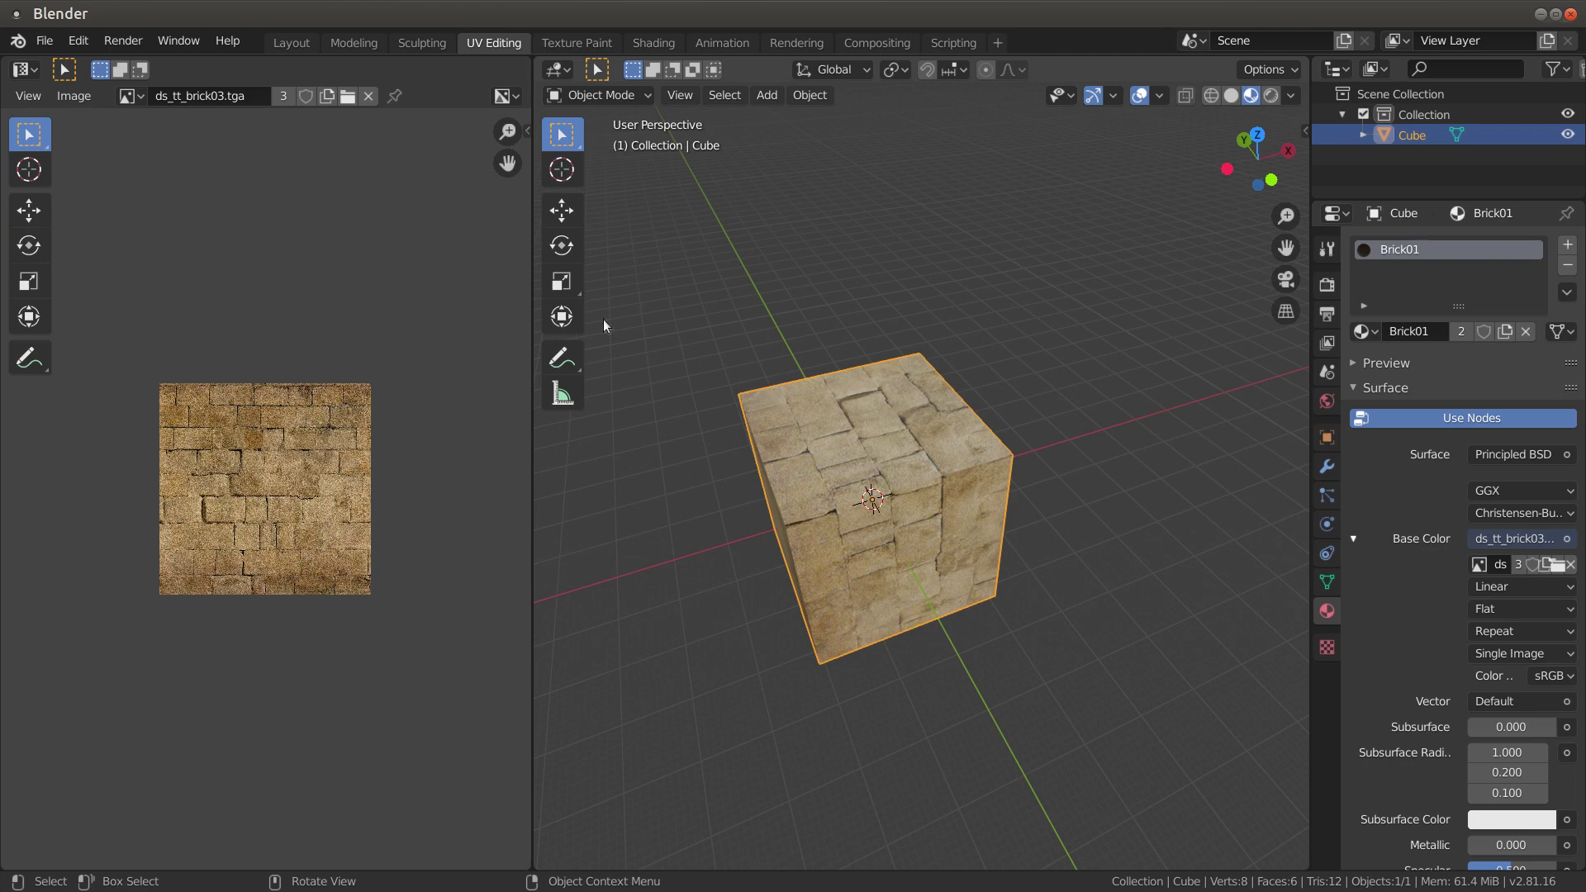
# Step: Delete the brick-textured cube in the Modeling workspace
pyautogui.click(358, 43)
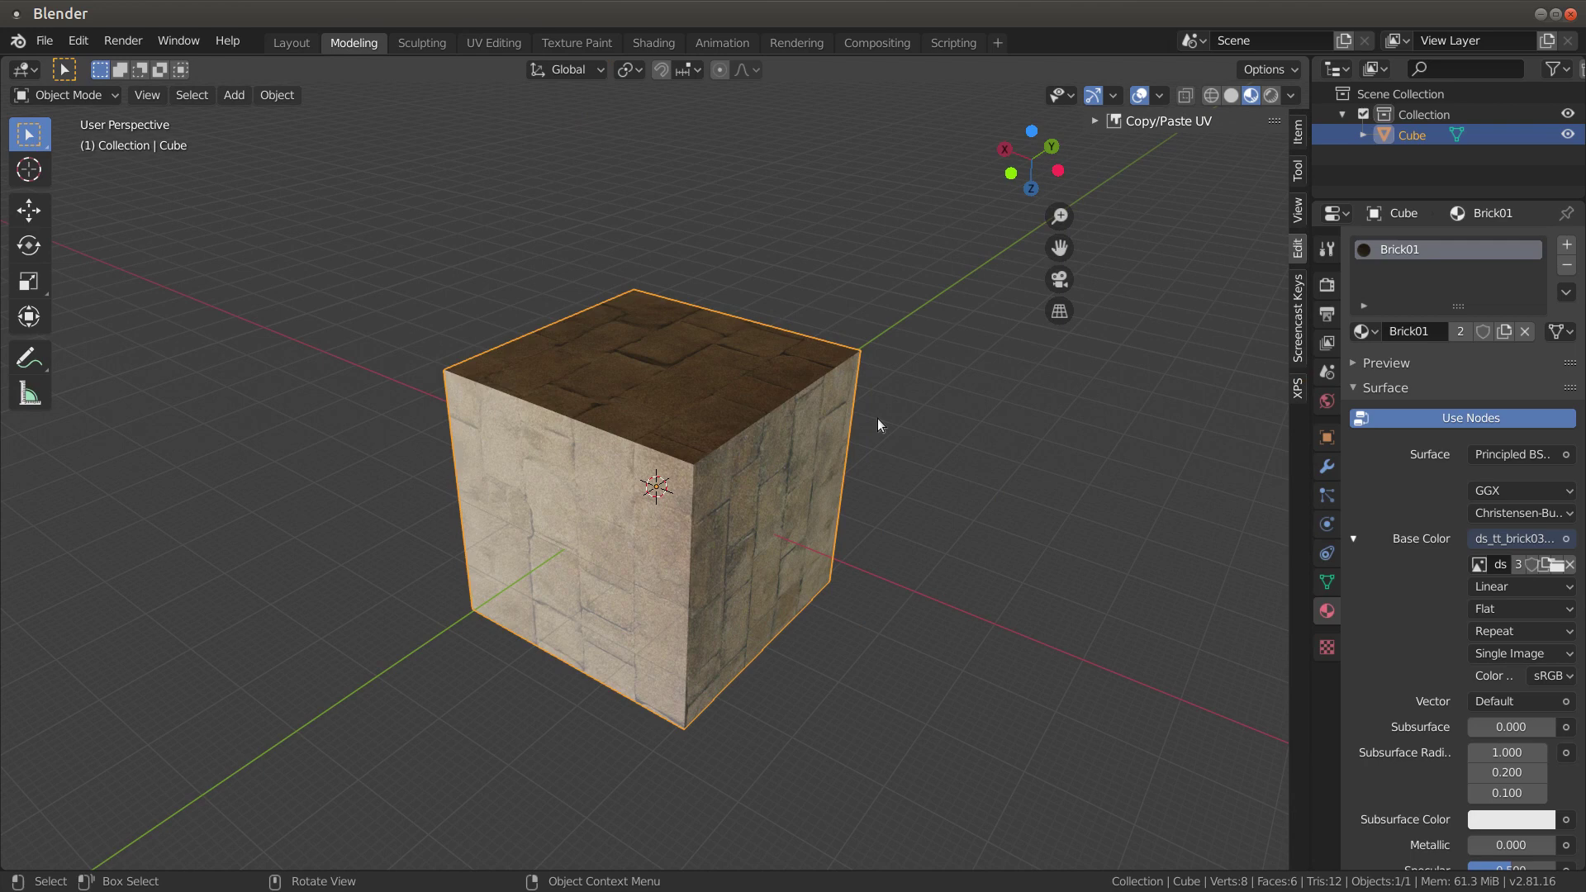
pyautogui.press('Delete')
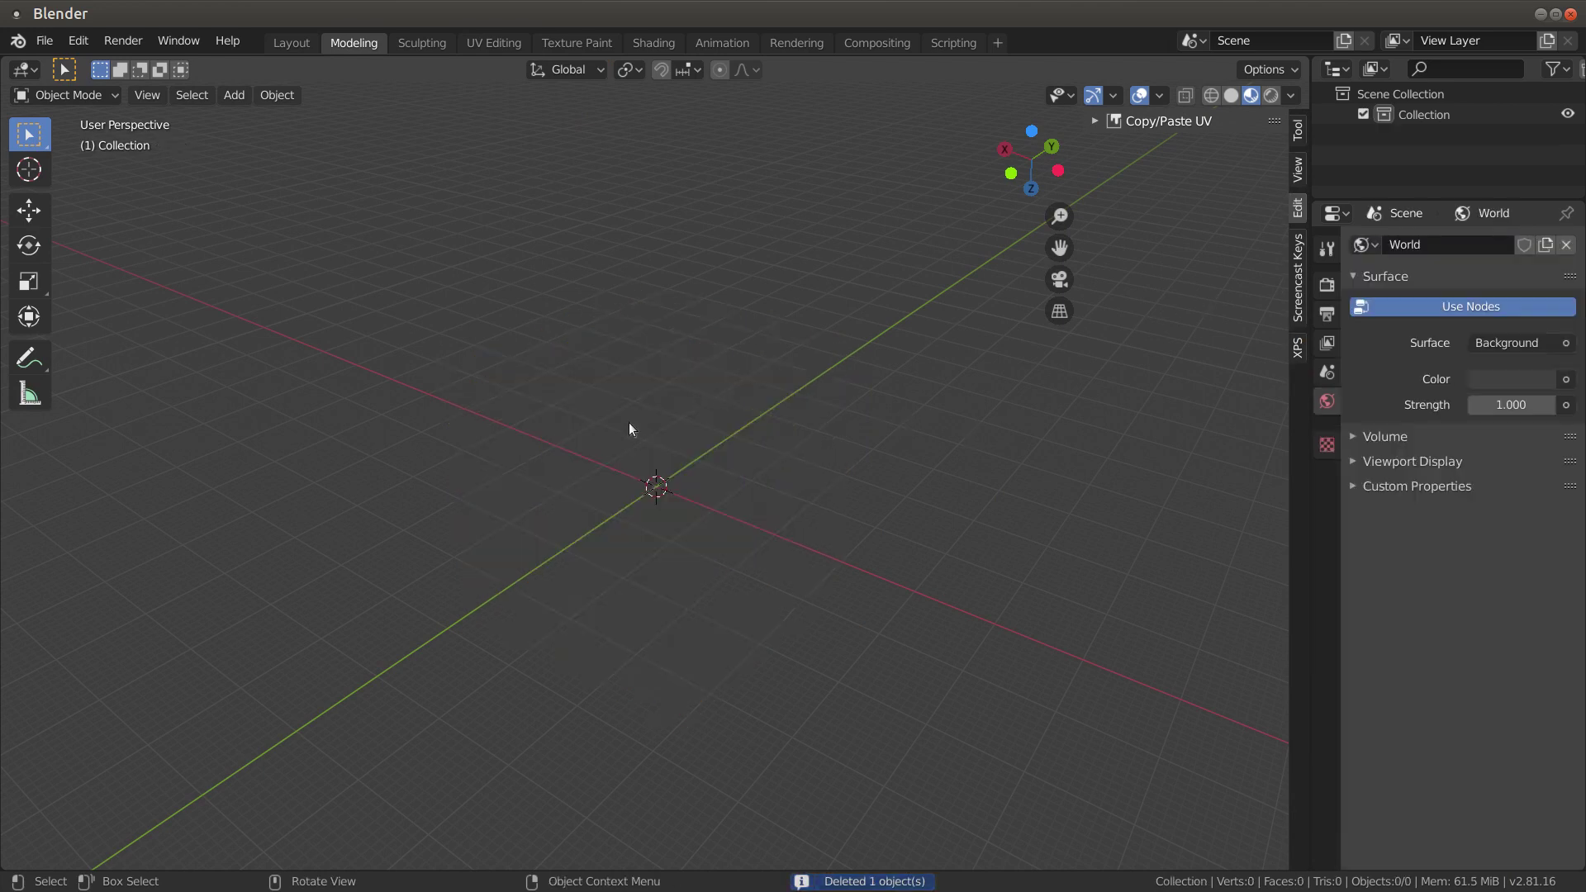
pyautogui.hotkey('shift', 'd')
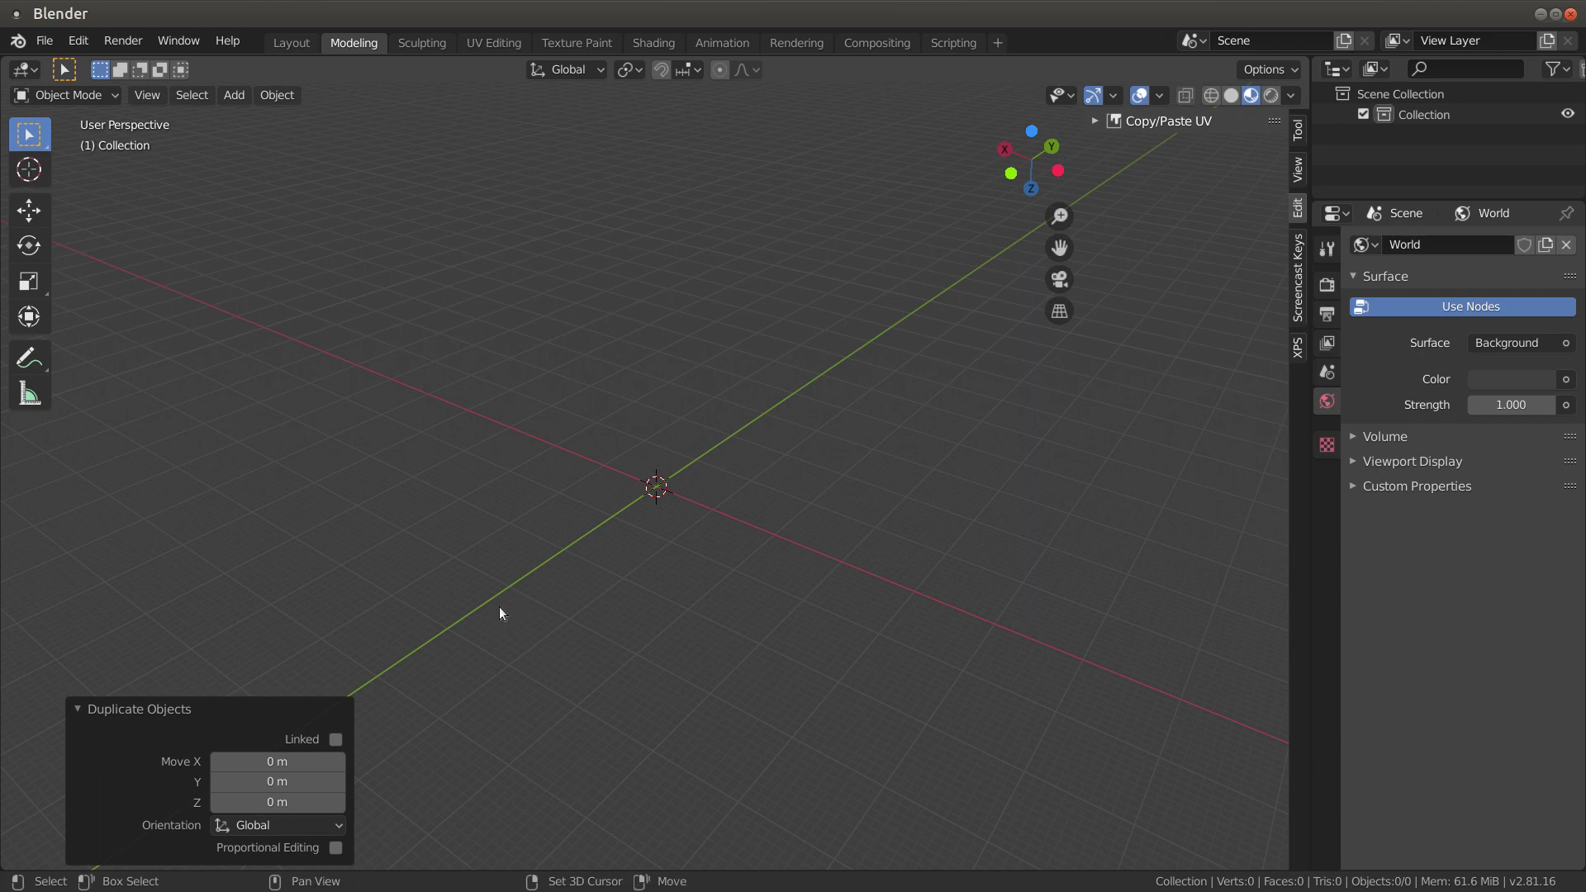
# Step: Add a new cube with Generate UVs enabled and scale it up to 25.051
pyautogui.hotkey('shift', 'a')
pyautogui.moveTo(529, 517)
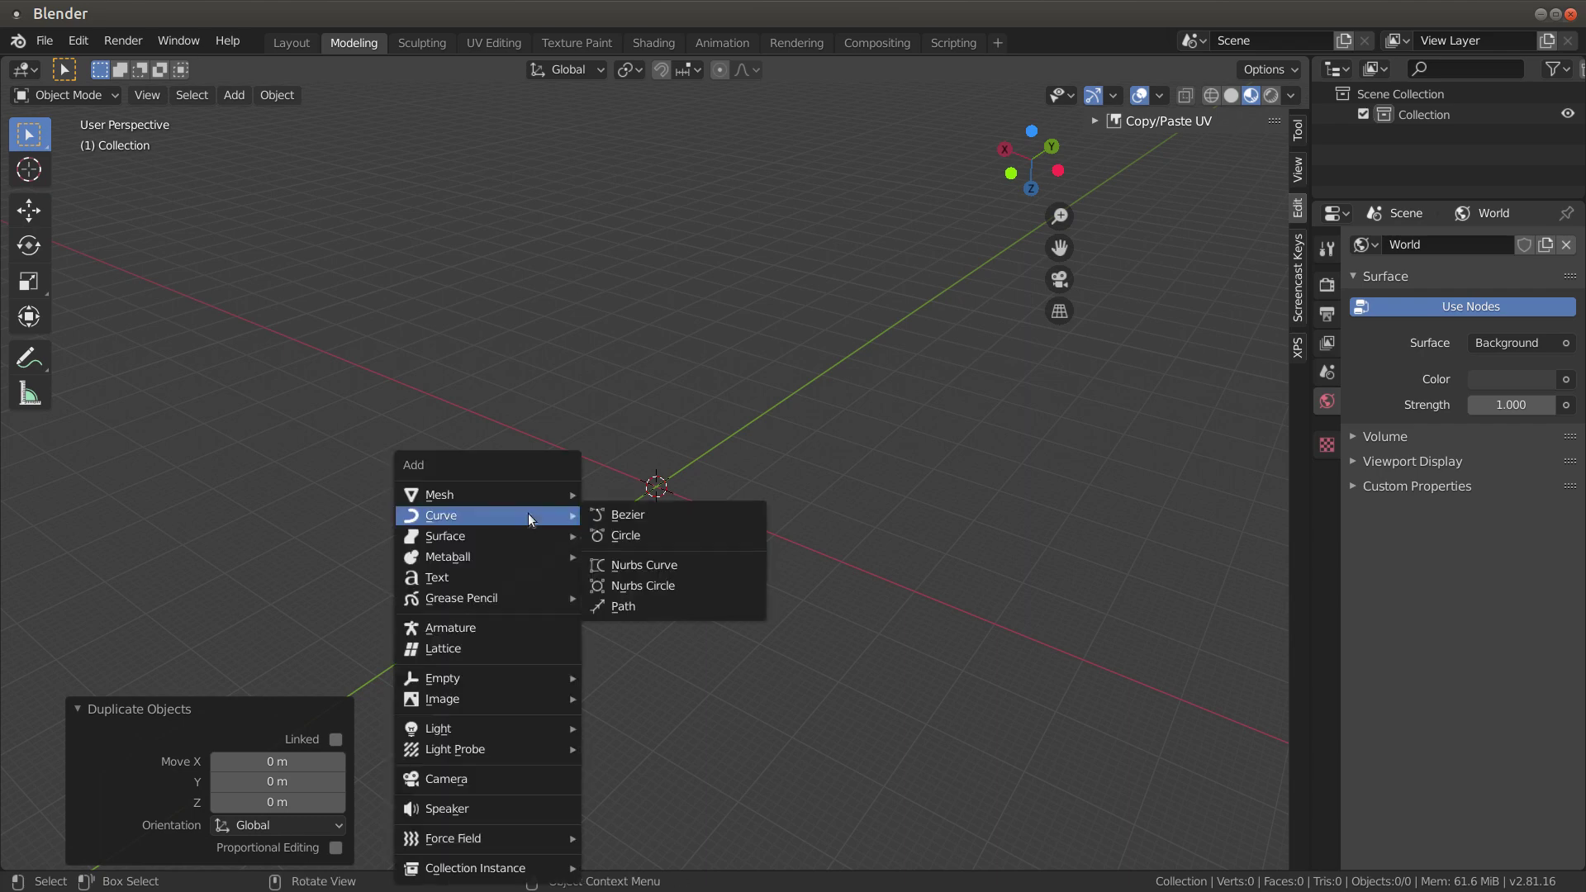
pyautogui.click(646, 514)
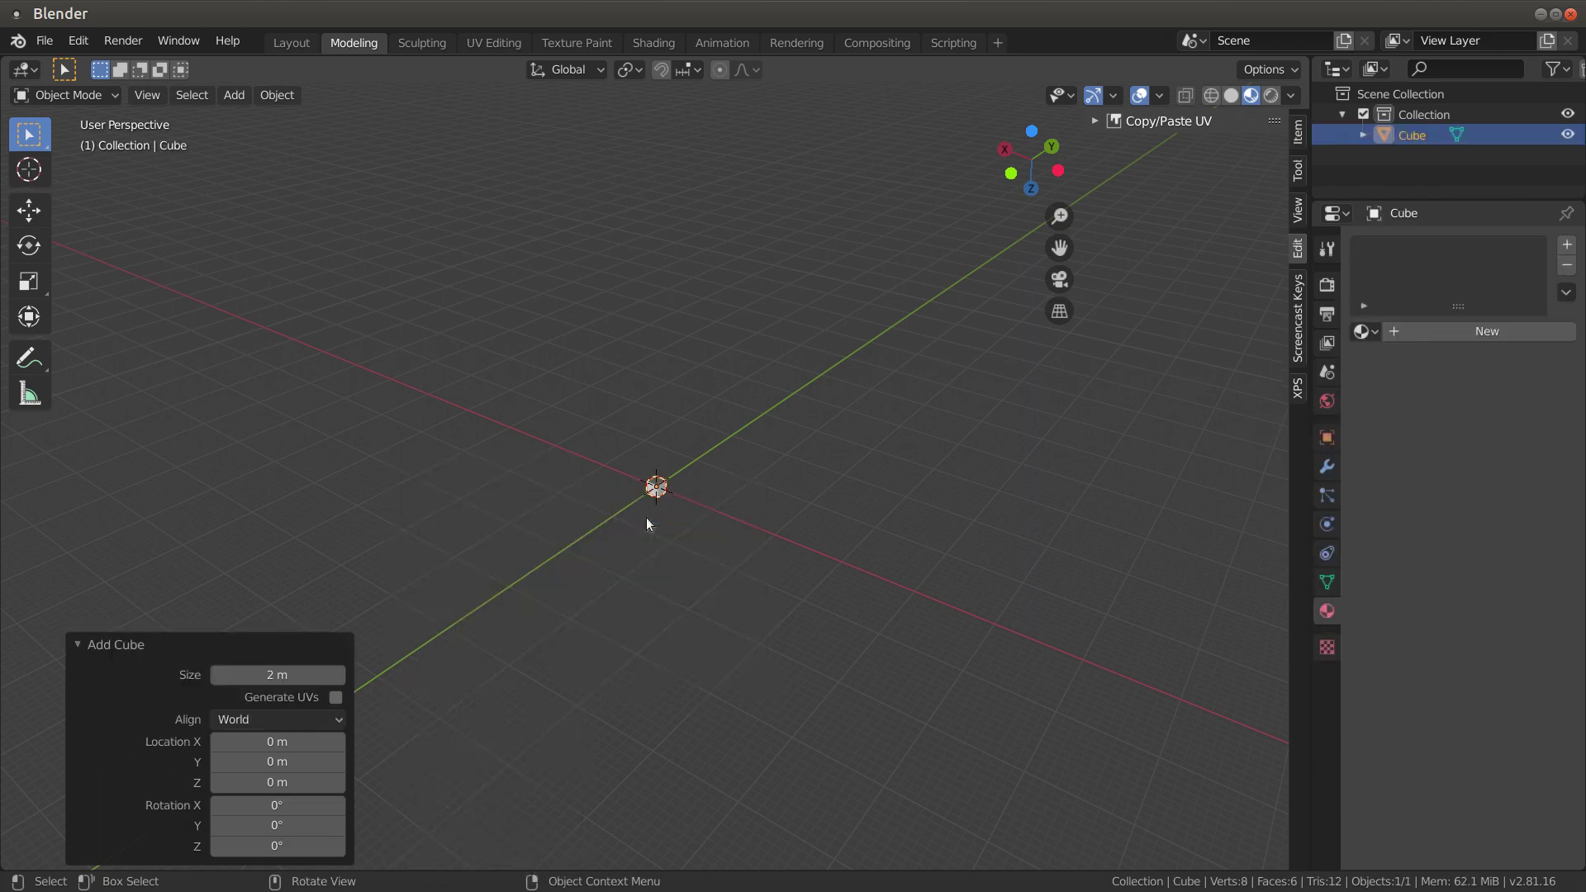
pyautogui.click(334, 698)
pyautogui.press('s')
pyautogui.click(681, 338)
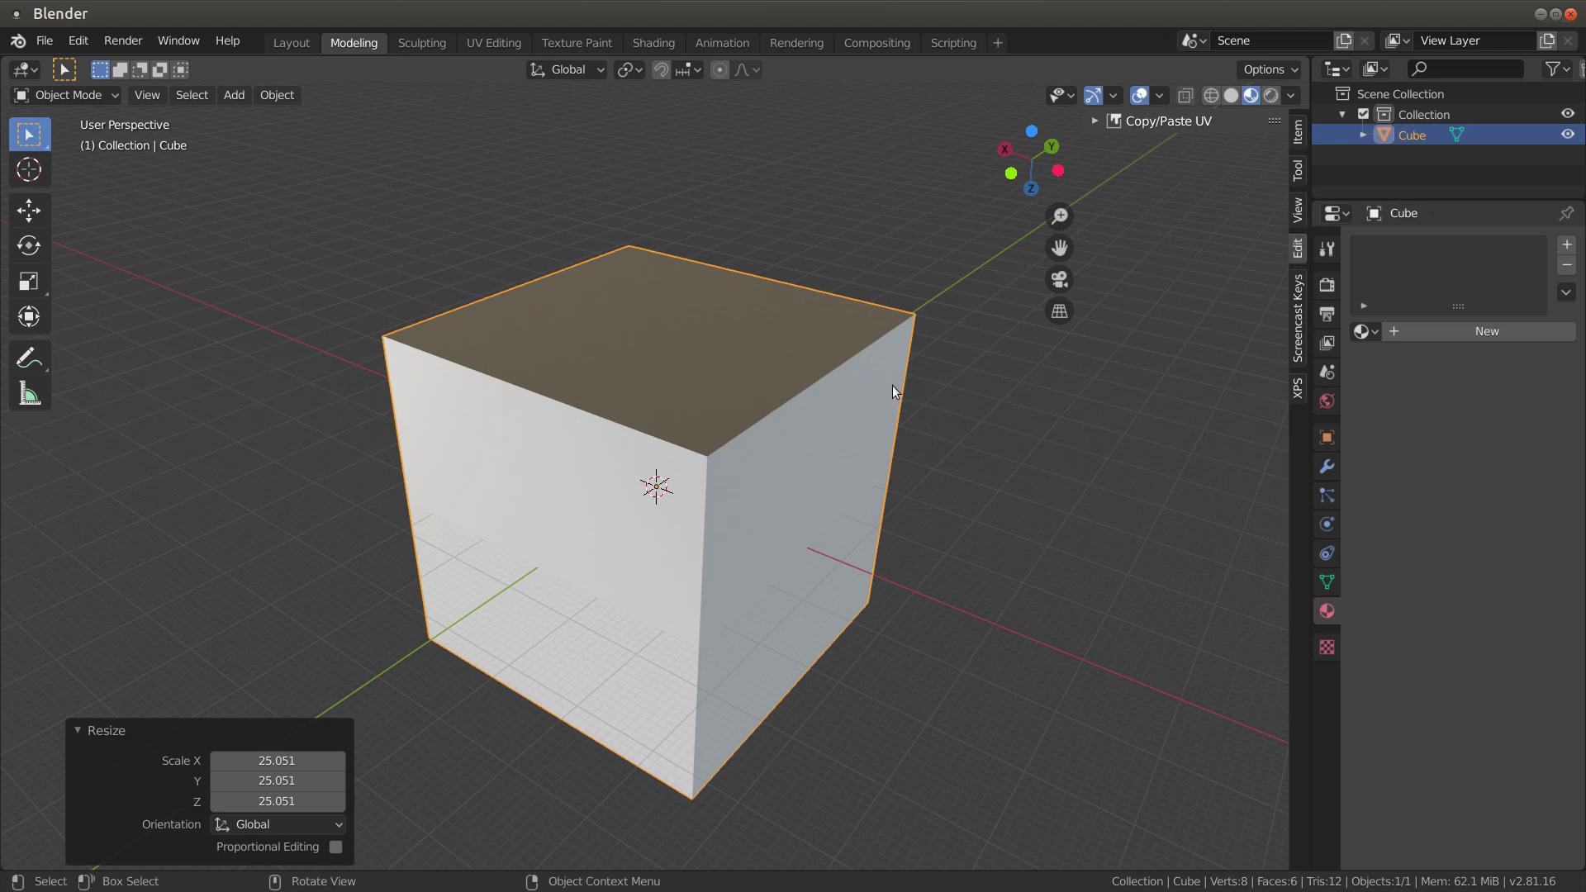
# Step: Put the new cube in Edit Mode and show its Transform values in global coordinates
pyautogui.press('Tab')
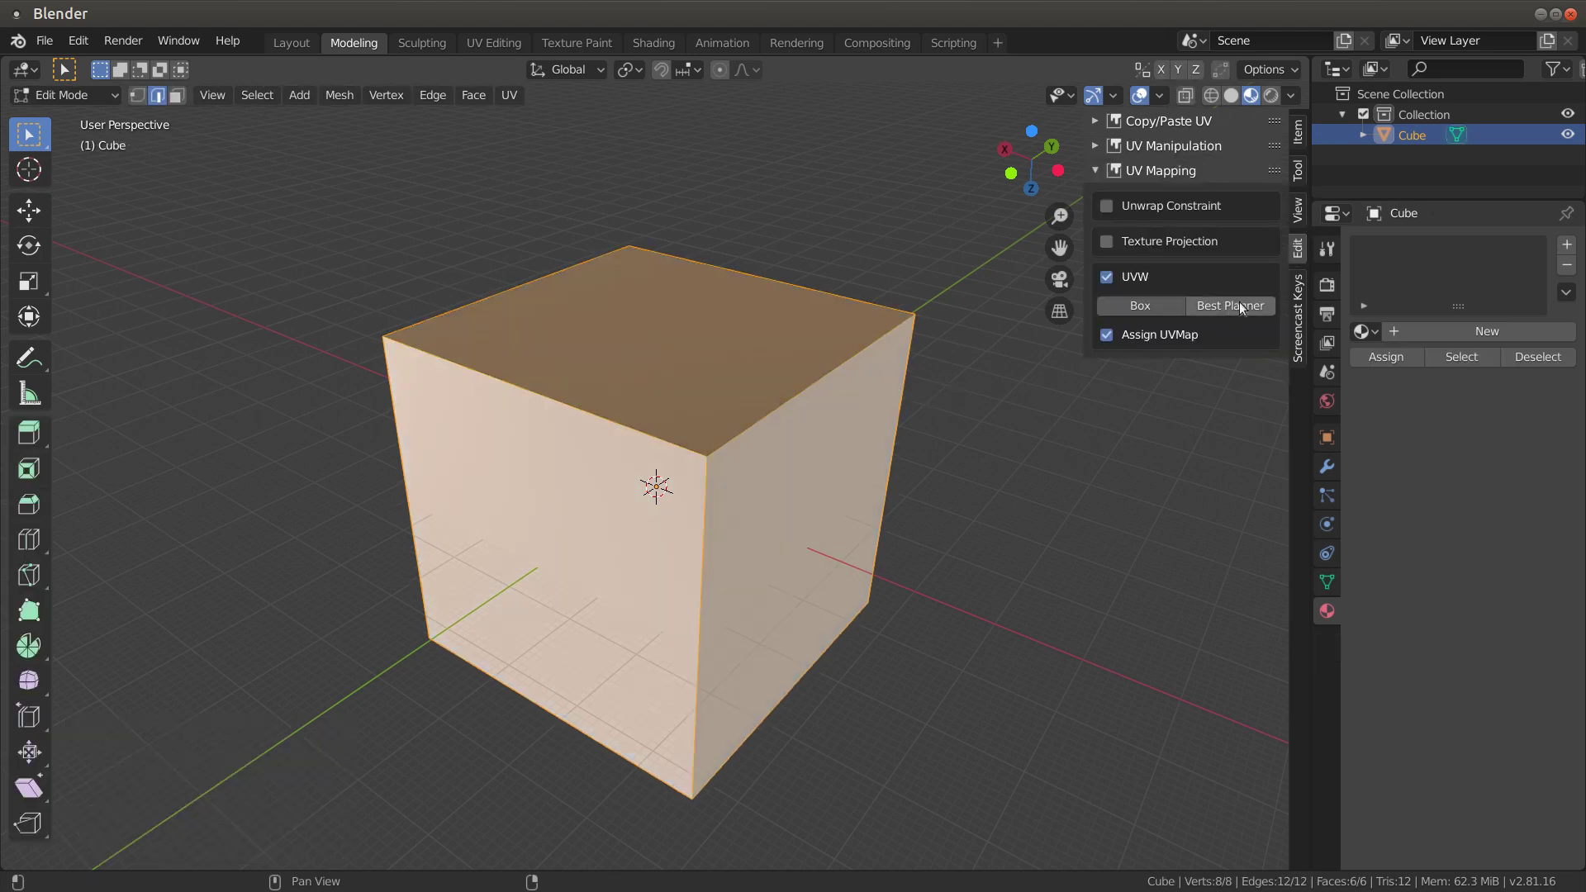
pyautogui.click(1299, 133)
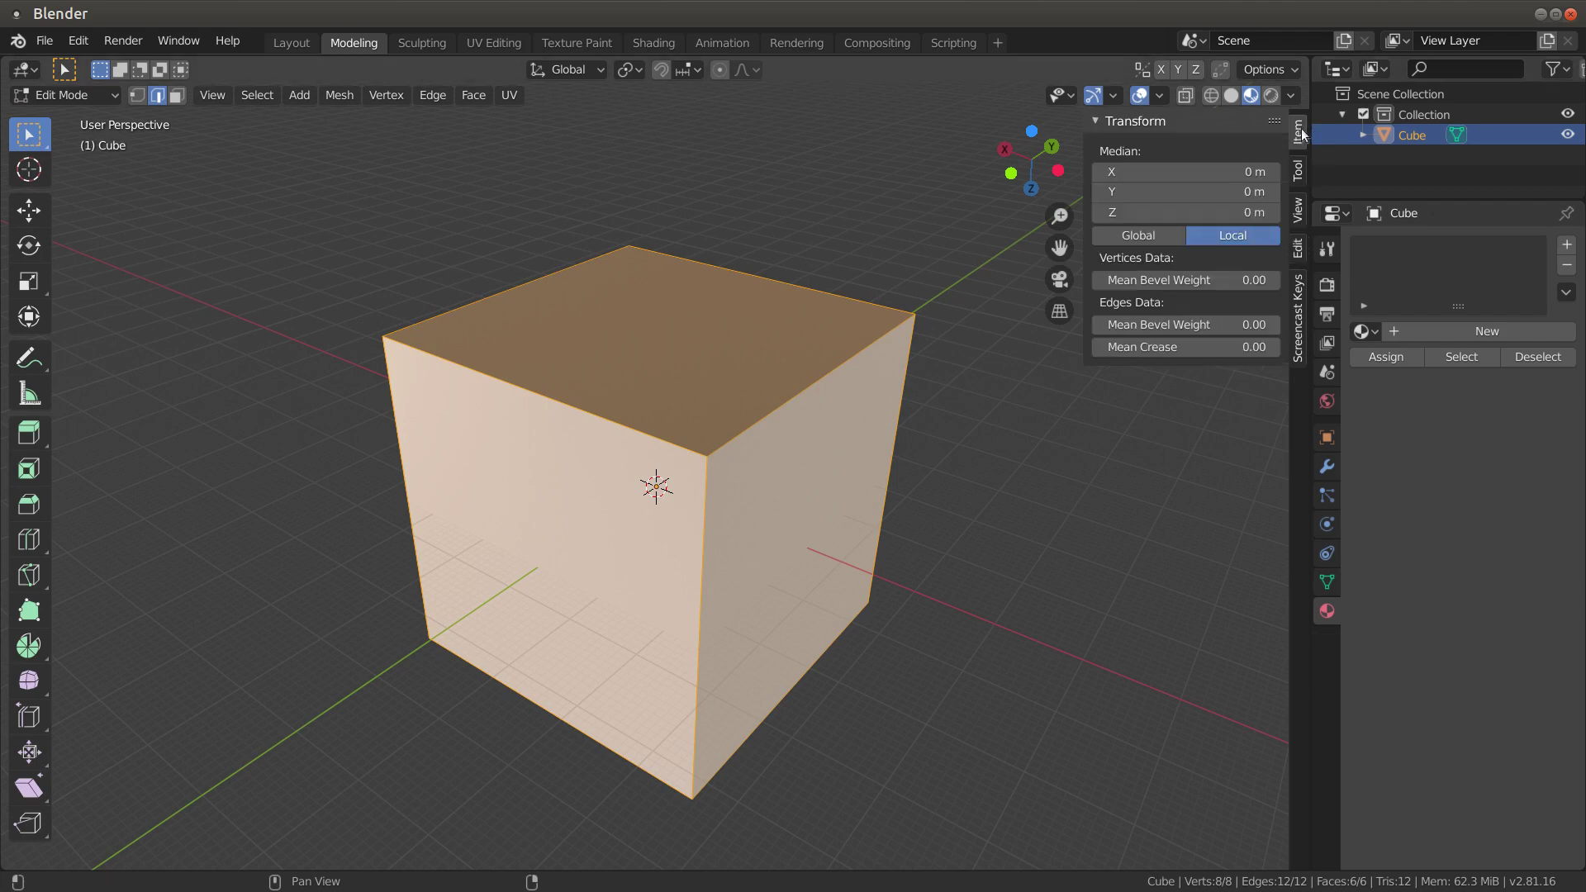
pyautogui.click(1129, 232)
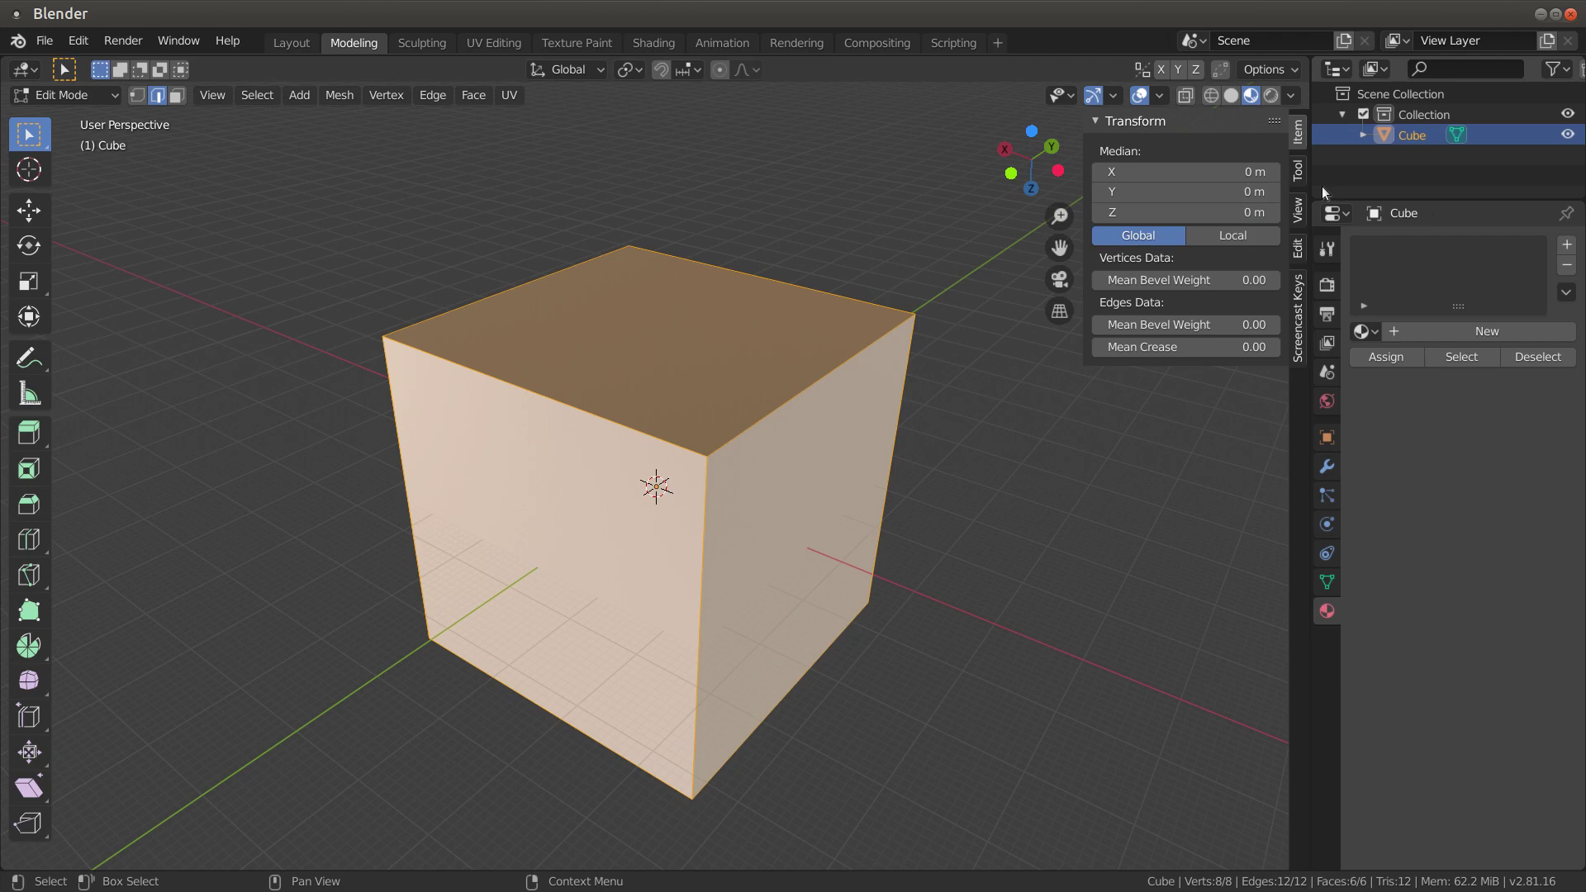
# Step: Apply Magic UV Box mapping with UVW on to the whole cube
pyautogui.click(1298, 250)
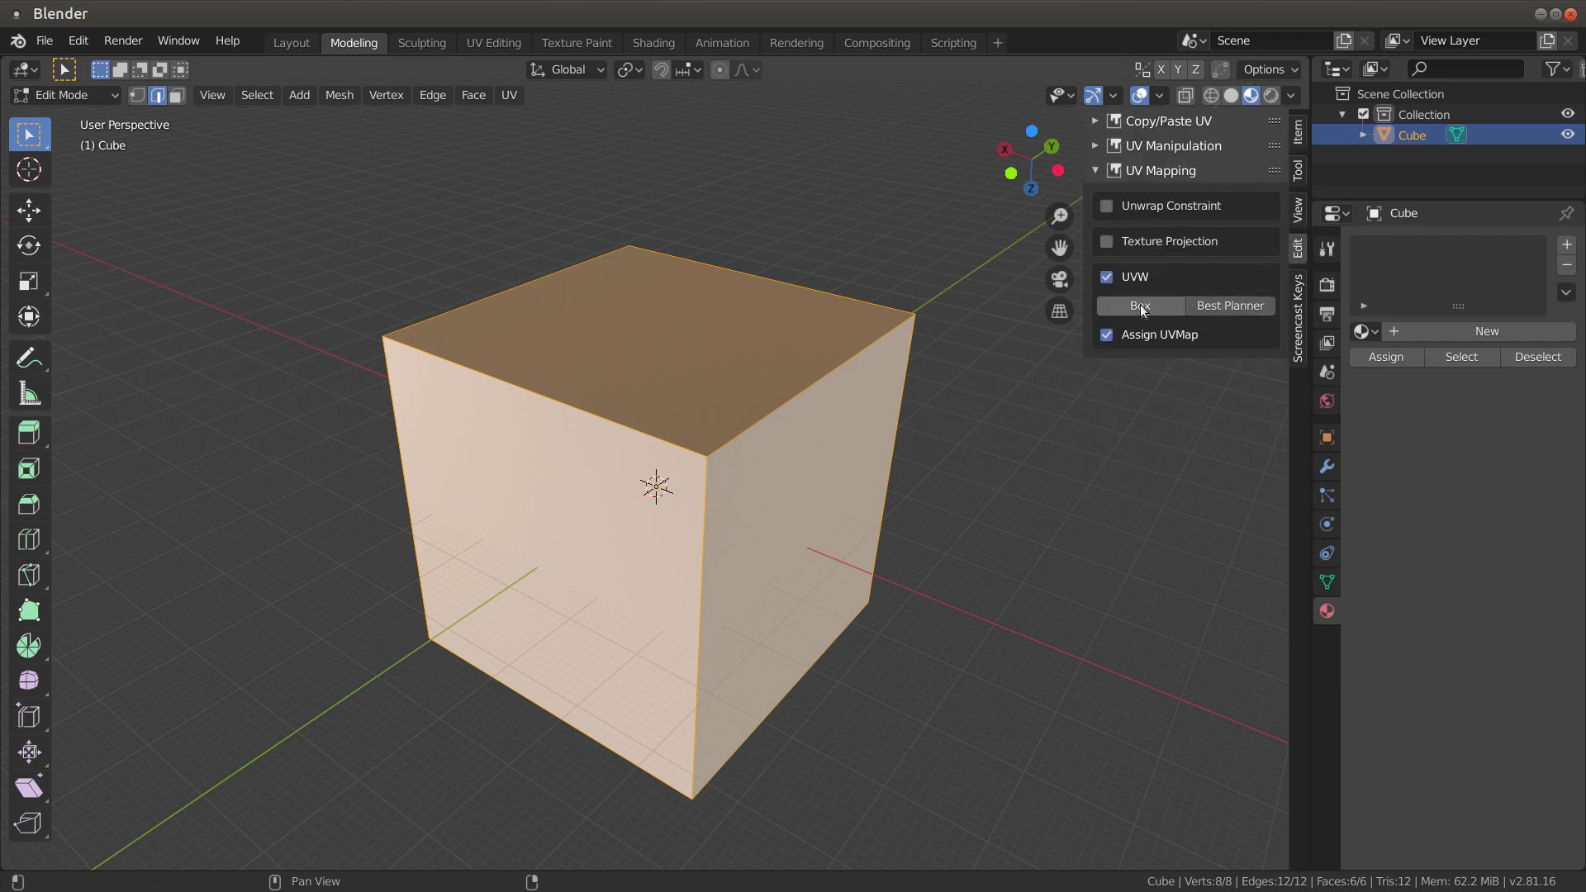
pyautogui.click(1108, 277)
pyautogui.click(1108, 277)
pyautogui.click(1140, 305)
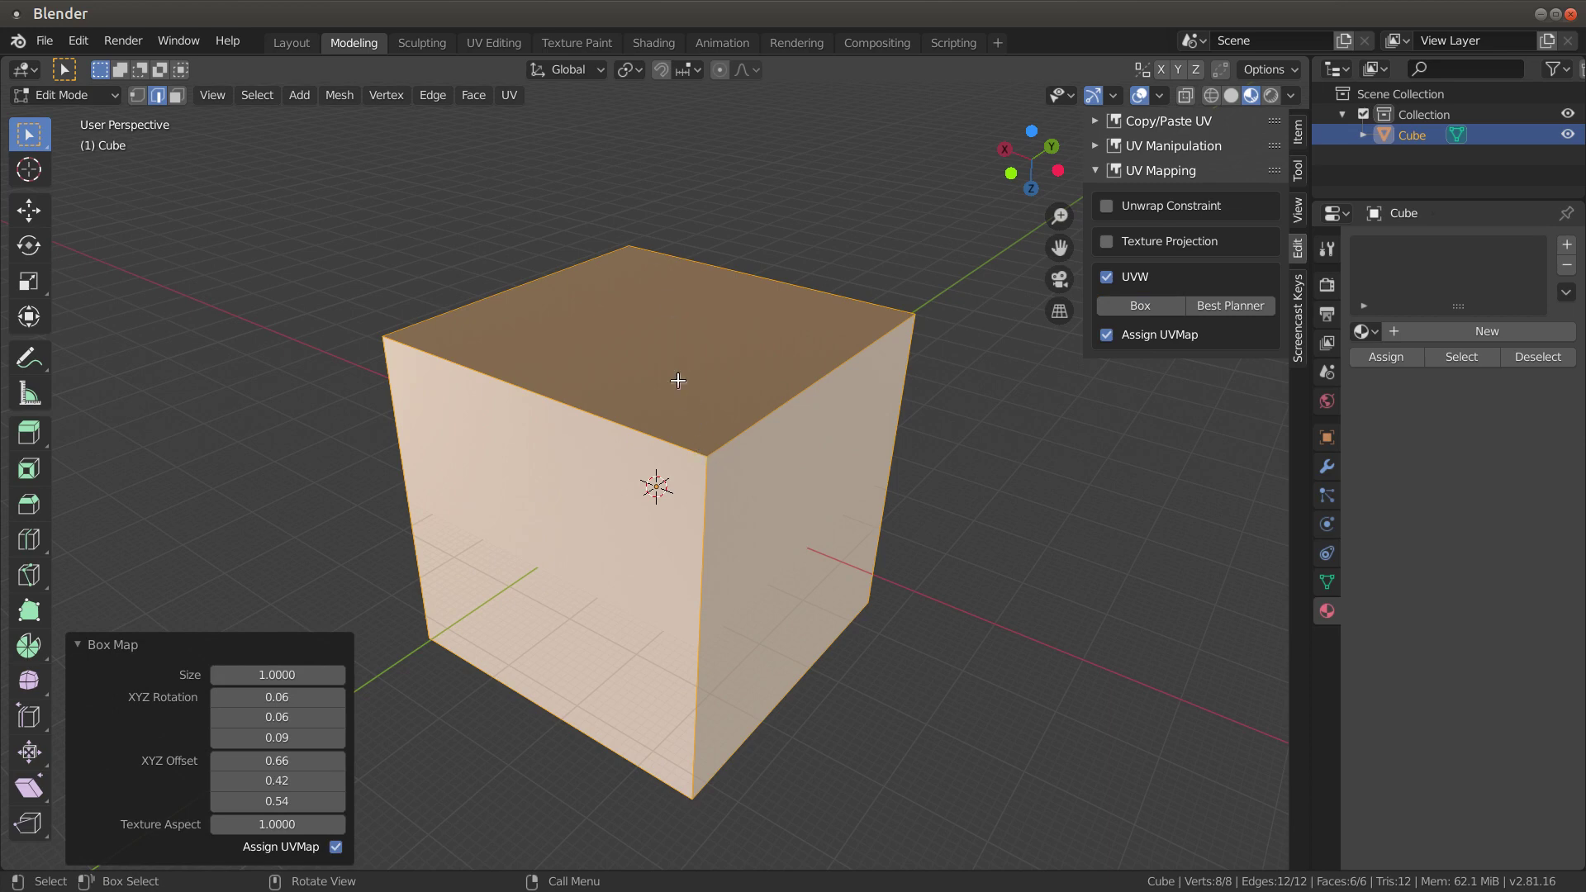
pyautogui.moveTo(677, 380); pyautogui.dragTo(863, 571, button='middle')
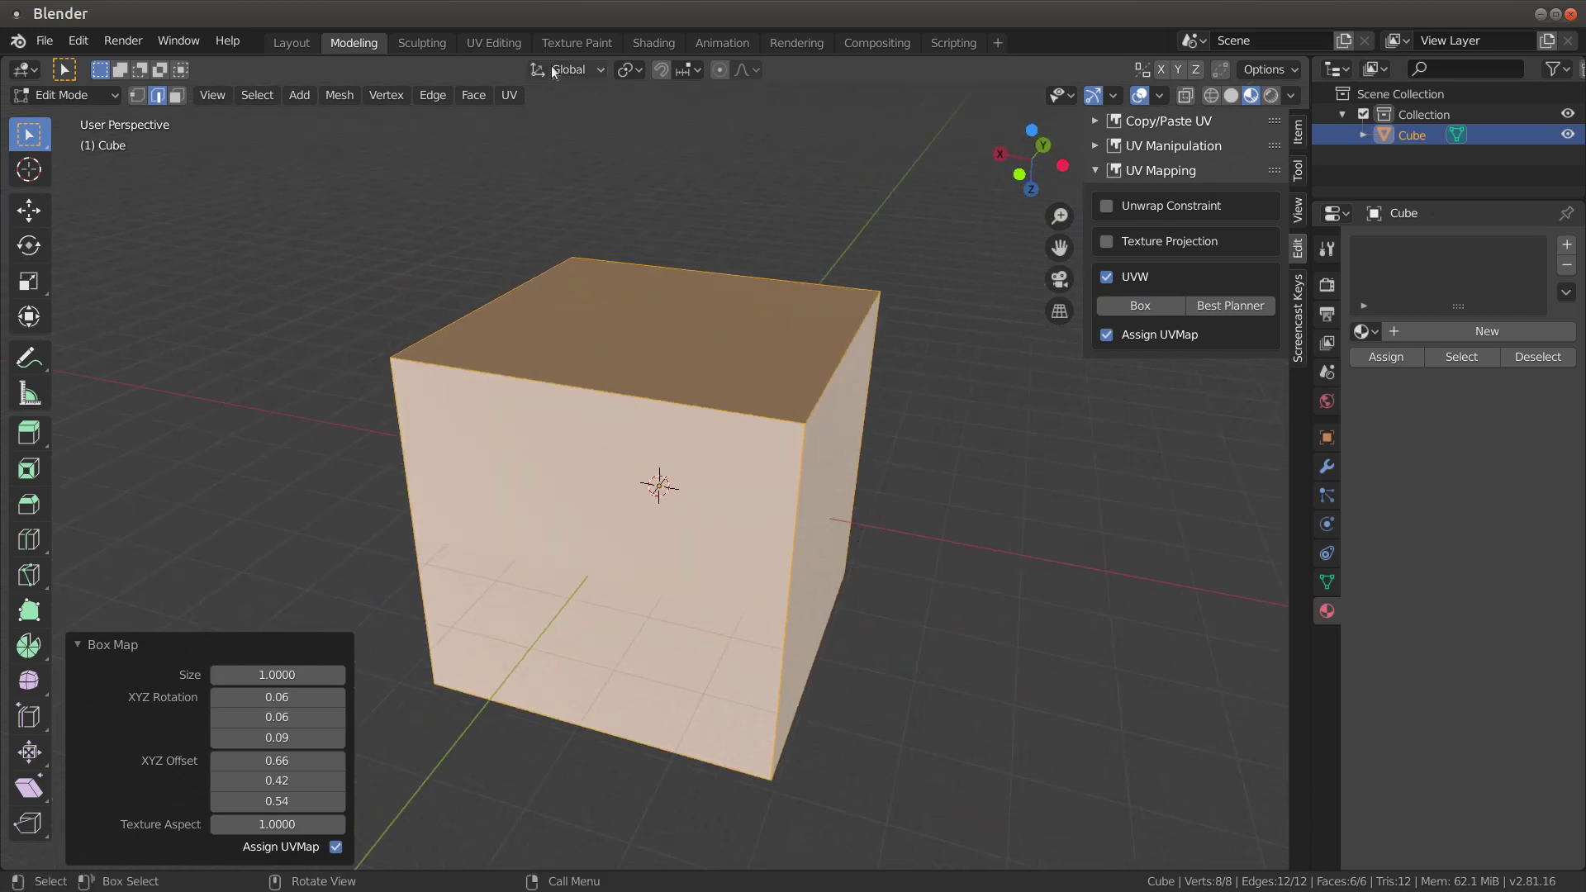
# Step: Inspect the resulting UV layout in UV Editing, then return to Modeling and view from below
pyautogui.click(499, 46)
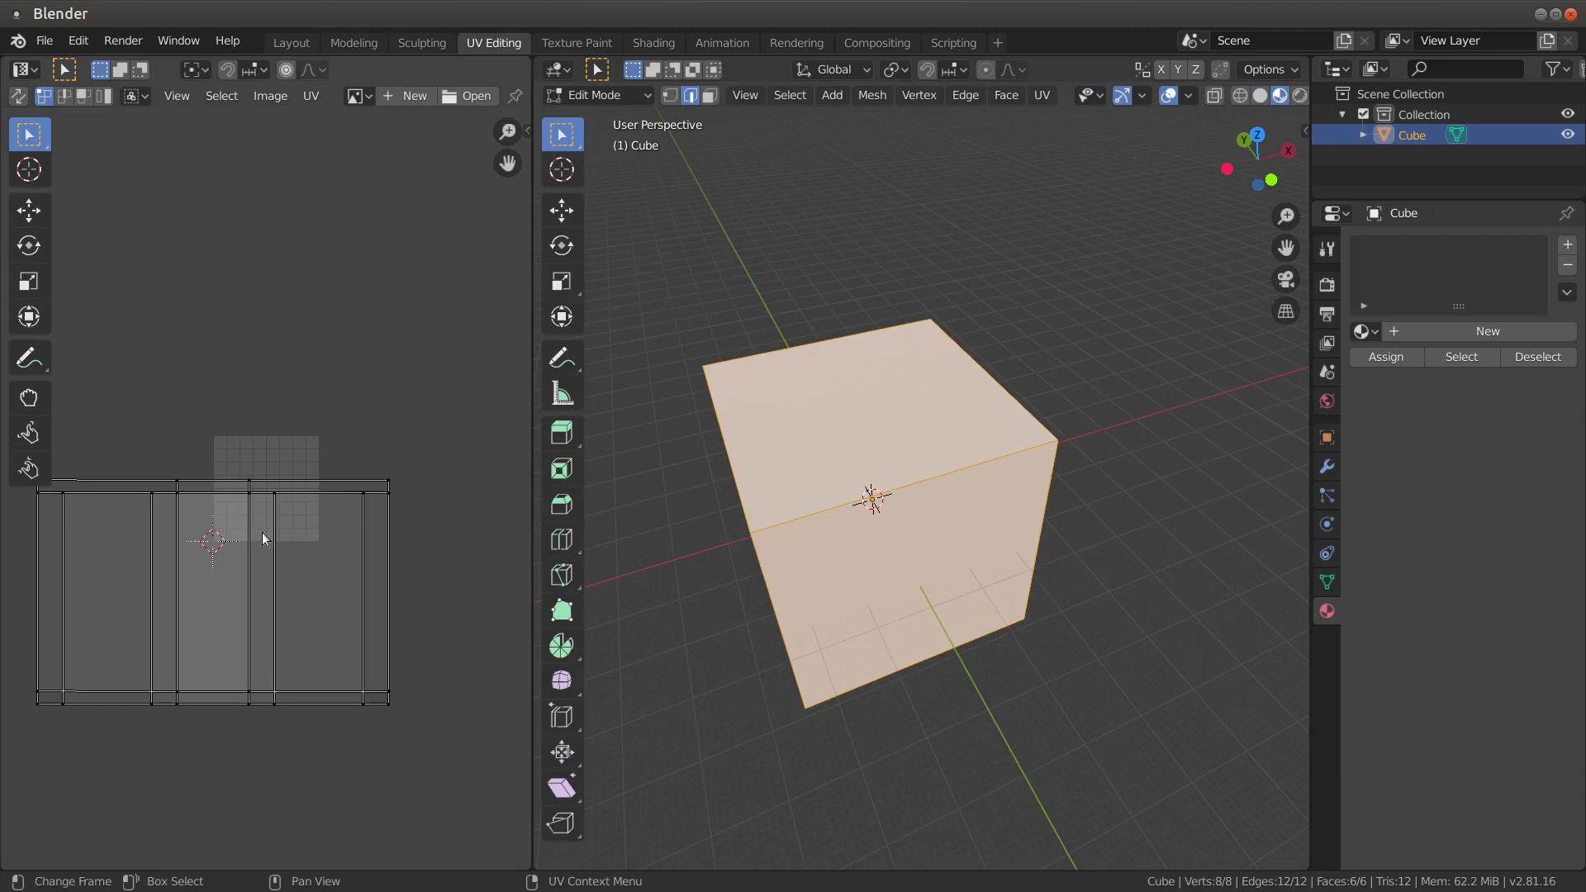
pyautogui.click(344, 41)
pyautogui.moveTo(904, 526)
pyautogui.mouseDown(button='middle')
pyautogui.moveTo(826, 521)
pyautogui.moveTo(847, 494)
pyautogui.moveTo(910, 538)
pyautogui.mouseUp(button='middle')
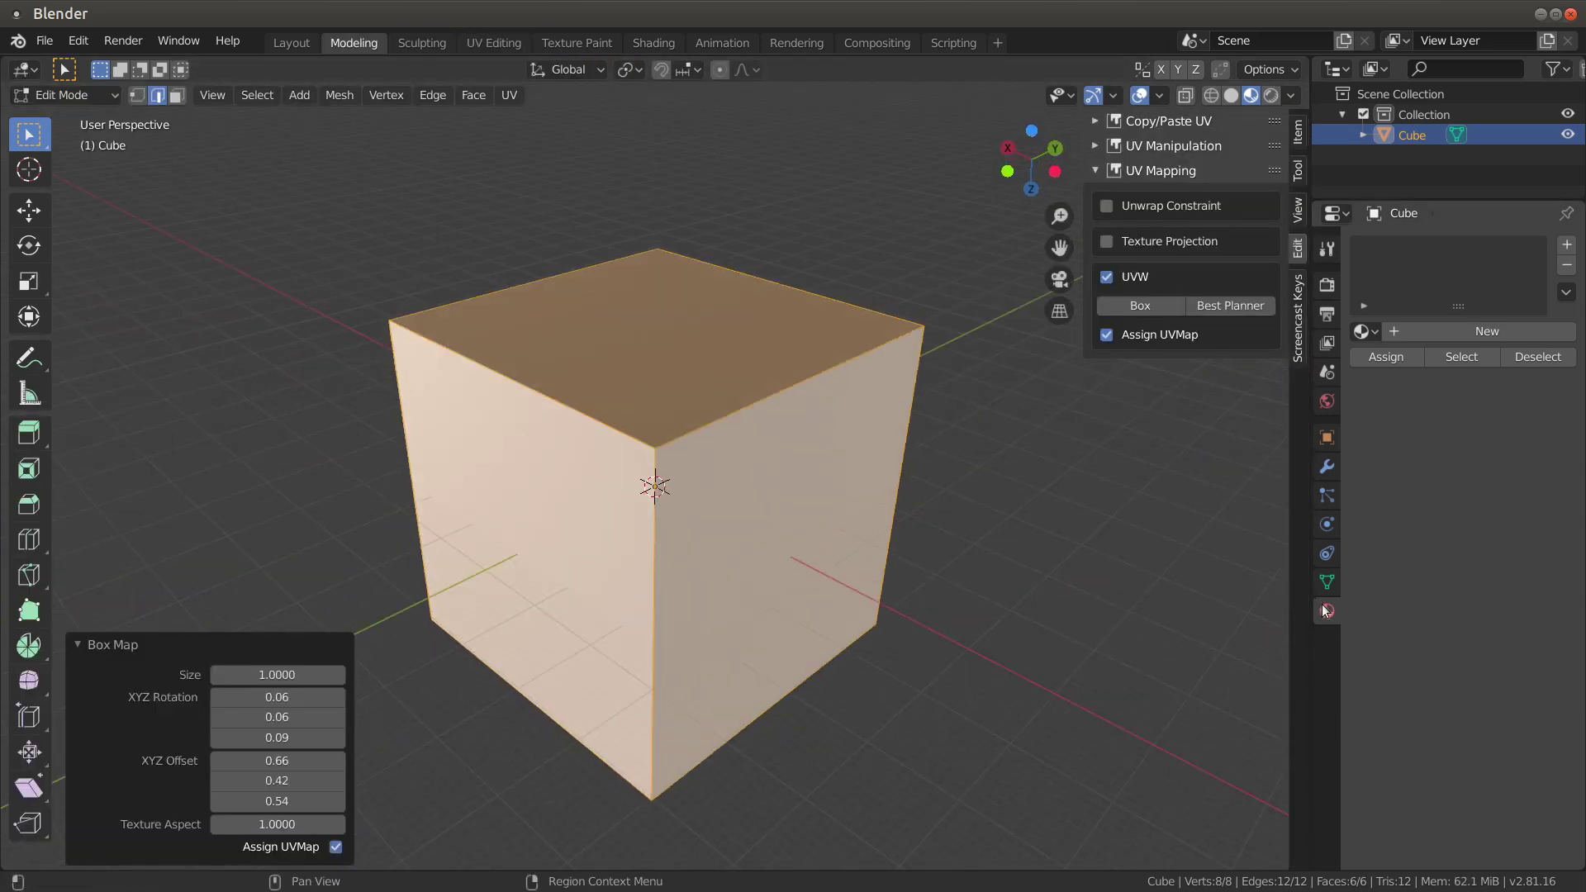
# Step: Assign the Brick01 material to the cube and look down on it
pyautogui.click(1365, 331)
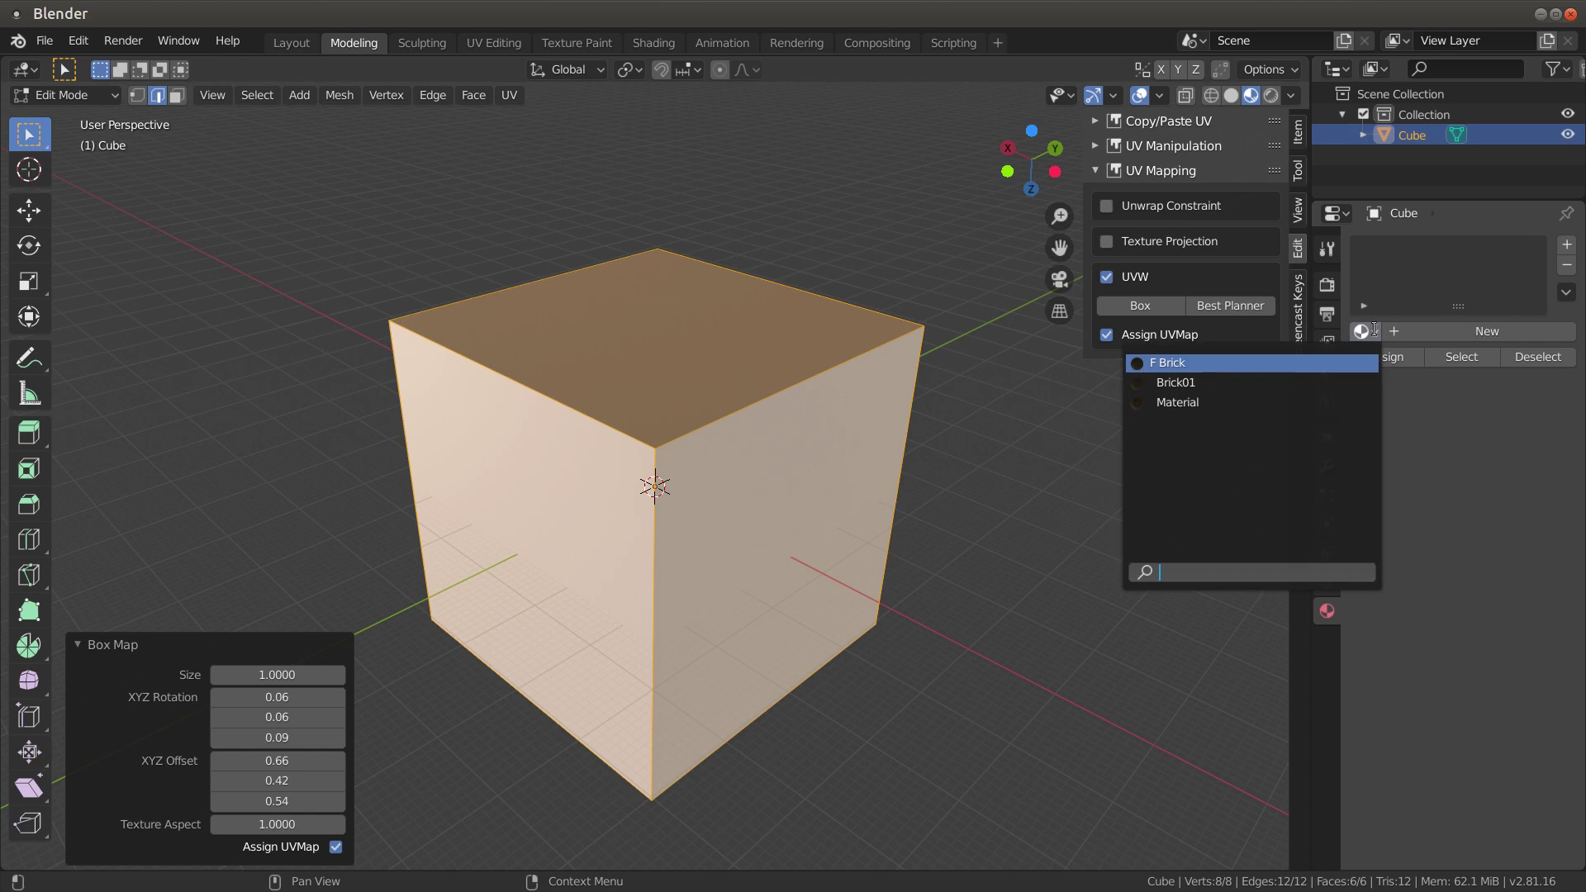
pyautogui.click(1202, 383)
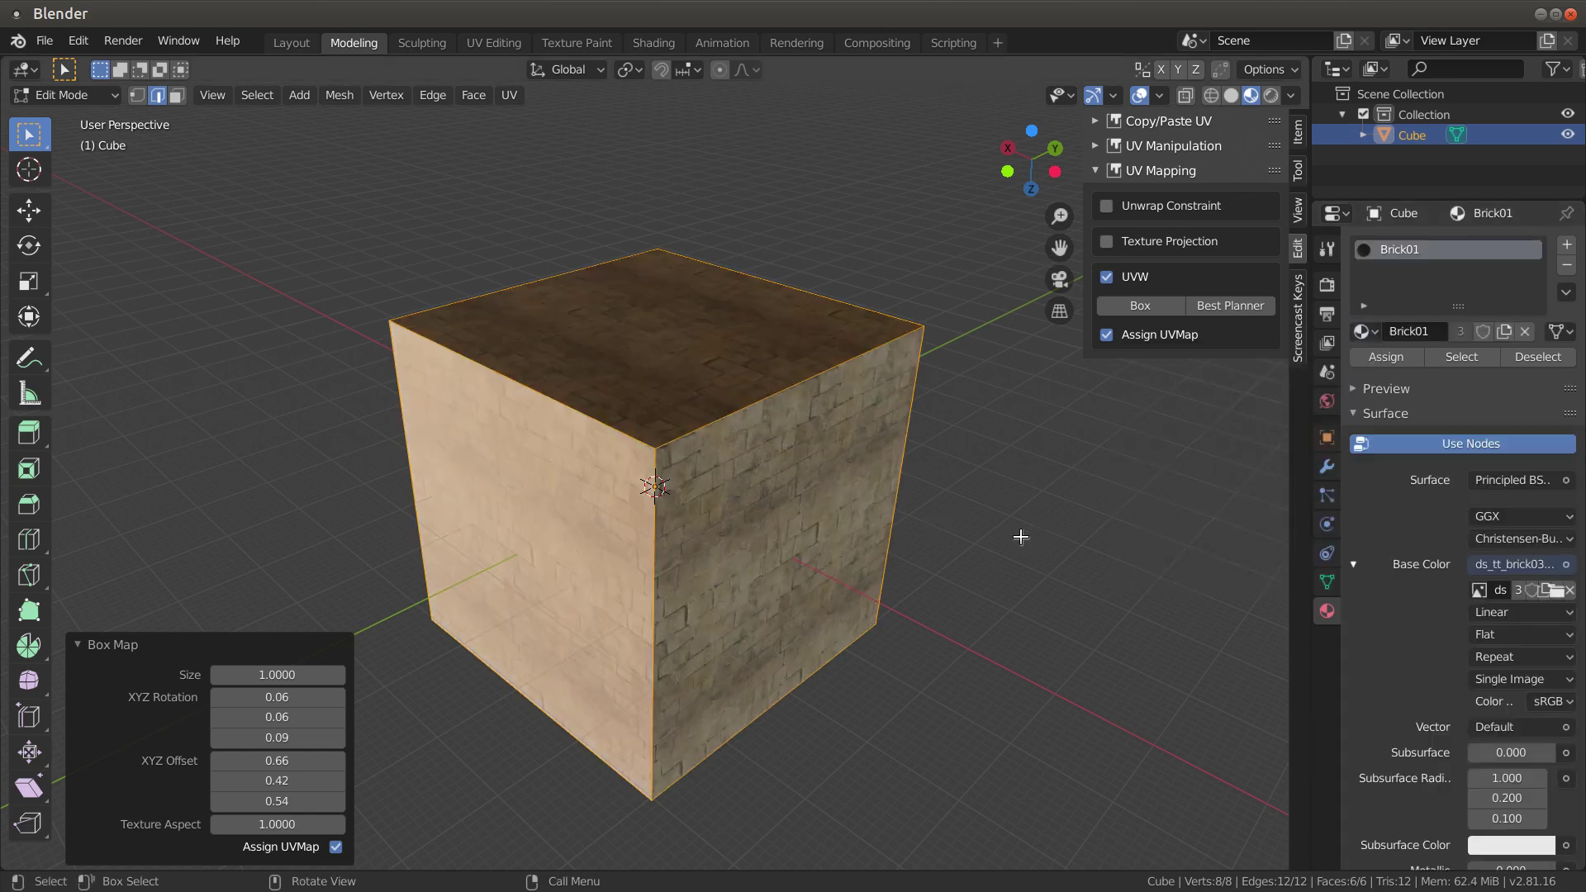
pyautogui.moveTo(989, 537); pyautogui.dragTo(1013, 502, button='middle')
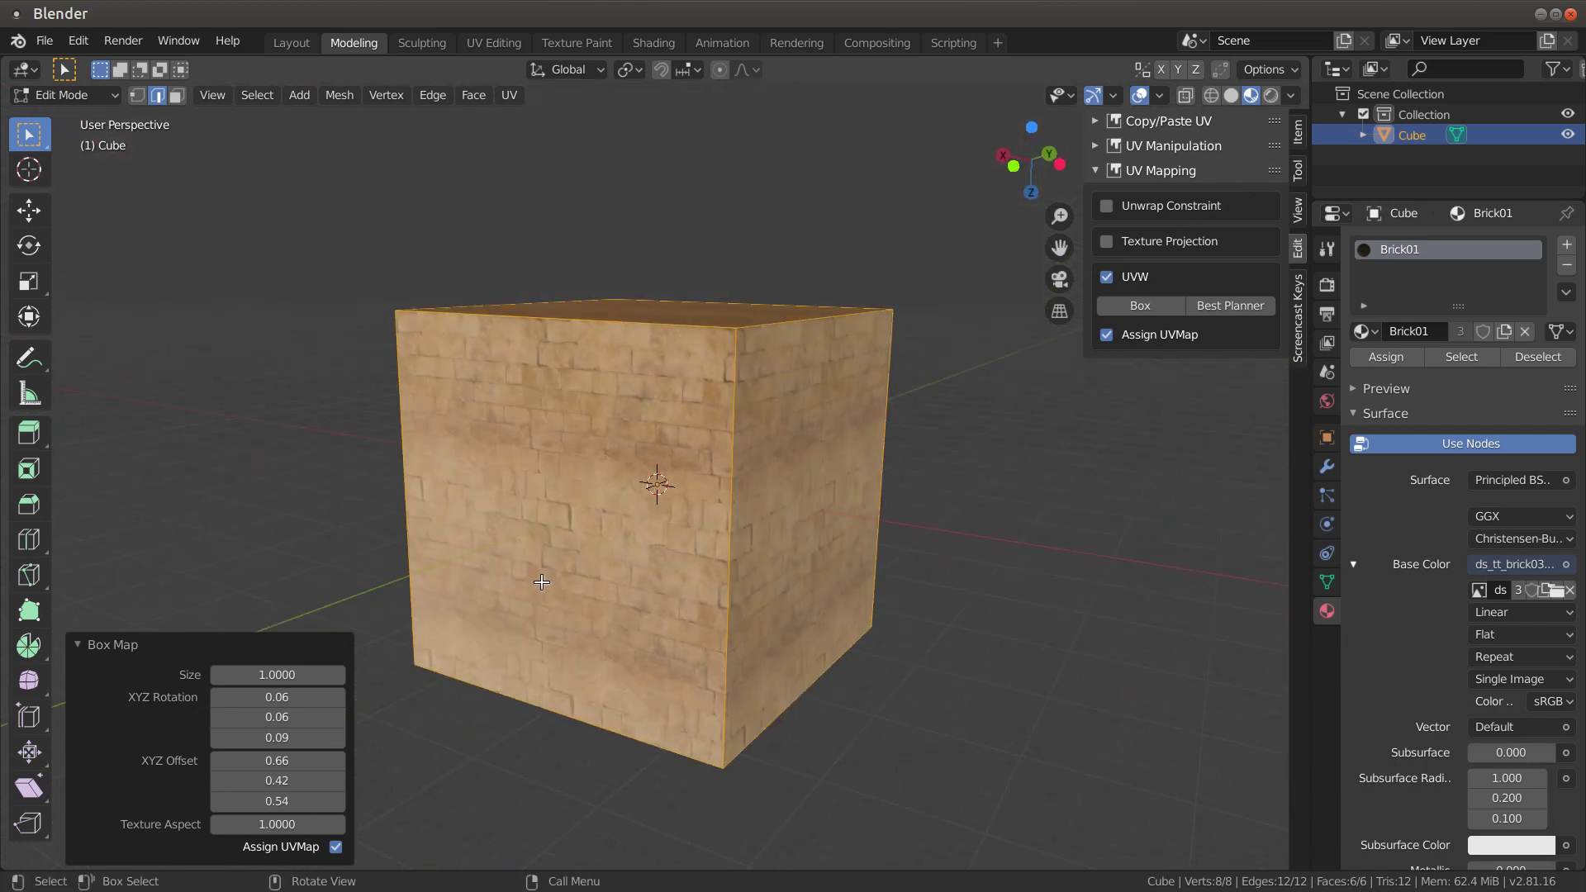
pyautogui.moveTo(791, 499); pyautogui.dragTo(365, 657, button='middle')
# Step: Try box-map sizes 2, 5 and 10, then set it back to 1
pyautogui.click(307, 675)
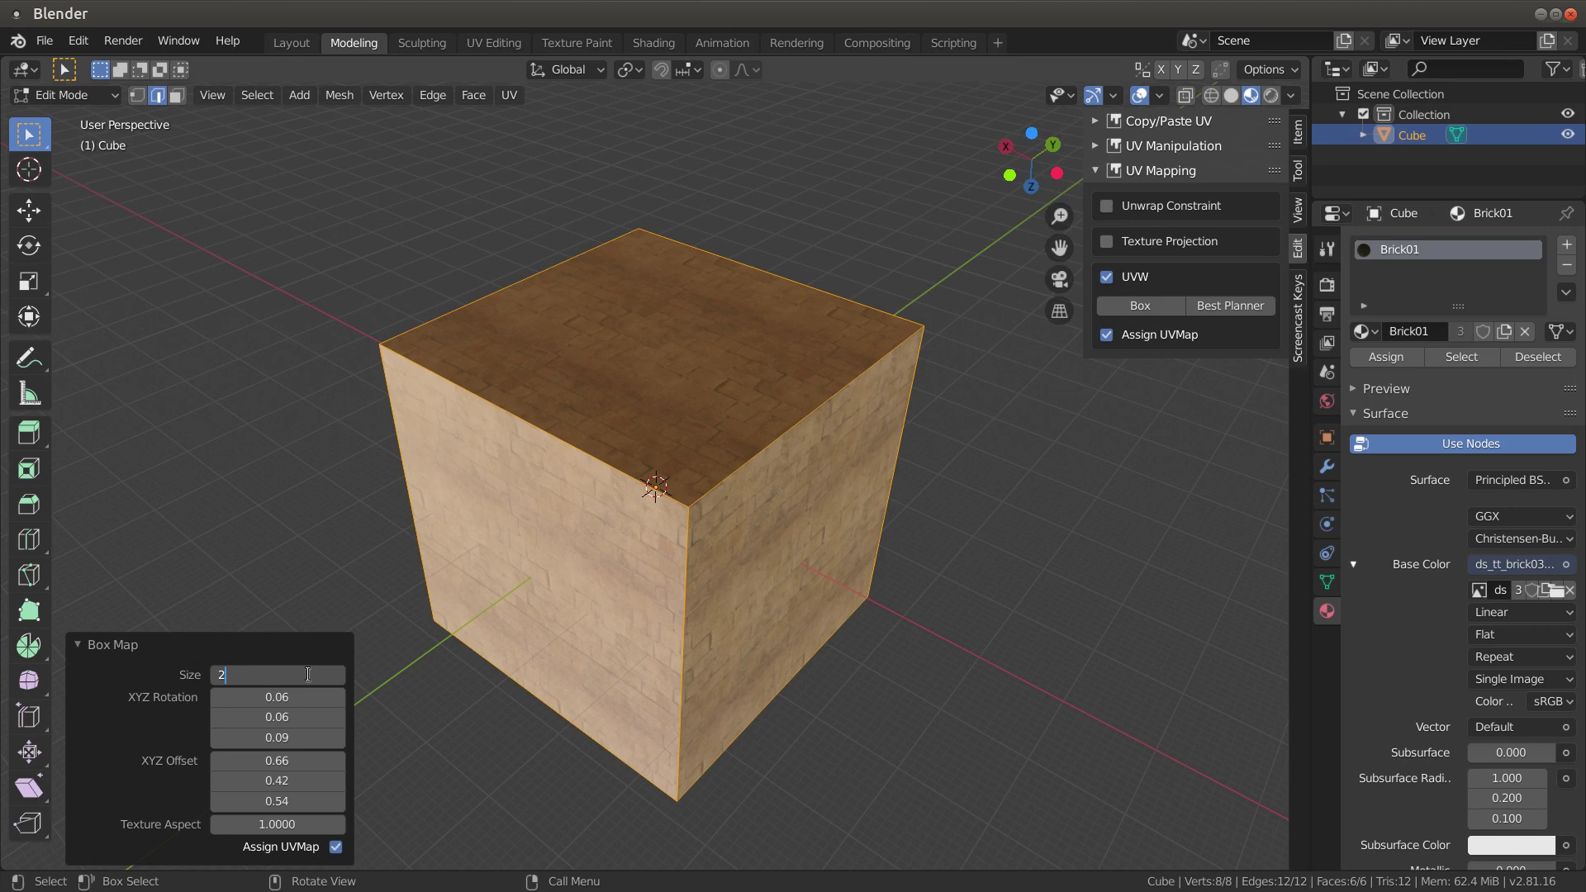
pyautogui.press('Return')
pyautogui.click(307, 675)
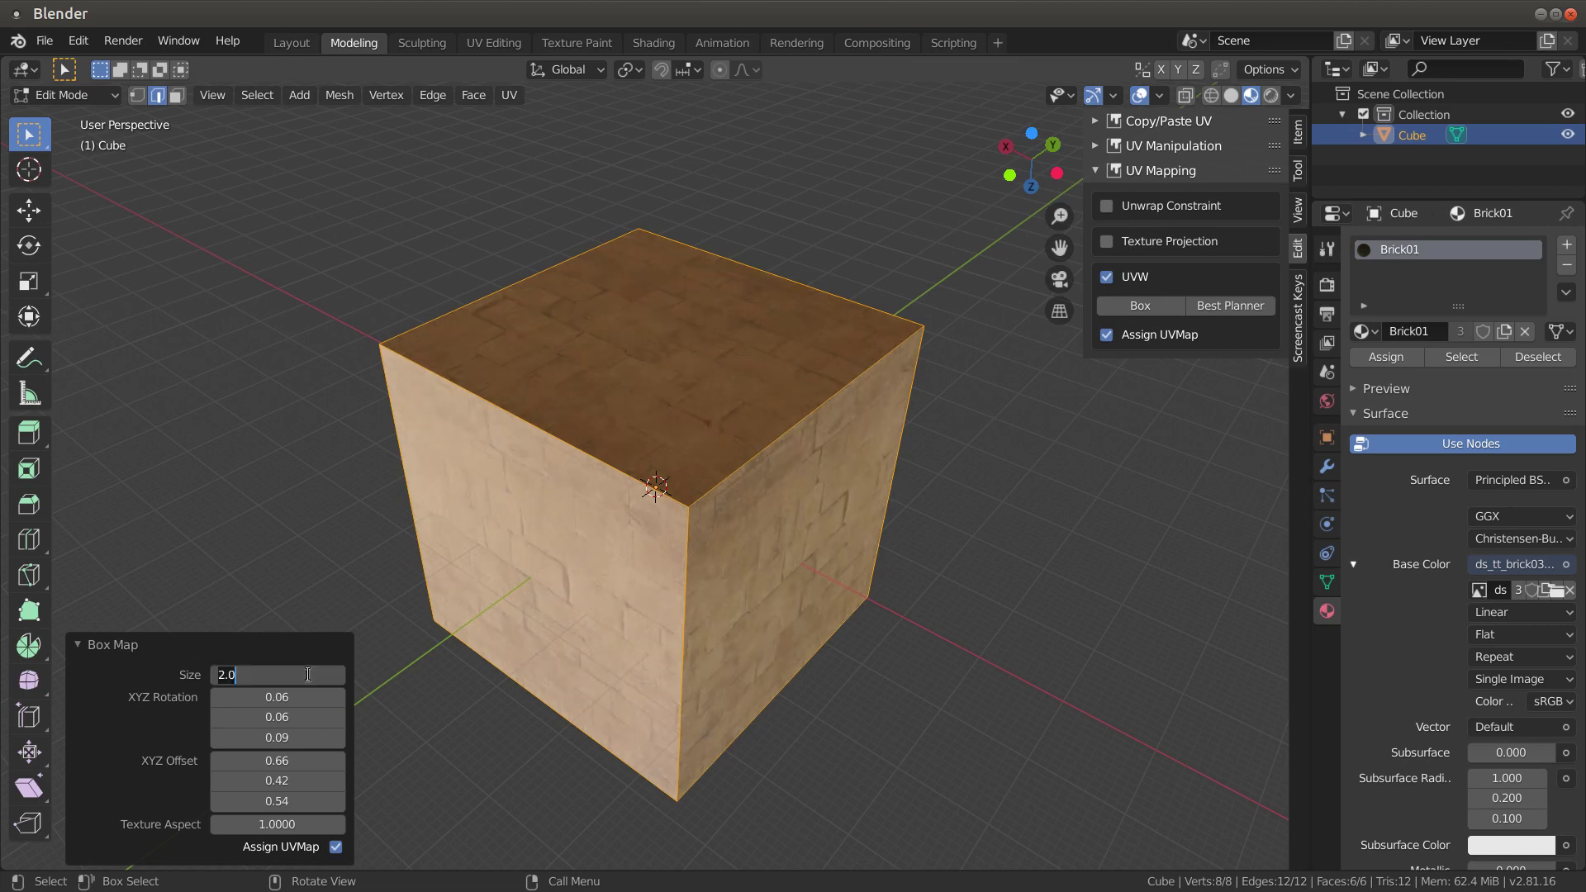
pyautogui.write('5')
pyautogui.press('Return')
pyautogui.click(307, 675)
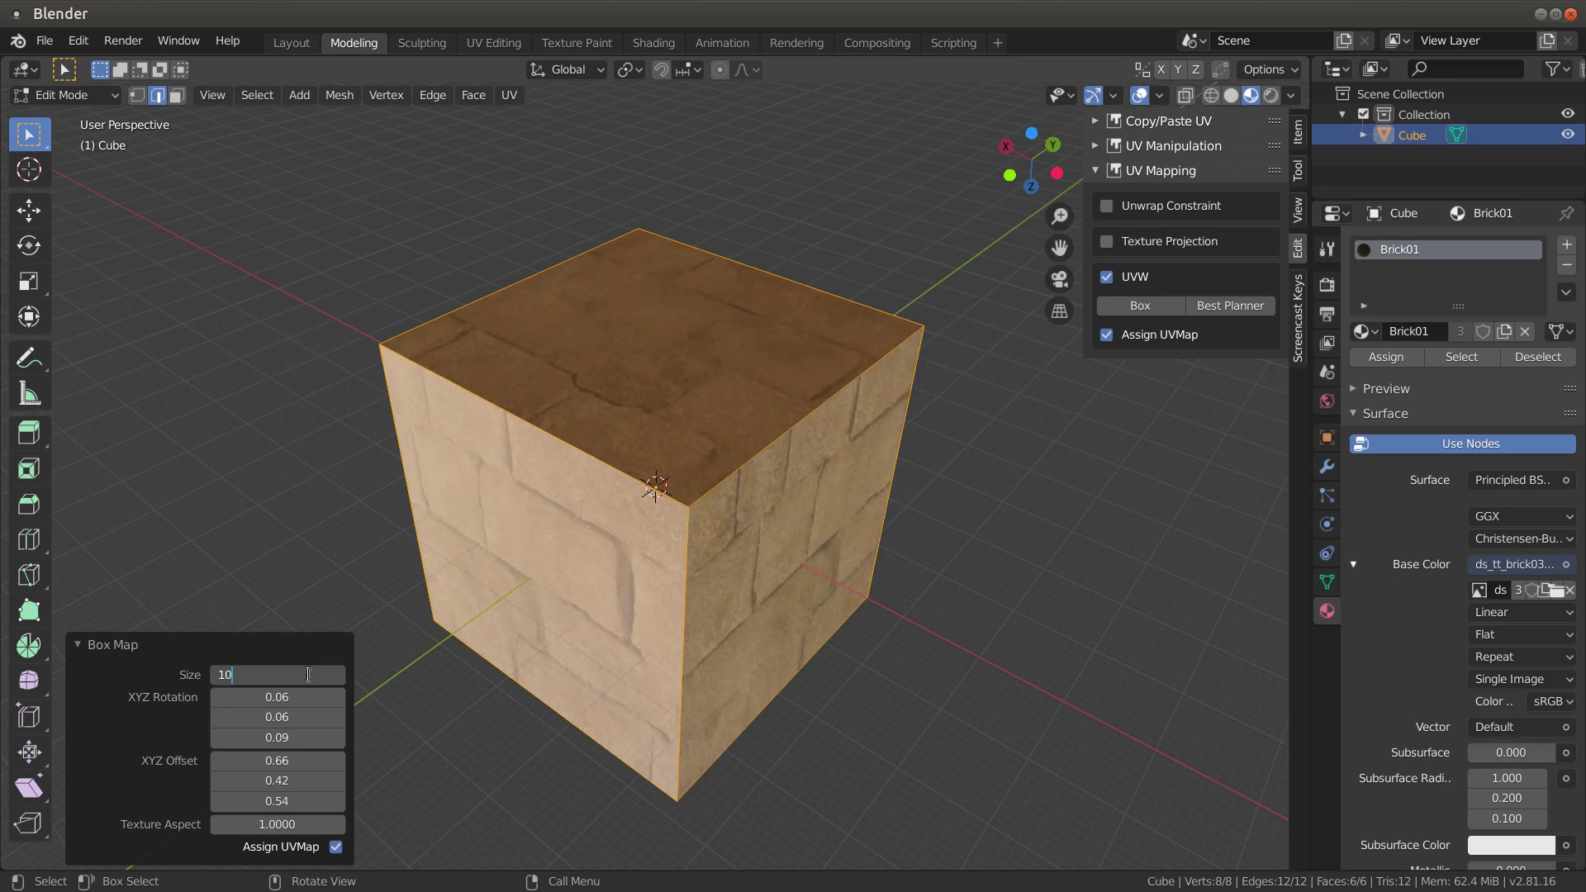
pyautogui.write('10')
pyautogui.press('Return')
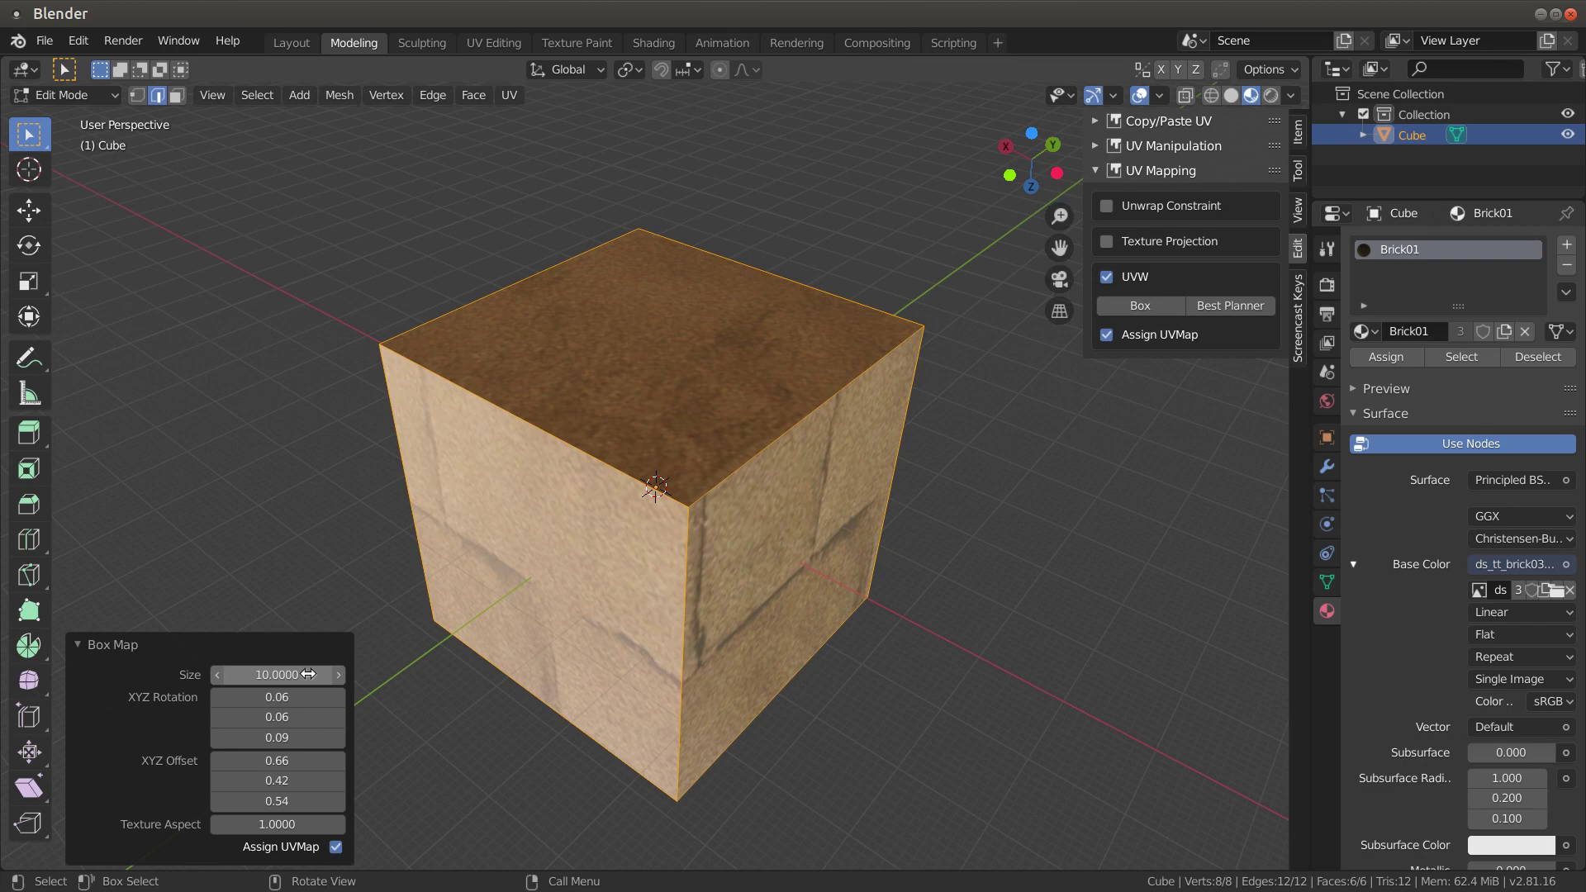
pyautogui.click(254, 672)
pyautogui.write('1')
pyautogui.press('Return')
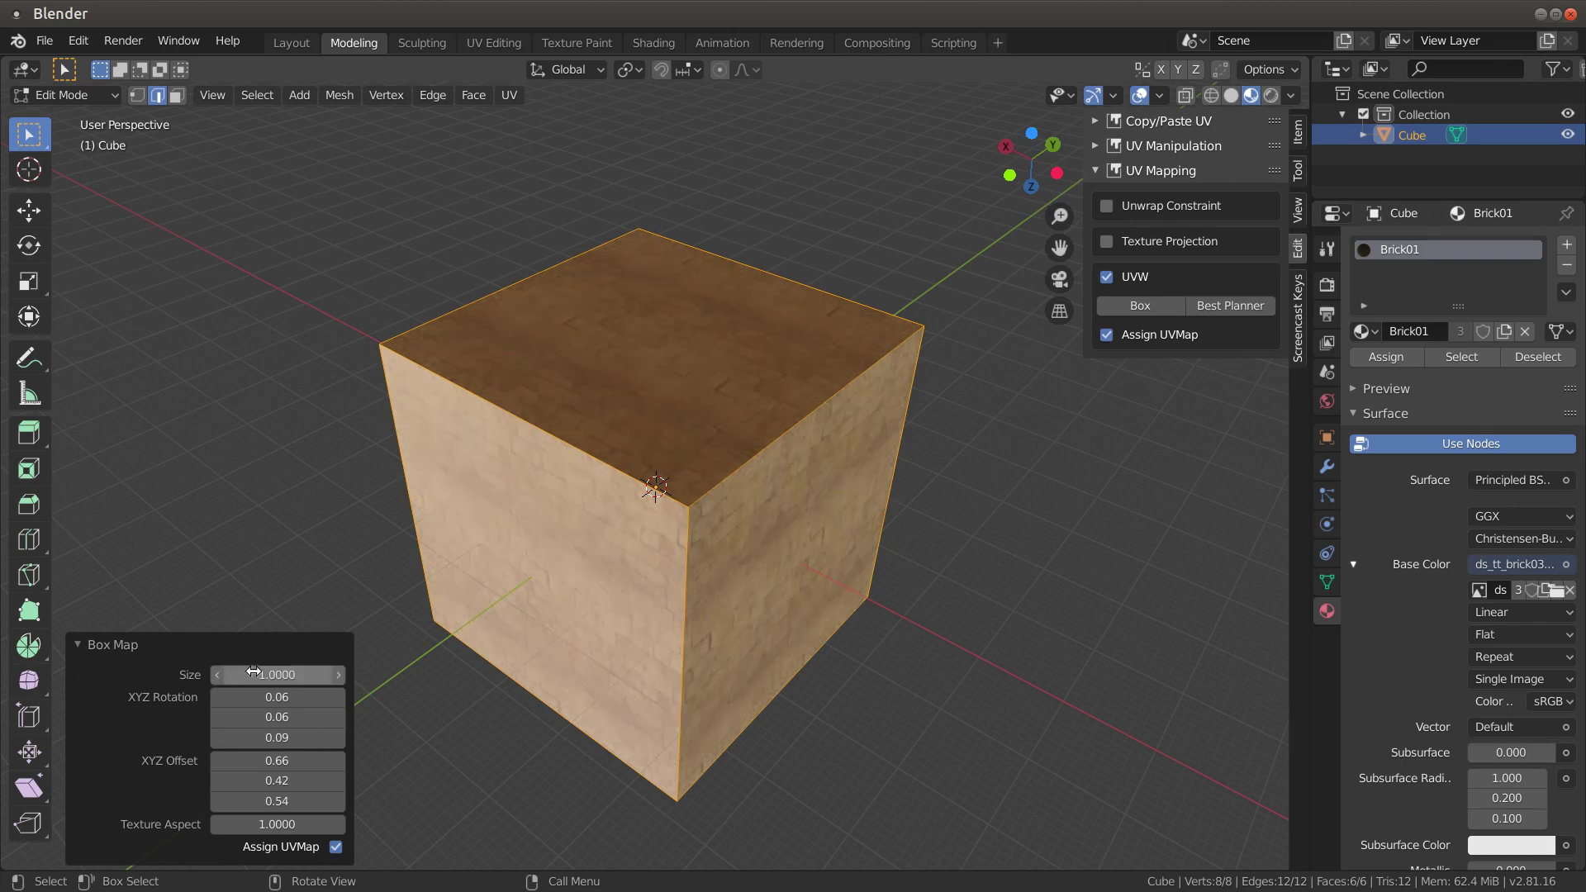
pyautogui.moveTo(496, 684); pyautogui.dragTo(393, 800, button='middle')
# Step: Raise the box-map offsets to X 0.87, Y 0.69 and Z 0.81
pyautogui.click(339, 761)
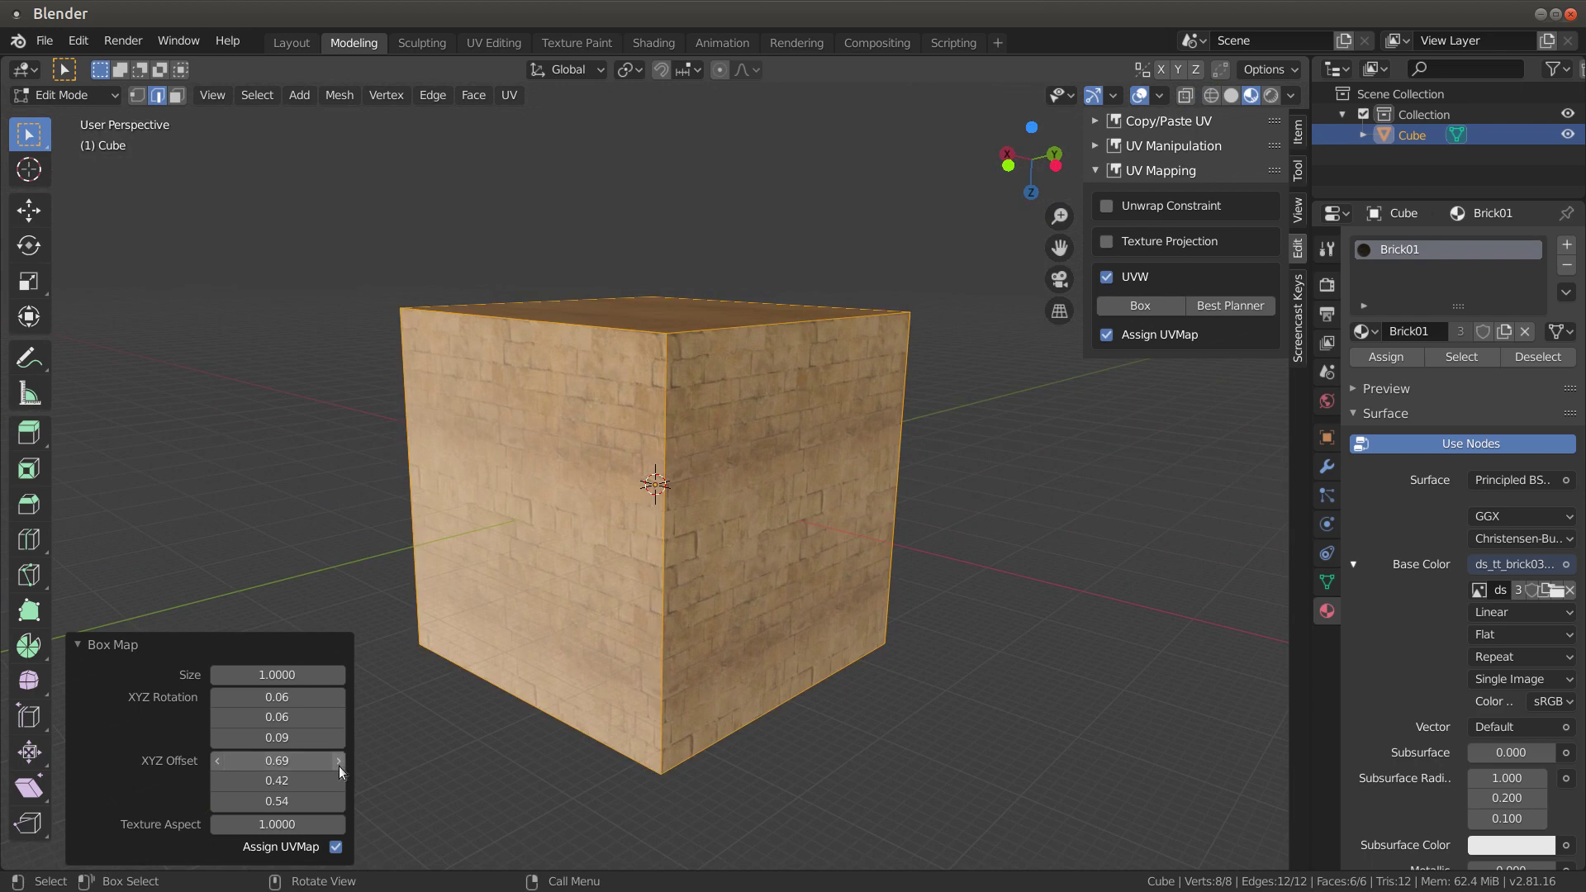
pyautogui.click(339, 761)
pyautogui.click(339, 761)
pyautogui.click(338, 760)
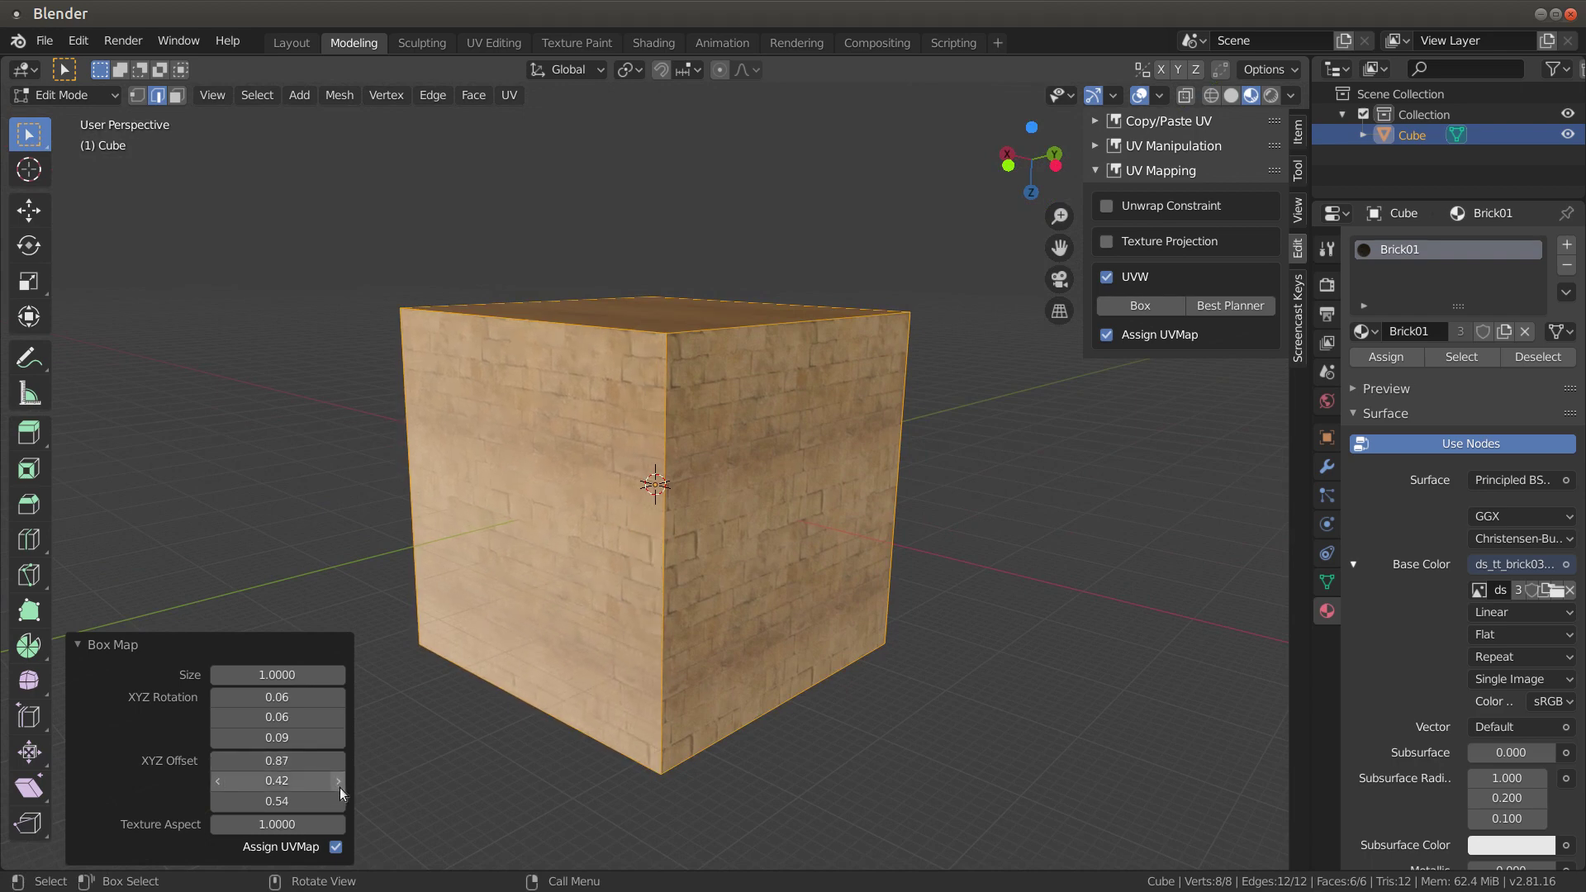
pyautogui.click(339, 781)
pyautogui.click(338, 780)
pyautogui.click(339, 781)
pyautogui.click(339, 781)
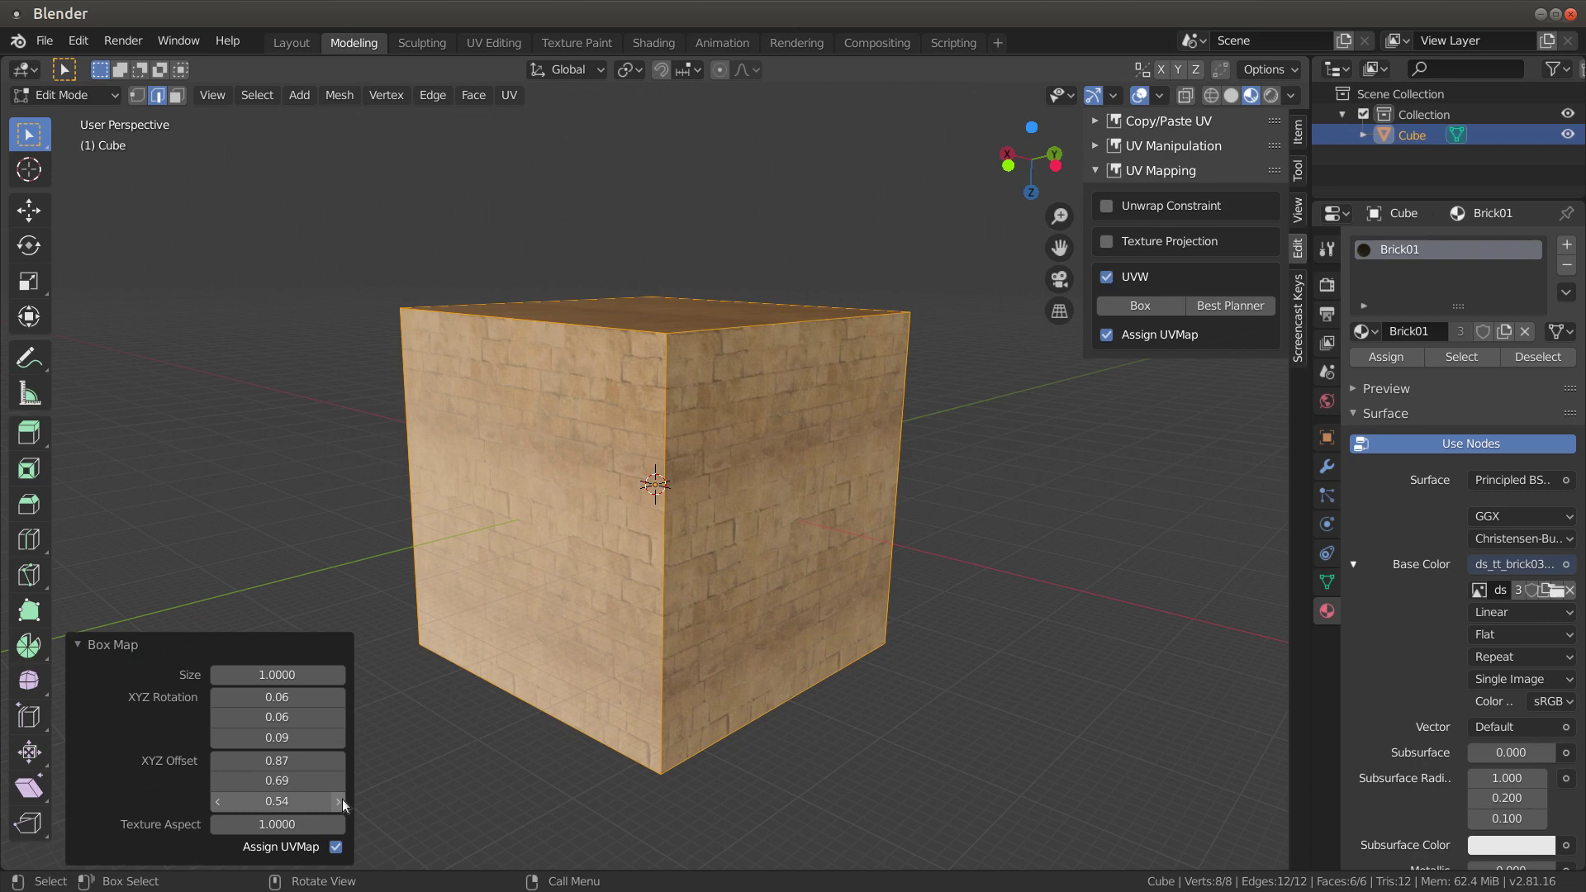
pyautogui.click(339, 801)
pyautogui.click(338, 802)
pyautogui.click(339, 802)
pyautogui.click(338, 801)
pyautogui.click(339, 801)
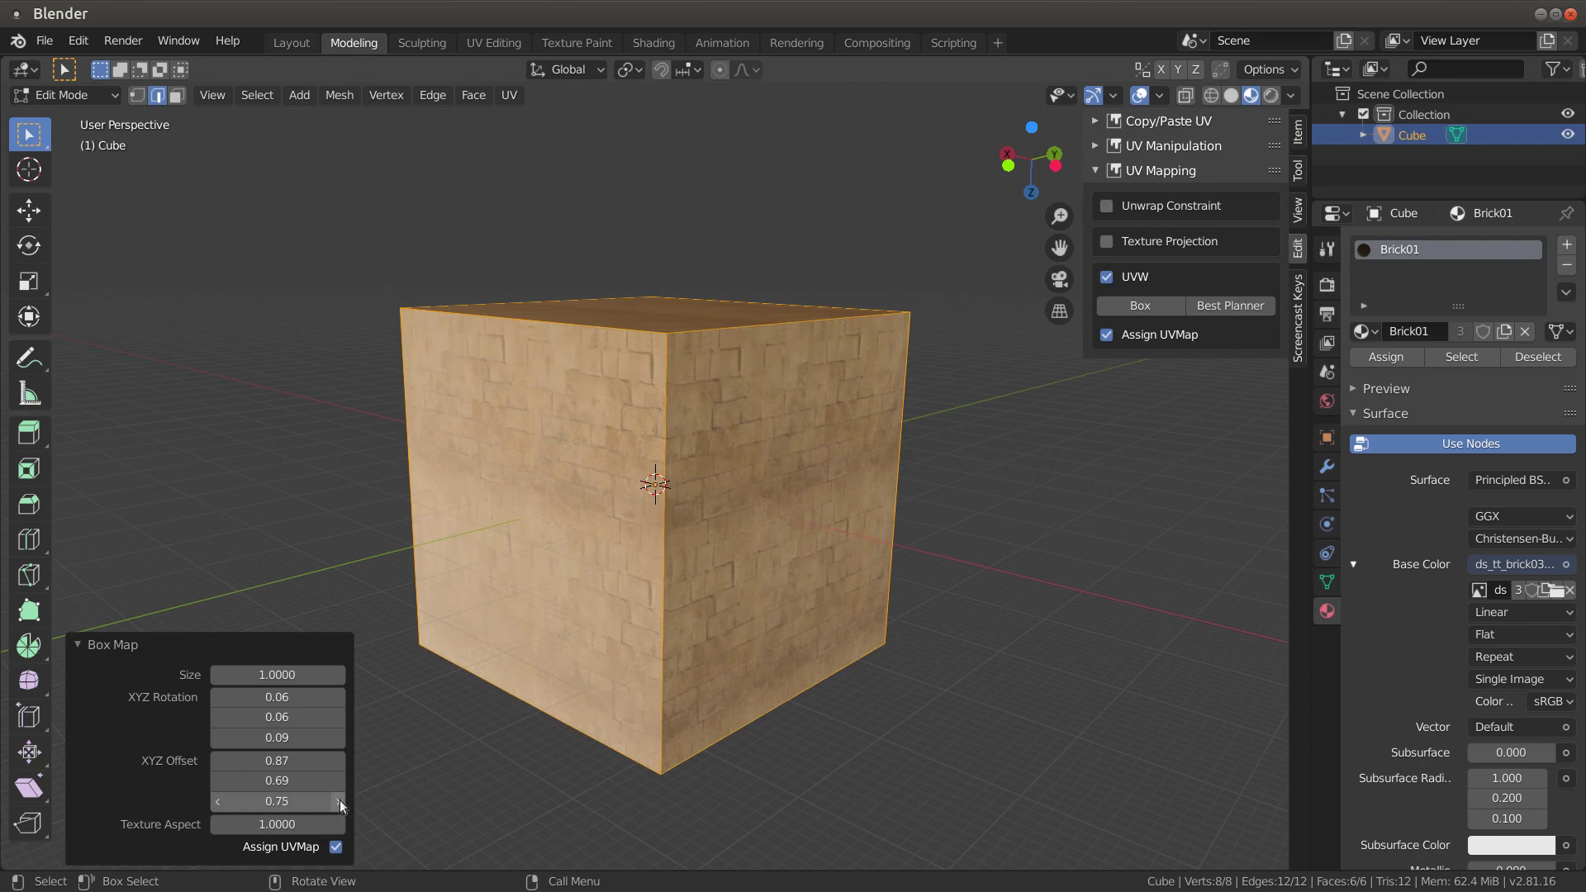
pyautogui.moveTo(623, 680); pyautogui.dragTo(713, 735, button='middle')
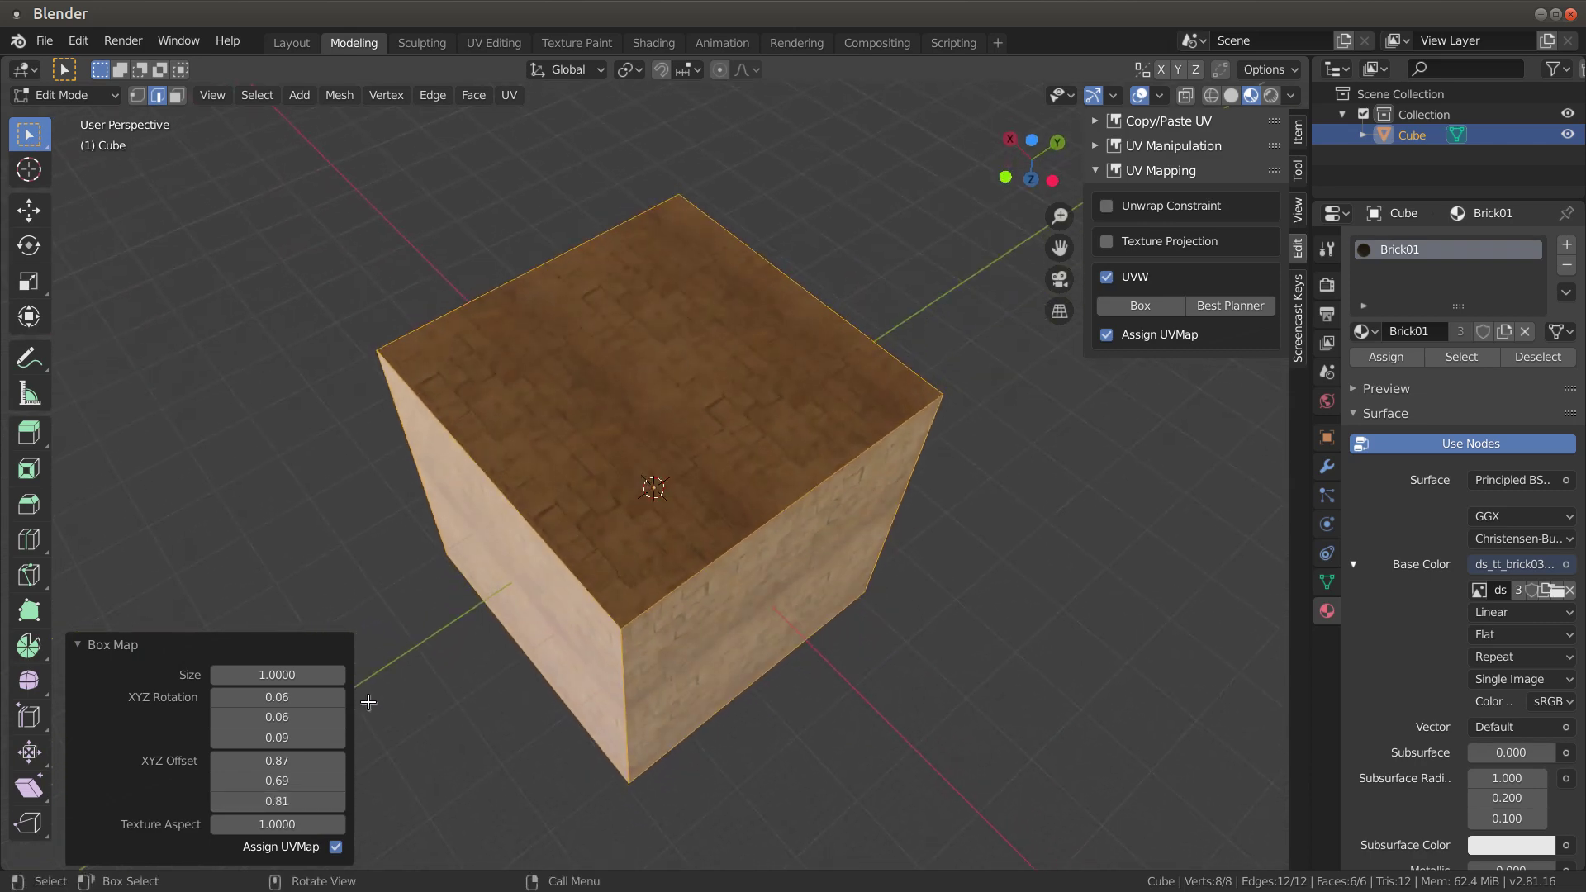
# Step: Push the X offset to 1.05 and Y offset to 0.93, then view the front face
pyautogui.click(339, 760)
pyautogui.click(339, 760)
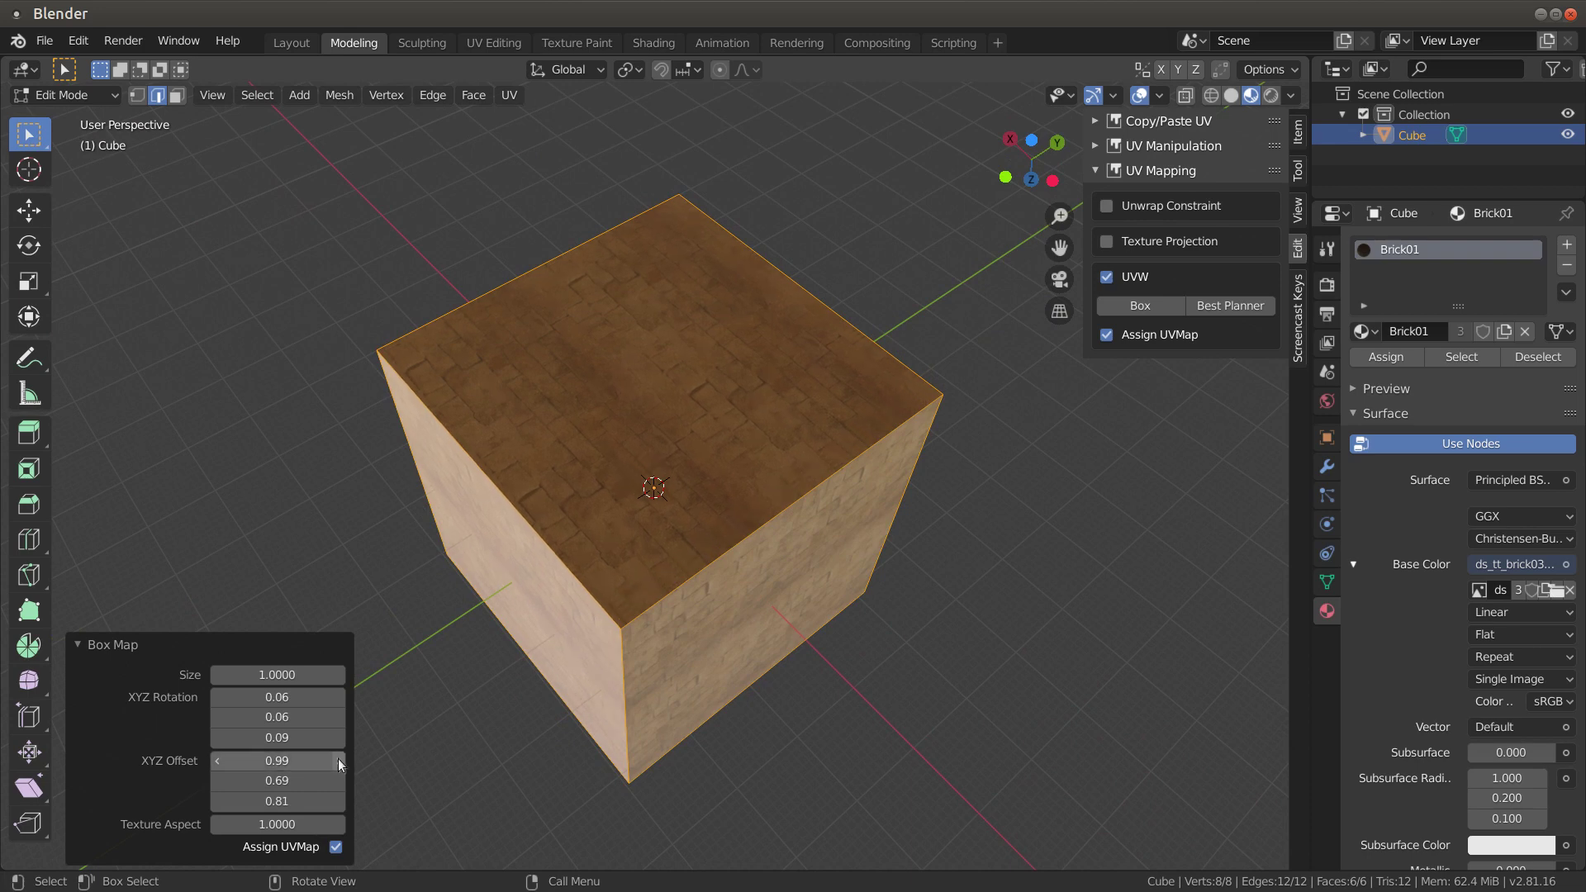
pyautogui.click(339, 760)
pyautogui.click(339, 781)
pyautogui.click(339, 780)
pyautogui.click(339, 781)
pyautogui.click(338, 781)
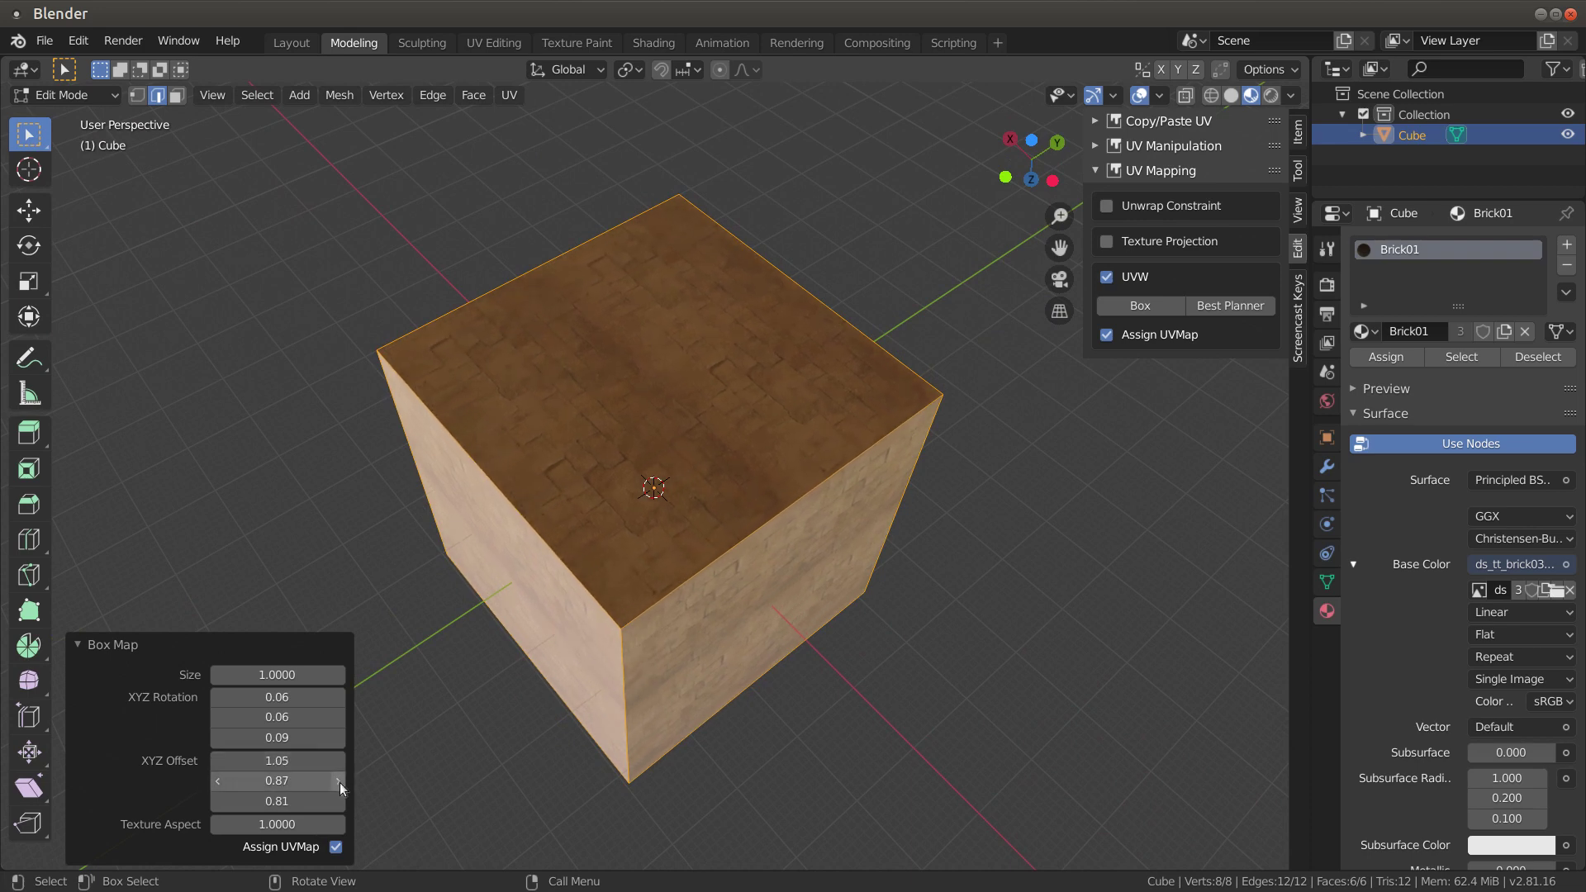
pyautogui.click(339, 781)
pyautogui.moveTo(702, 743); pyautogui.dragTo(669, 666, button='middle')
pyautogui.moveTo(723, 586); pyautogui.dragTo(854, 549, button='middle')
pyautogui.click(1153, 307)
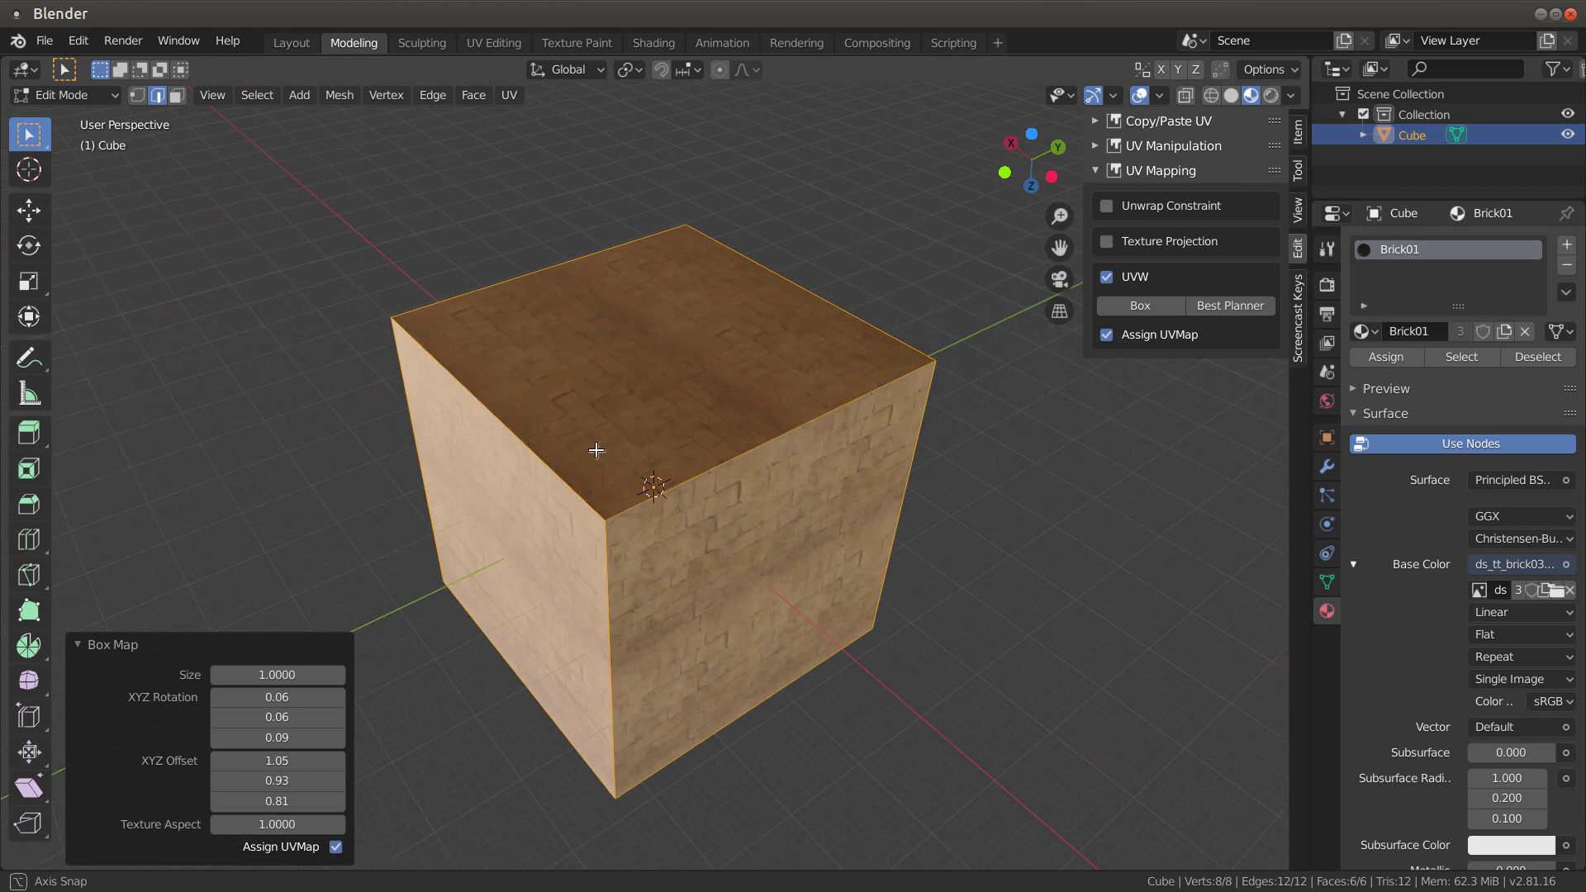
pyautogui.moveTo(596, 451); pyautogui.dragTo(653, 423, button='middle')
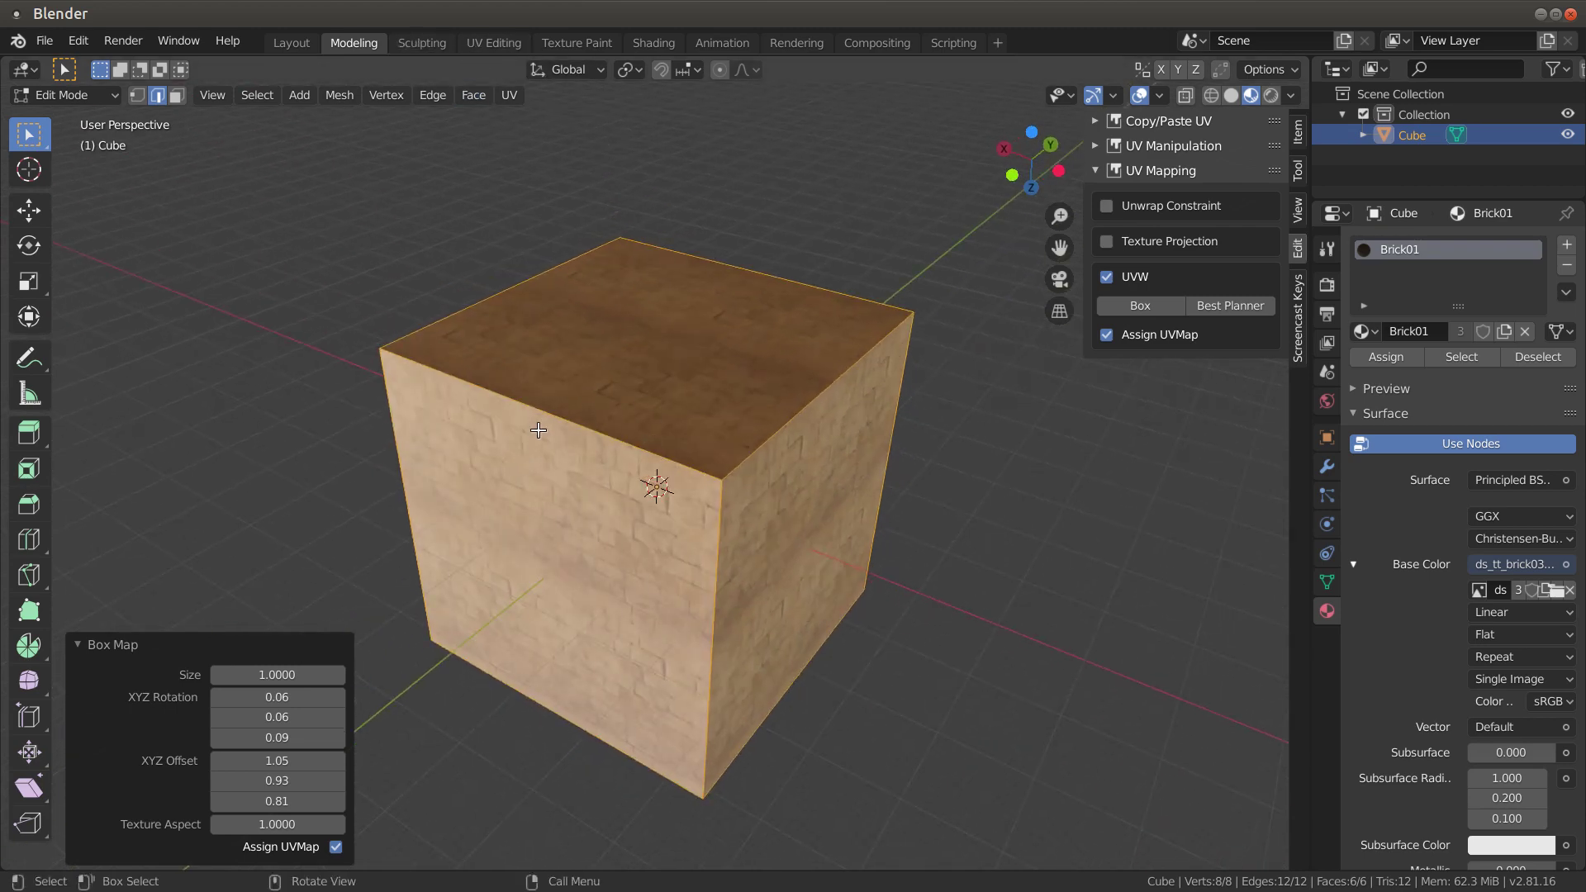
pyautogui.moveTo(763, 665)
pyautogui.mouseDown(button='middle')
pyautogui.moveTo(722, 609)
pyautogui.moveTo(535, 616)
pyautogui.moveTo(531, 556)
pyautogui.moveTo(681, 577)
pyautogui.moveTo(765, 675)
pyautogui.mouseUp(button='middle')
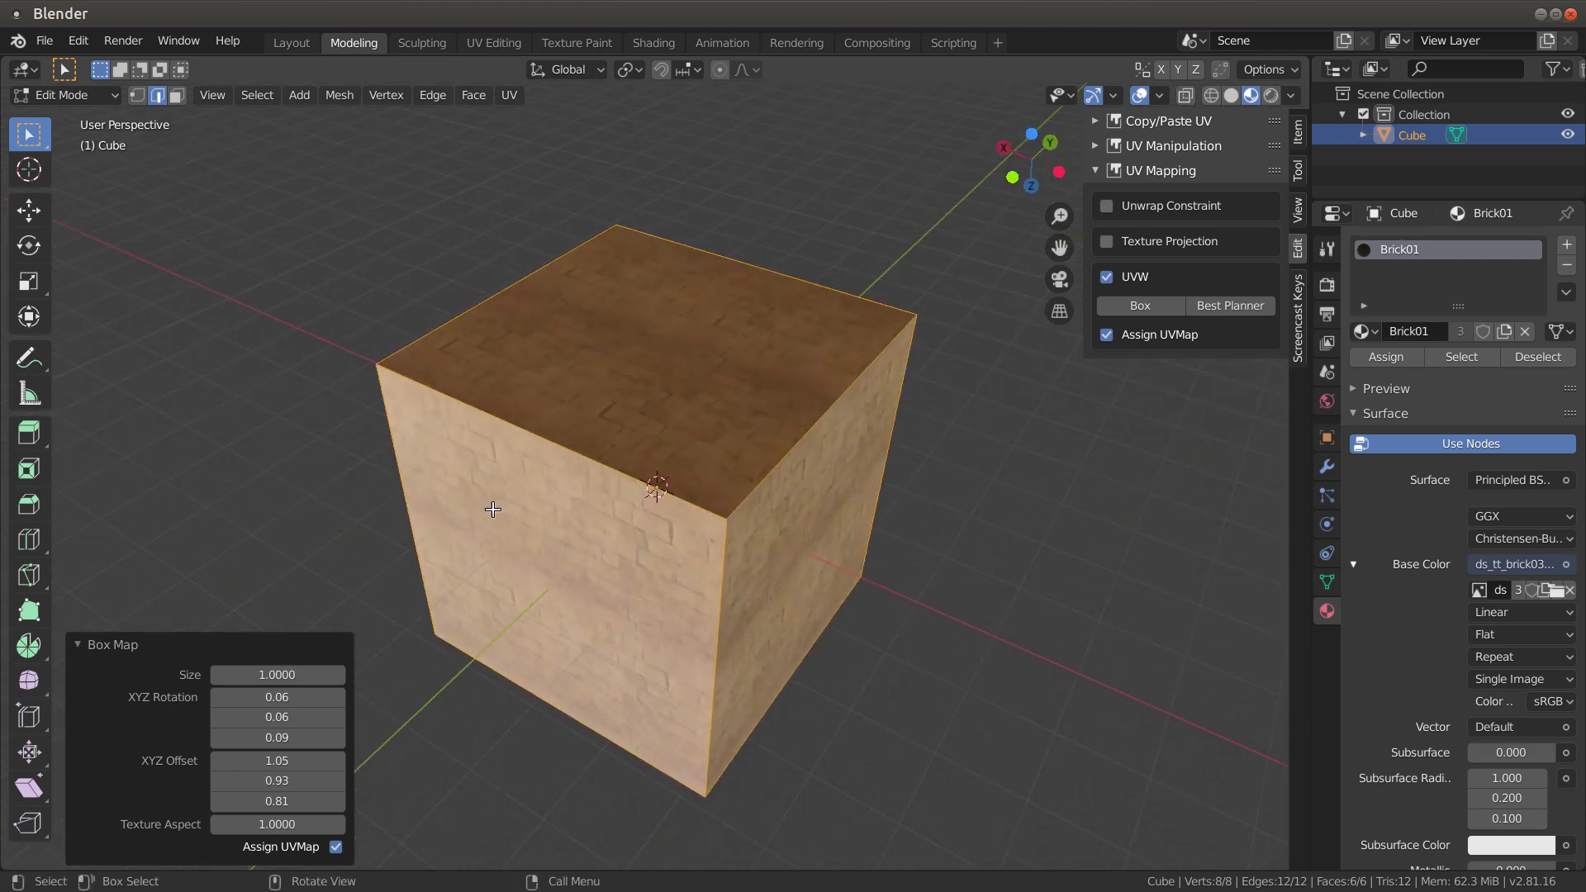
pyautogui.moveTo(494, 509); pyautogui.dragTo(713, 392, button='middle')
pyautogui.moveTo(775, 534)
pyautogui.mouseDown(button='middle')
pyautogui.moveTo(744, 549)
pyautogui.moveTo(756, 534)
pyautogui.mouseUp(button='middle')
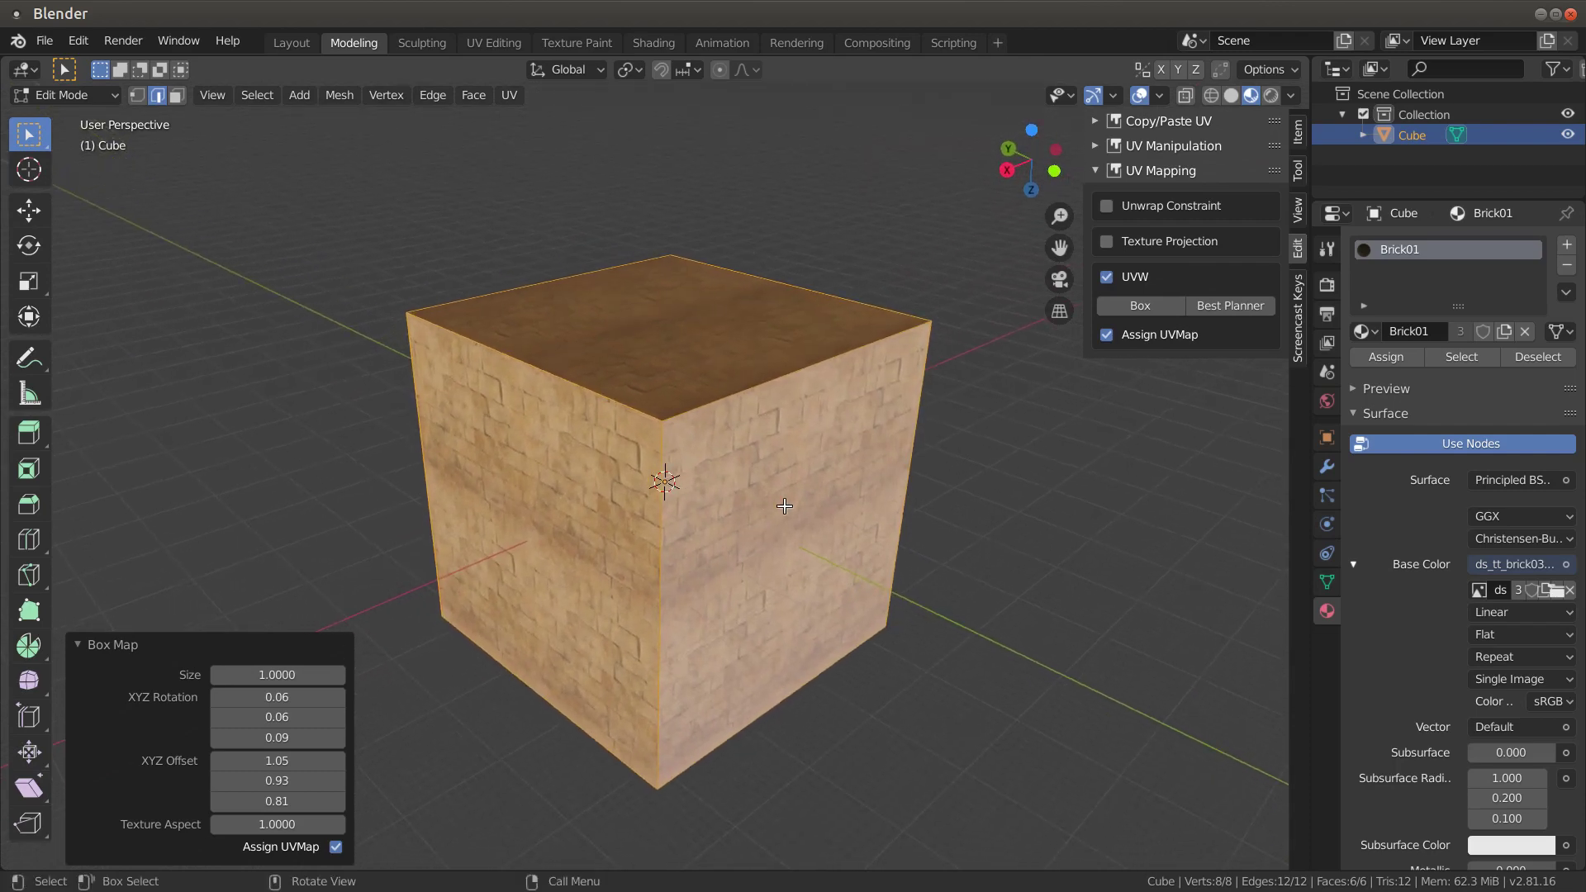